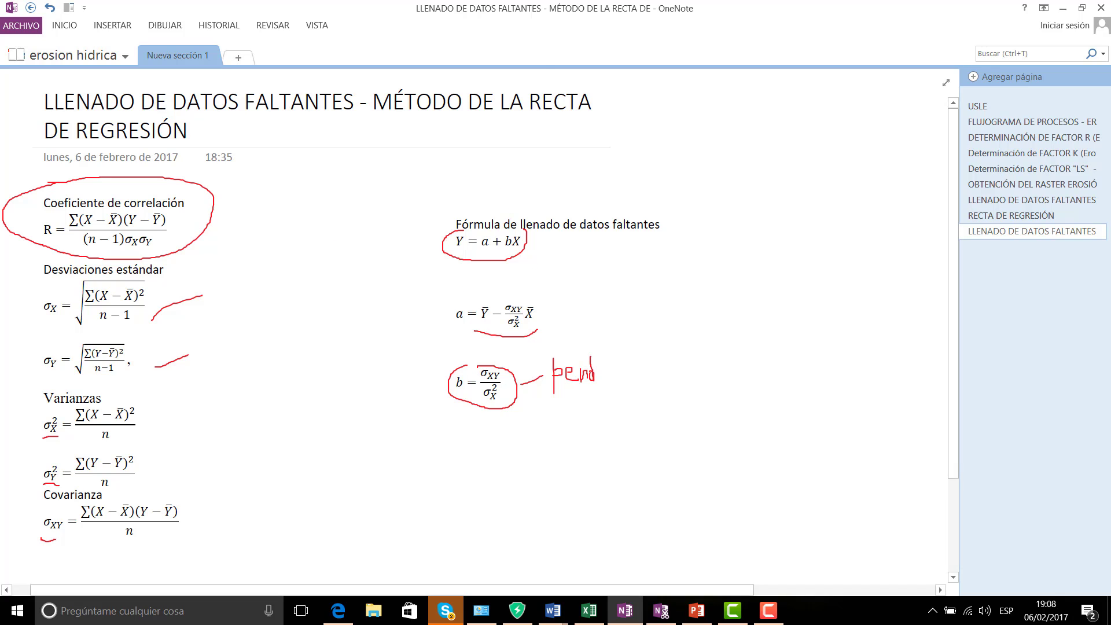
- Switch to Excel and delete the example scatter chart together with its sample data in G18:I28
{"action": "left_click", "coordinate": [589, 615]}
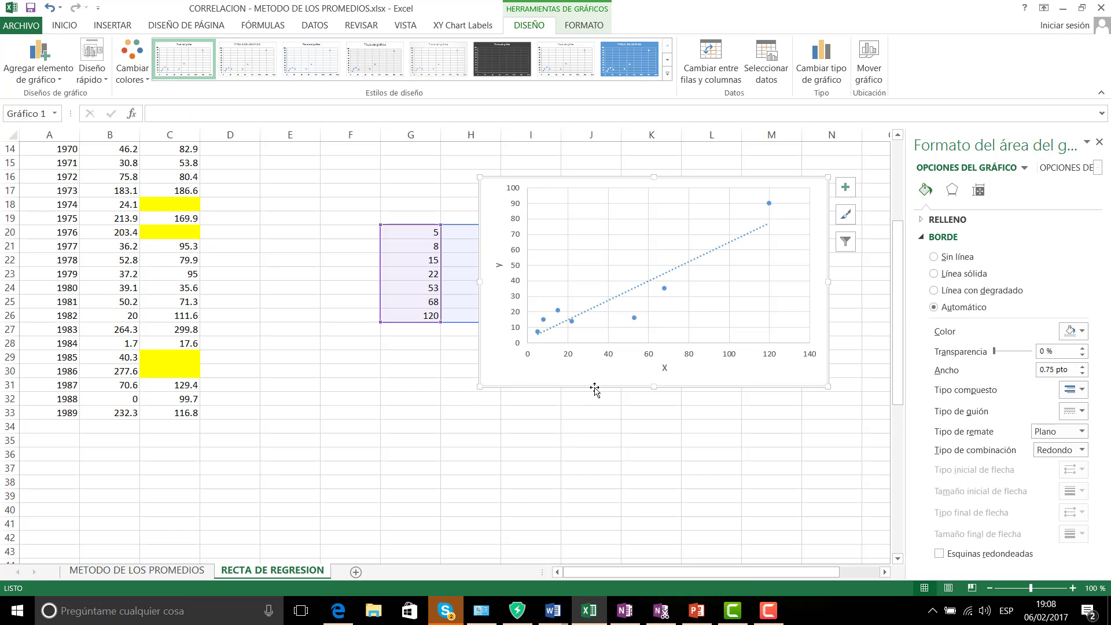
{"action": "key", "text": "Delete"}
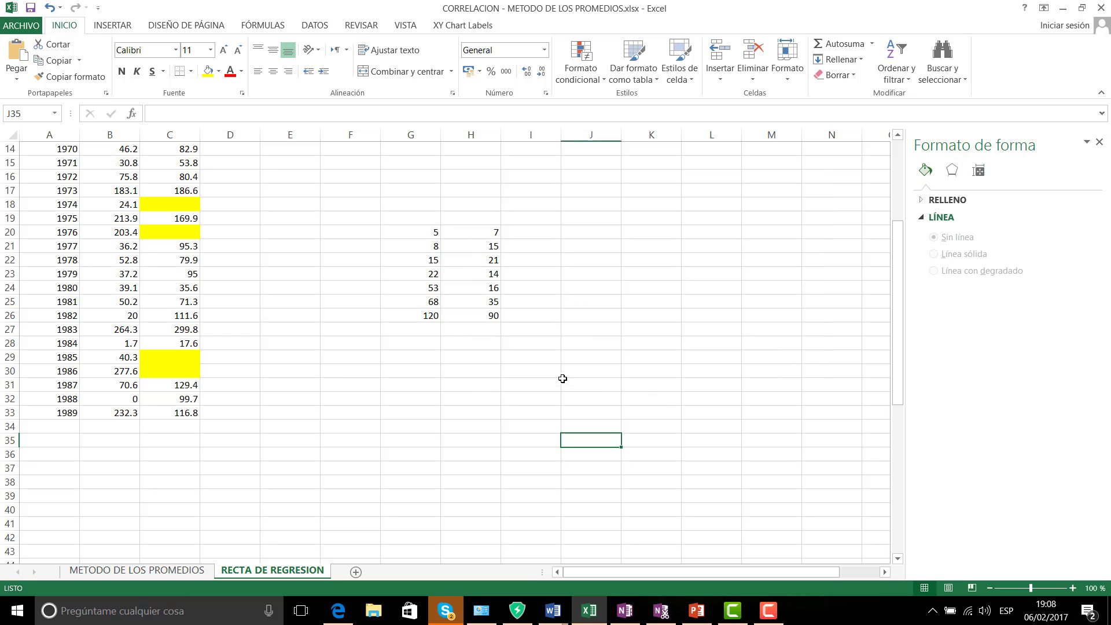
{"action": "left_click_drag", "start_coordinate": [399, 211], "coordinate": [509, 342]}
{"action": "key", "text": "Delete"}
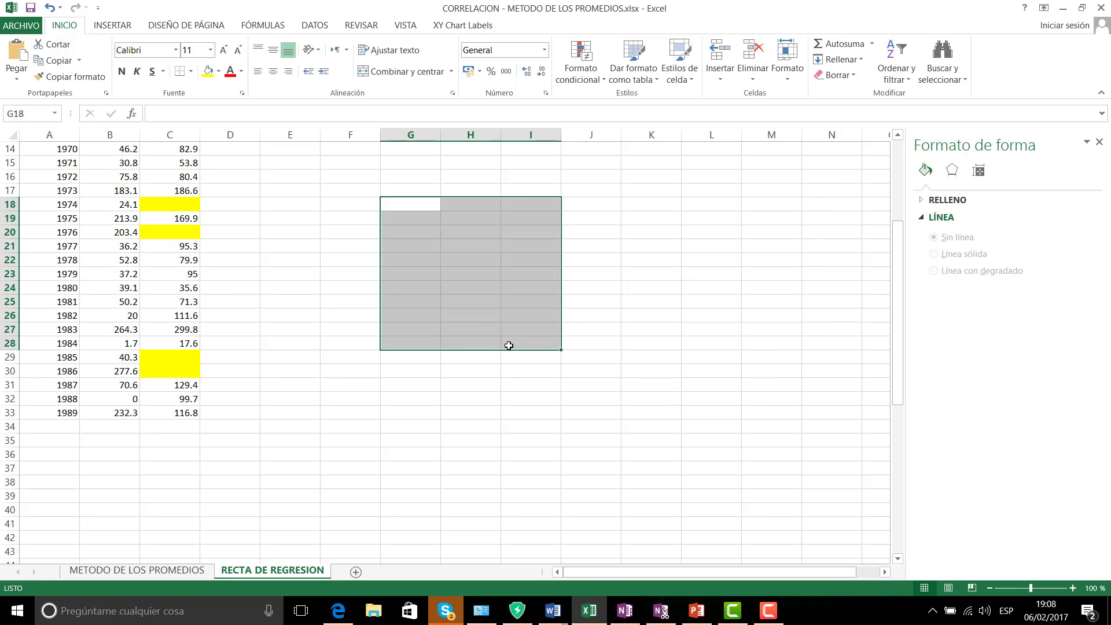
{"action": "left_click", "coordinate": [383, 389]}
- Enter the label "Coeficiente de correlación" in B36 and "R=" in D36, below the station data
{"action": "scroll", "coordinate": [383, 358], "scroll_direction": "up", "scroll_amount": 4}
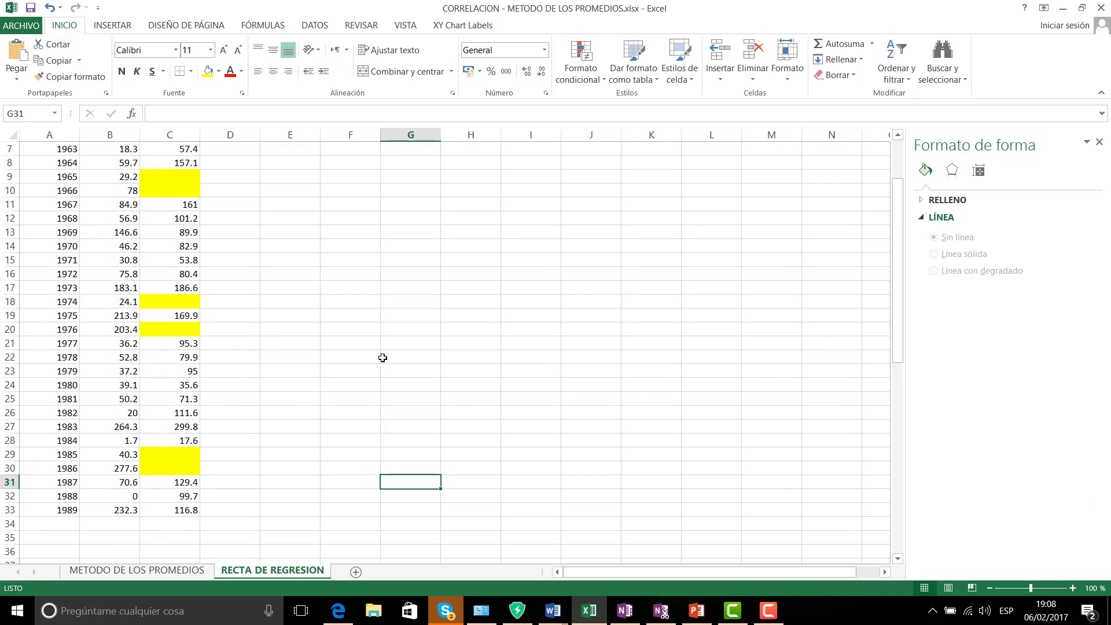
{"action": "scroll", "coordinate": [383, 358], "scroll_direction": "down", "scroll_amount": 3}
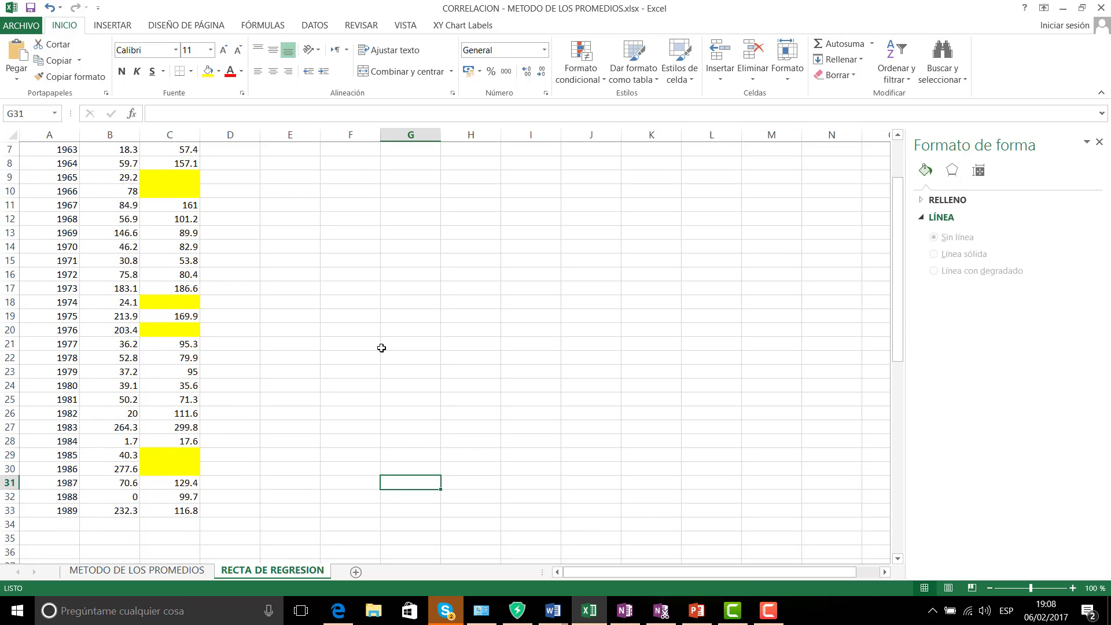
{"action": "scroll", "coordinate": [382, 347], "scroll_direction": "down", "scroll_amount": 1}
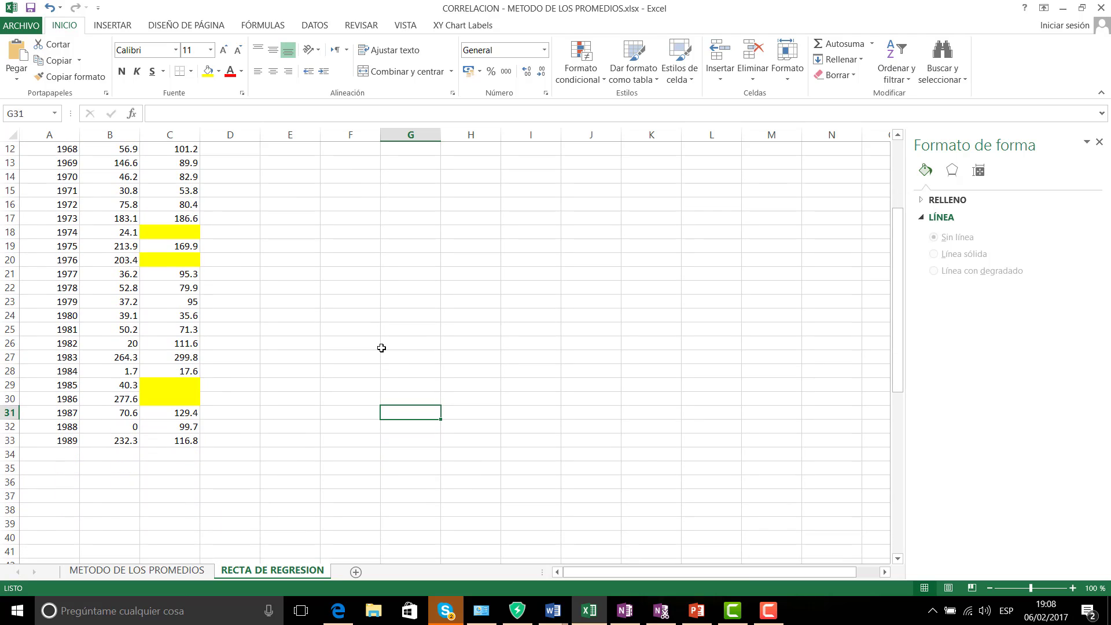
{"action": "scroll", "coordinate": [382, 348], "scroll_direction": "up", "scroll_amount": 1}
{"action": "scroll", "coordinate": [220, 202], "scroll_direction": "up", "scroll_amount": 2}
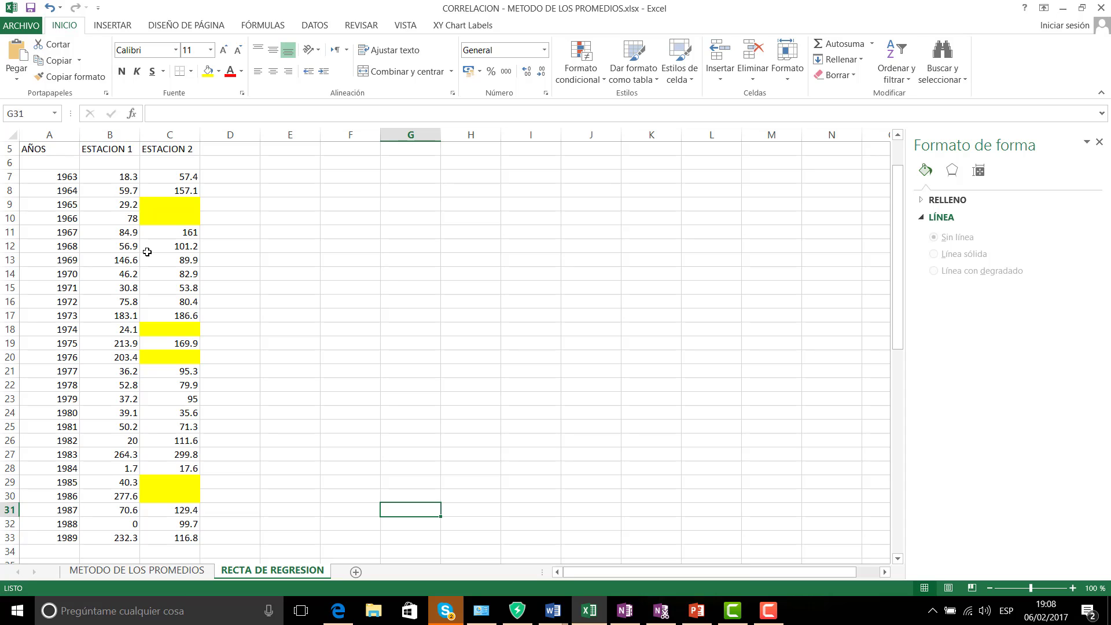
{"action": "scroll", "coordinate": [185, 470], "scroll_direction": "down", "scroll_amount": 2}
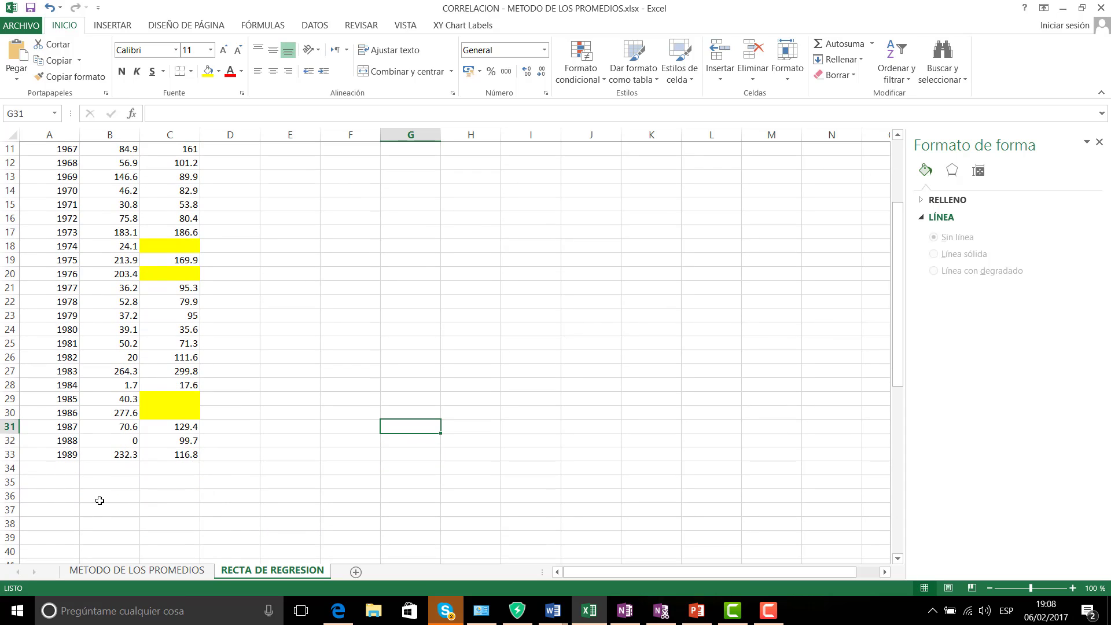
{"action": "left_click", "coordinate": [99, 502]}
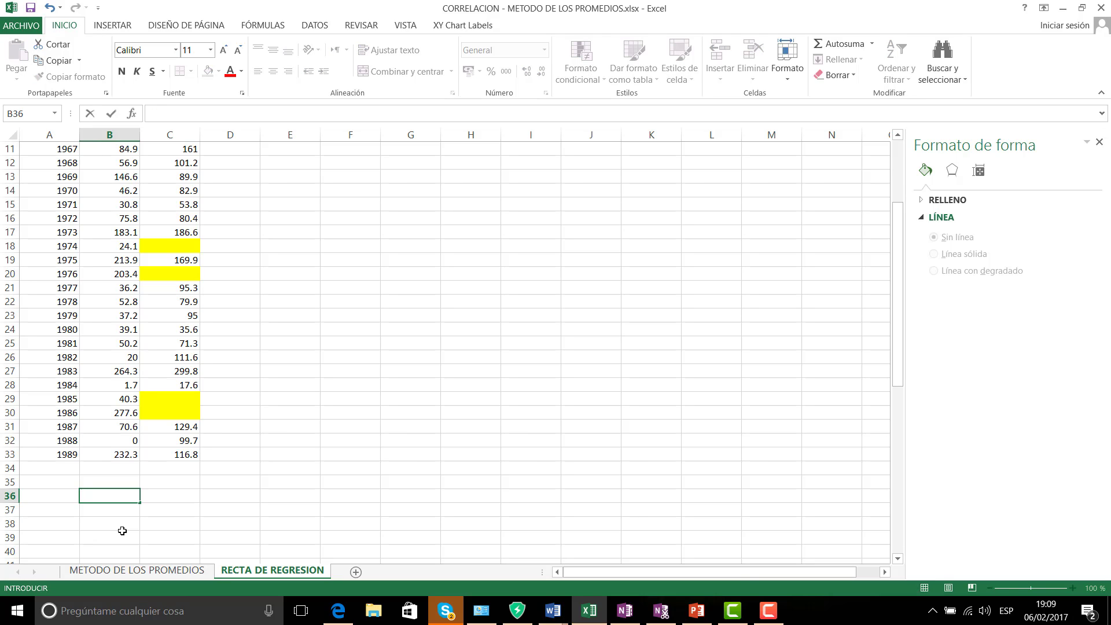
{"action": "type", "text": "Coeficiente"}
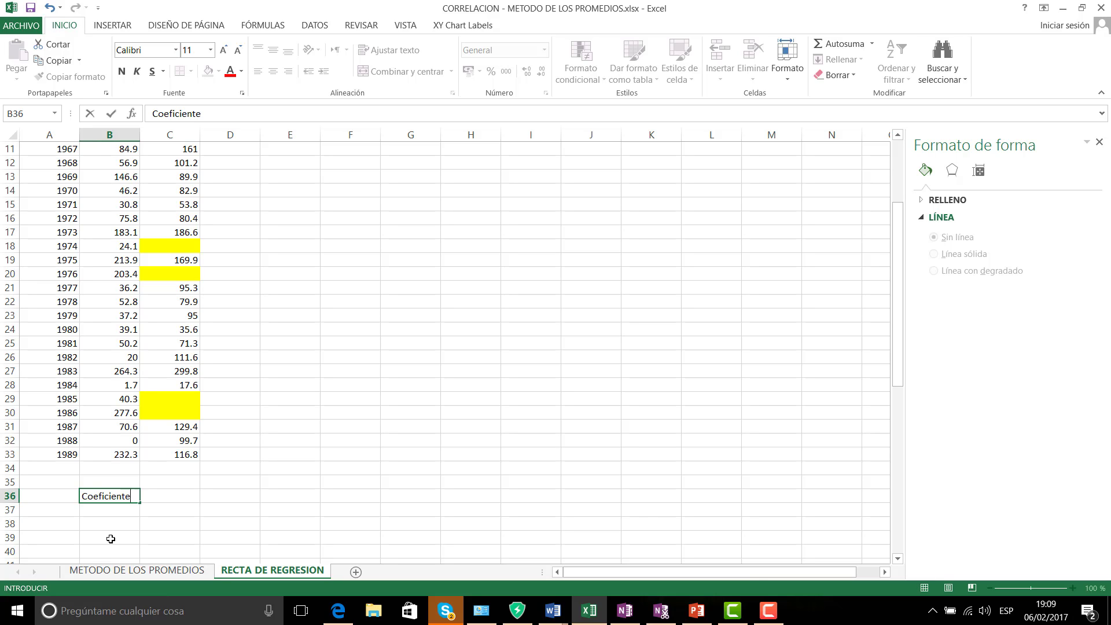
{"action": "type", "text": " de correlación"}
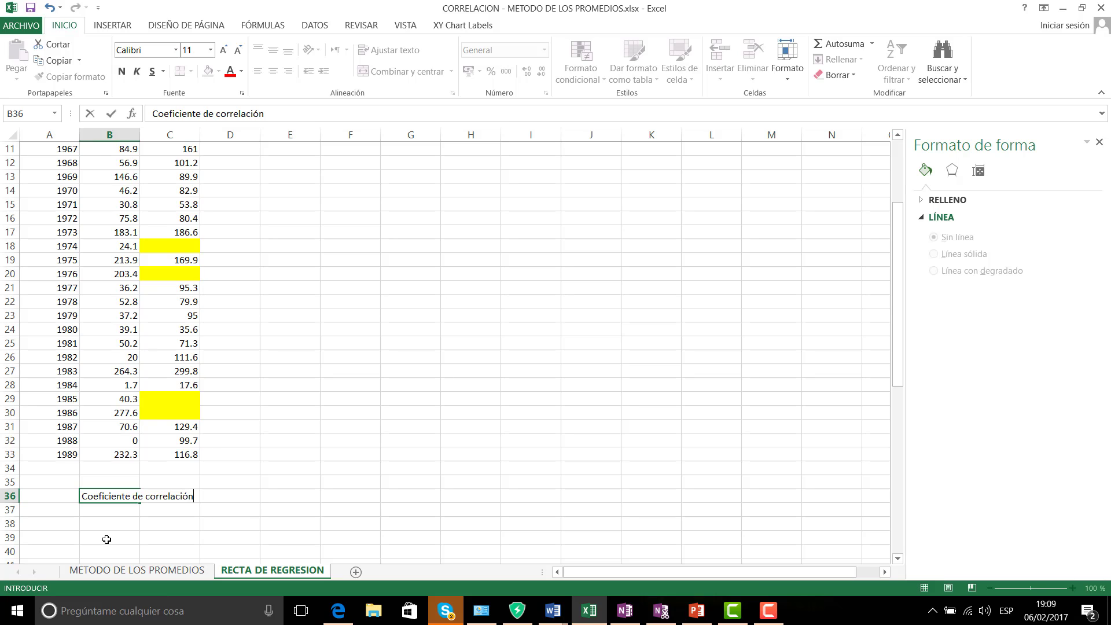
{"action": "key", "text": "Tab"}
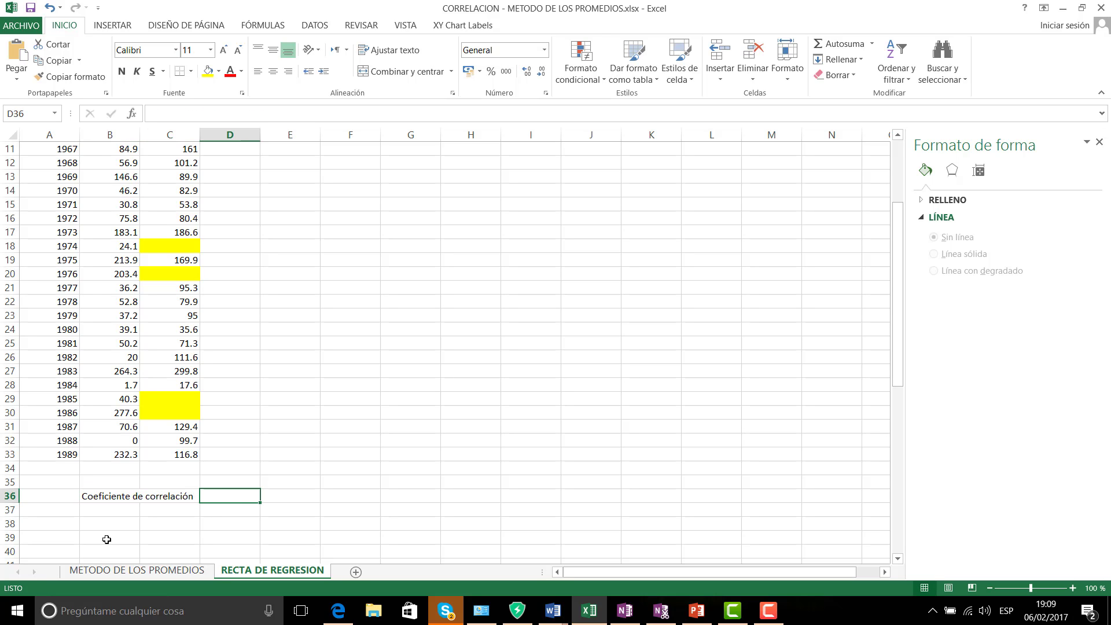
{"action": "type", "text": "R="}
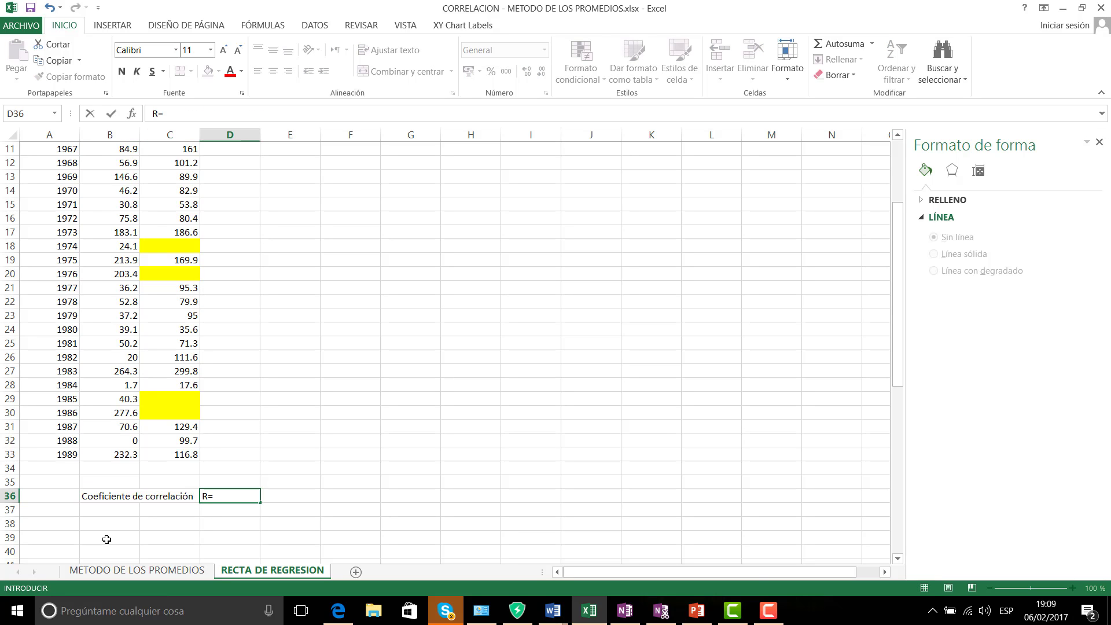
{"action": "key", "text": "Tab"}
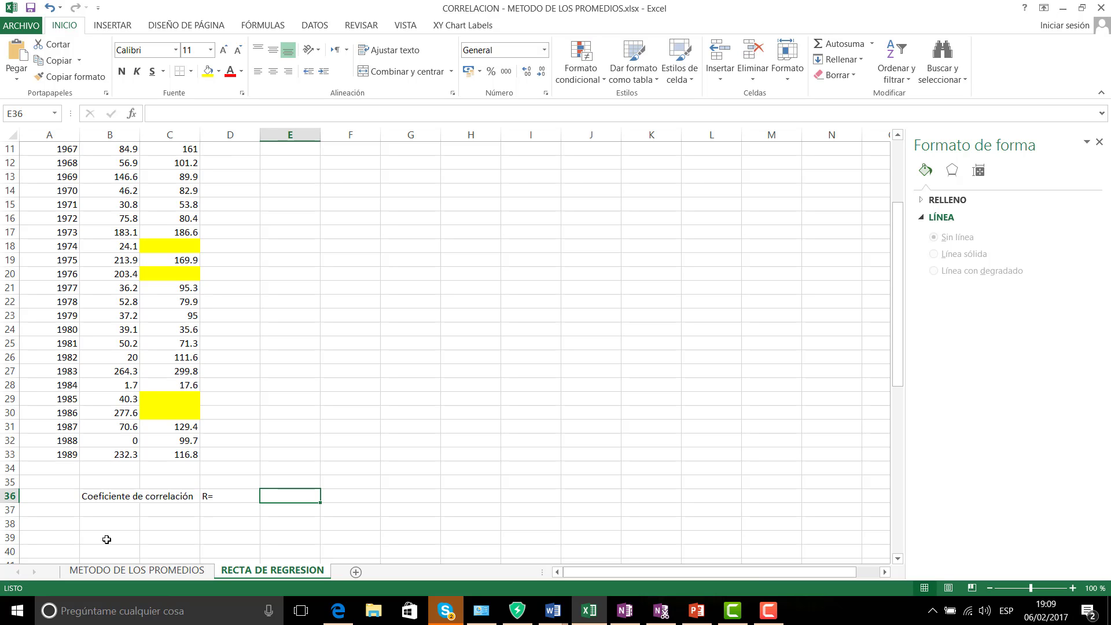
- Calculate the correlation coefficient in E36 with COEF.DE.CORREL, using B7:B33 for station 1 and C7:C33 for station 2
{"action": "type", "text": "+"}
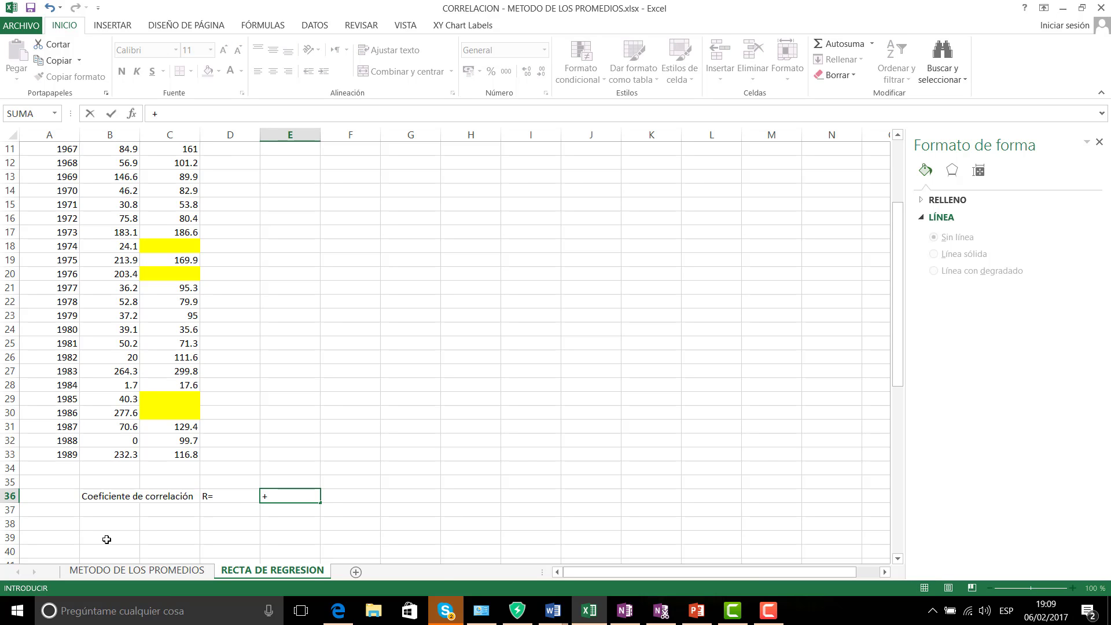
{"action": "type", "text": "co"}
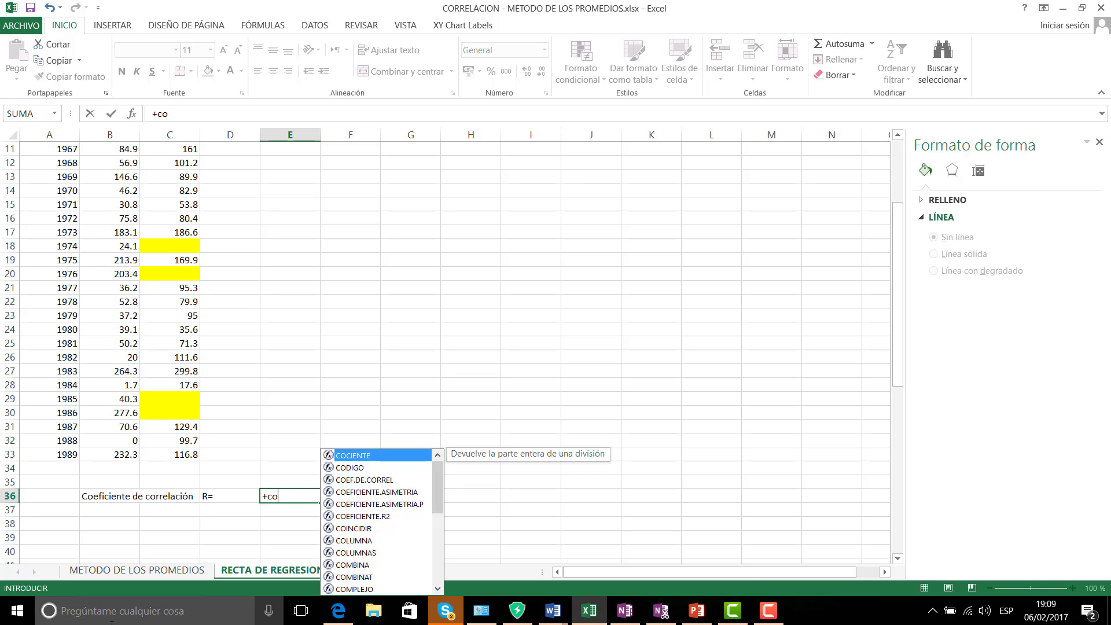
{"action": "double_click", "coordinate": [359, 480]}
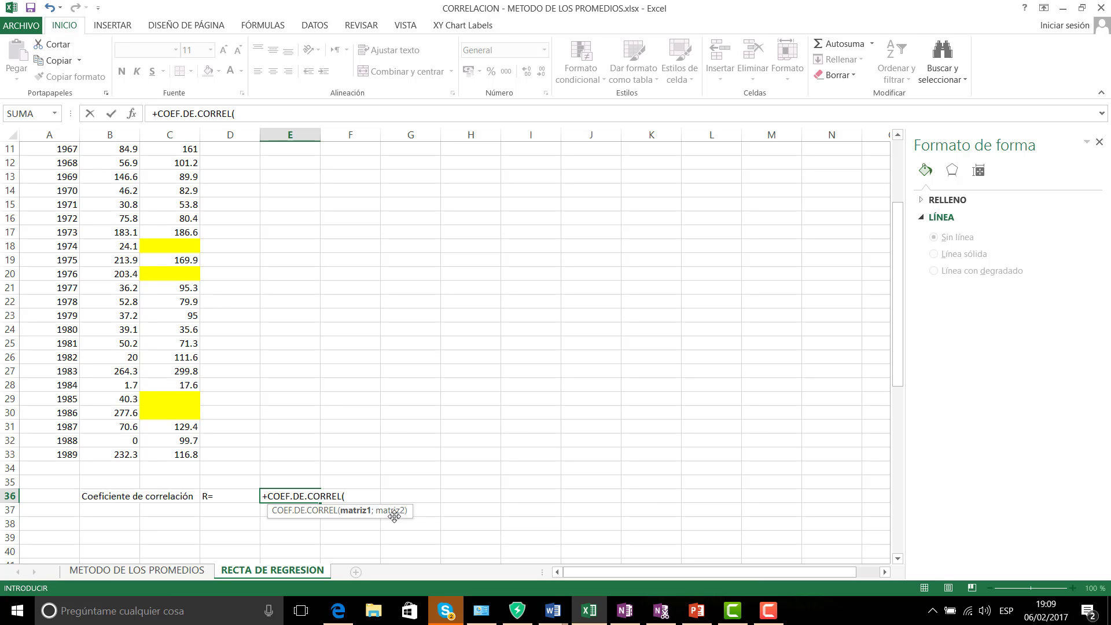
{"action": "scroll", "coordinate": [105, 370], "scroll_direction": "up", "scroll_amount": 3}
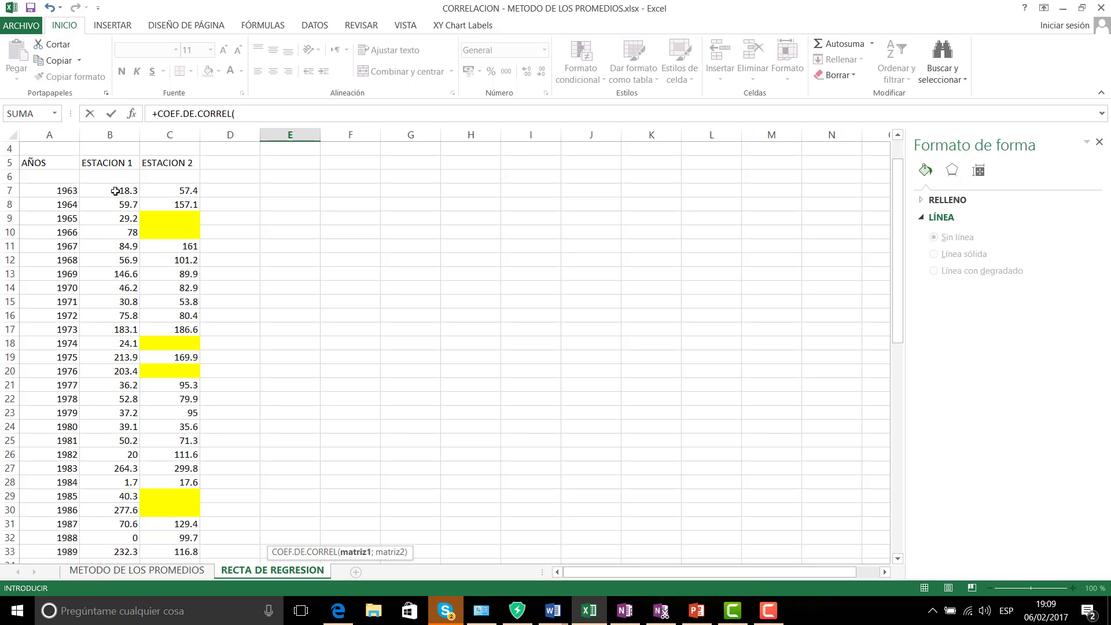
{"action": "left_click_drag", "start_coordinate": [113, 191], "coordinate": [133, 549]}
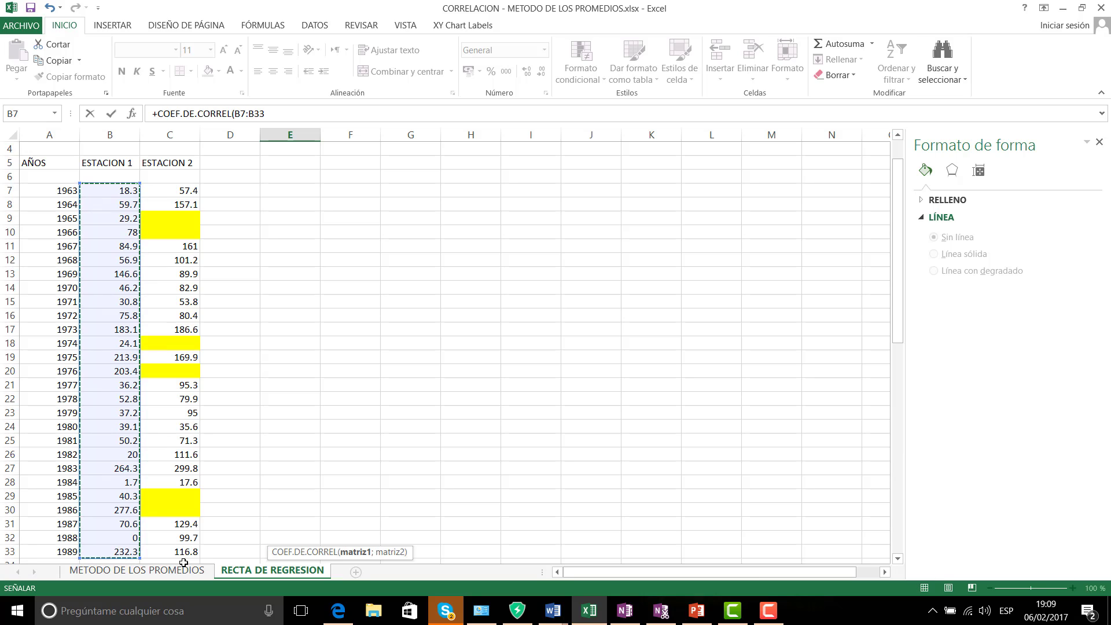
{"action": "type", "text": ";"}
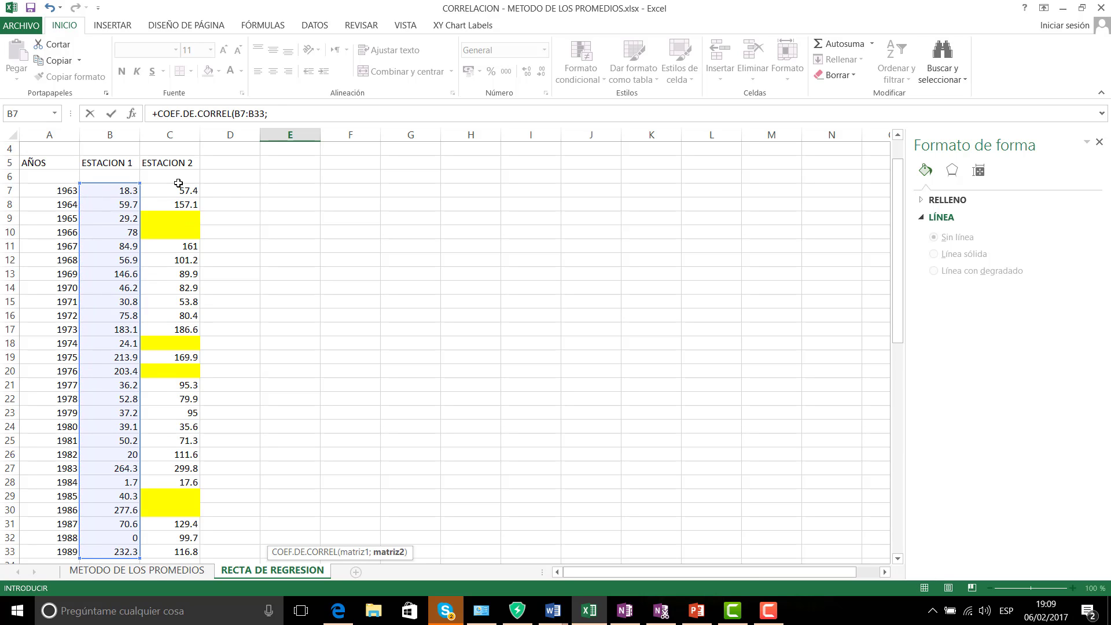
{"action": "left_click_drag", "start_coordinate": [179, 185], "coordinate": [178, 512]}
{"action": "type", "text": ")"}
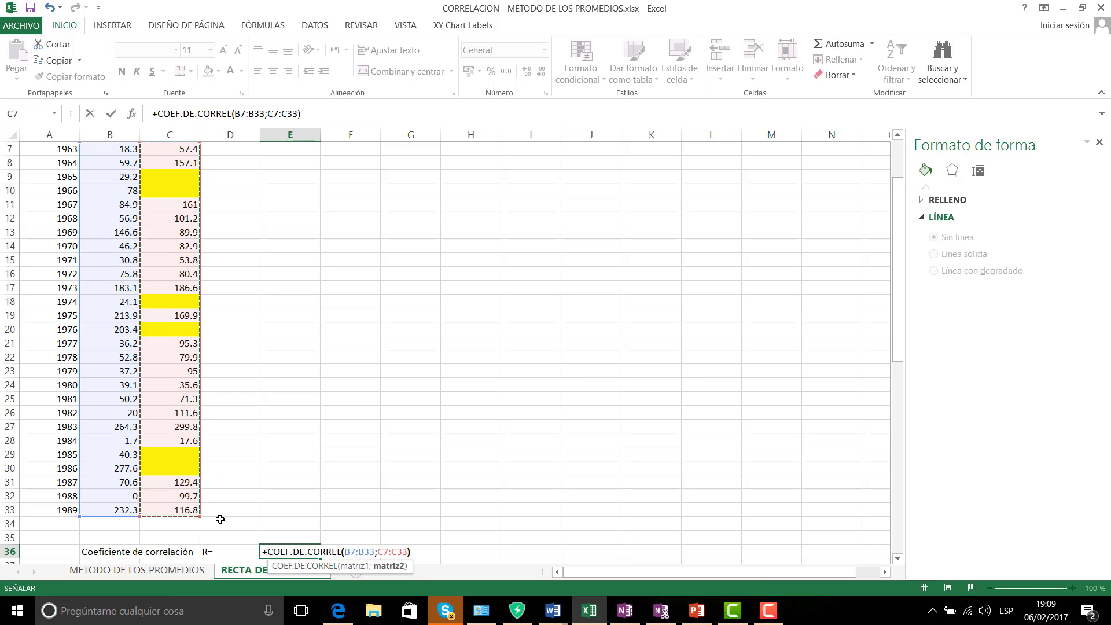
{"action": "key", "text": "Return"}
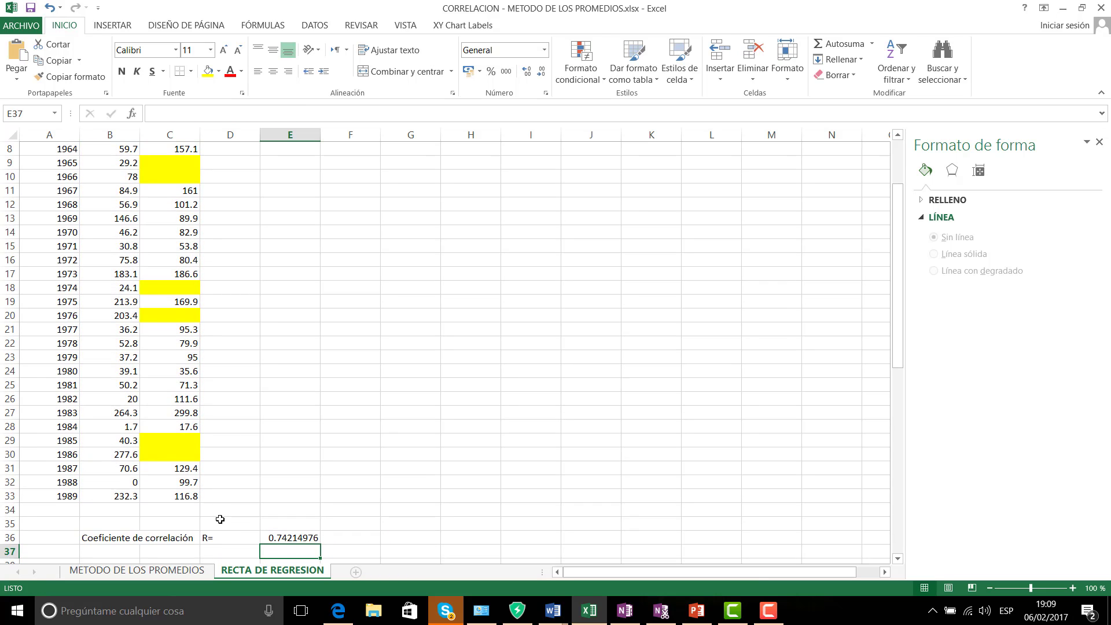
- Review both stations' records and the correlation coefficient, and consult the regression formulas in the OneNote page
{"action": "scroll", "coordinate": [220, 519], "scroll_direction": "up", "scroll_amount": 2}
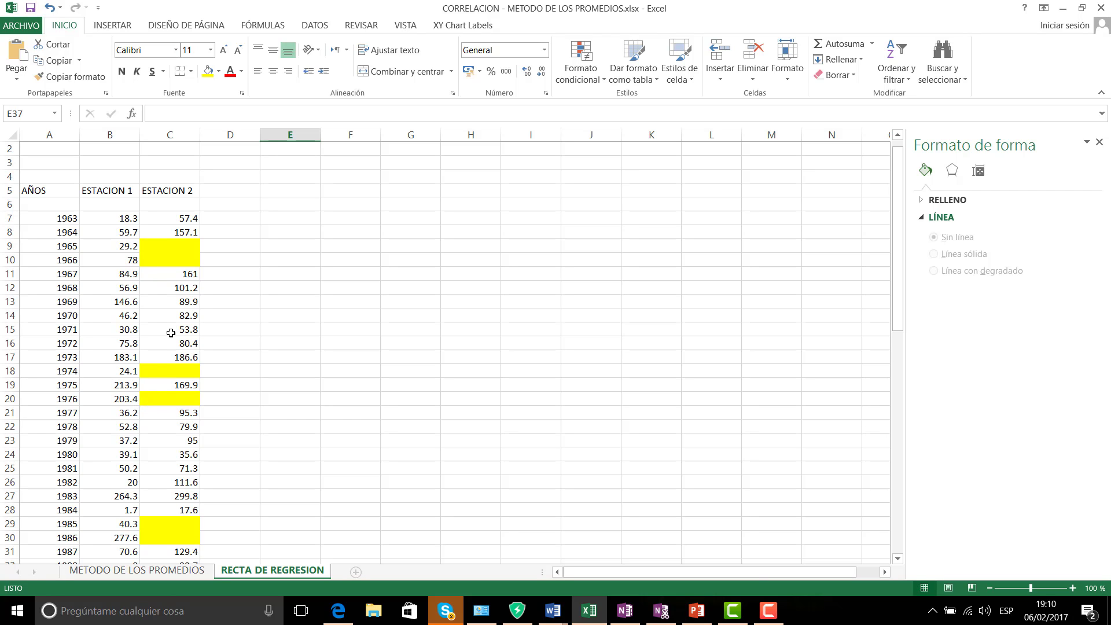
{"action": "scroll", "coordinate": [170, 332], "scroll_direction": "down", "scroll_amount": 4}
{"action": "scroll", "coordinate": [229, 374], "scroll_direction": "up", "scroll_amount": 1}
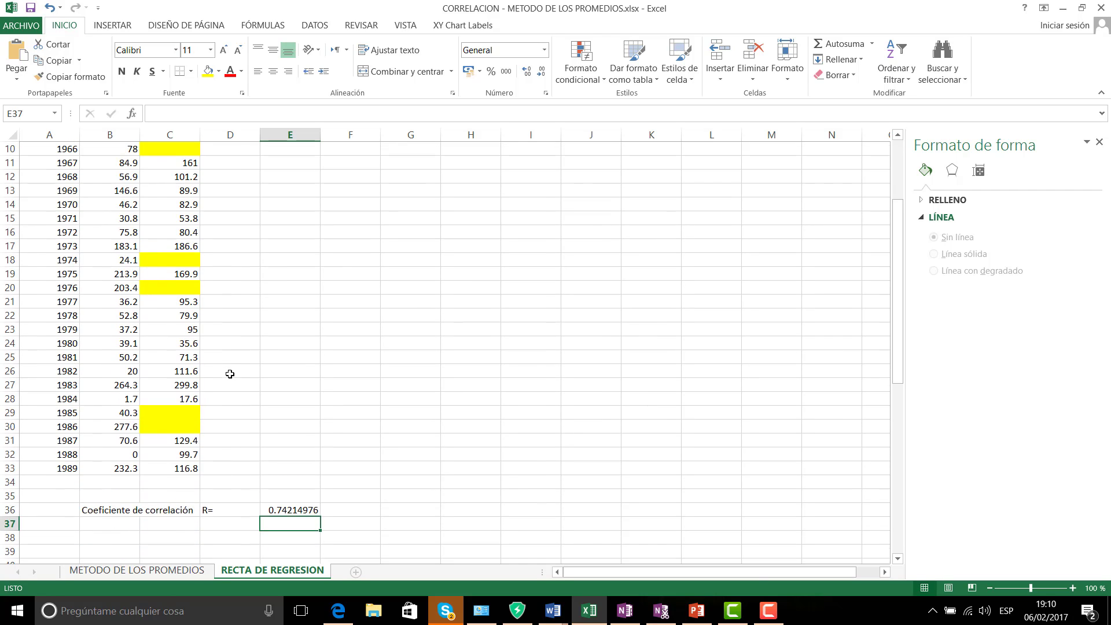
{"action": "scroll", "coordinate": [230, 371], "scroll_direction": "up", "scroll_amount": 2}
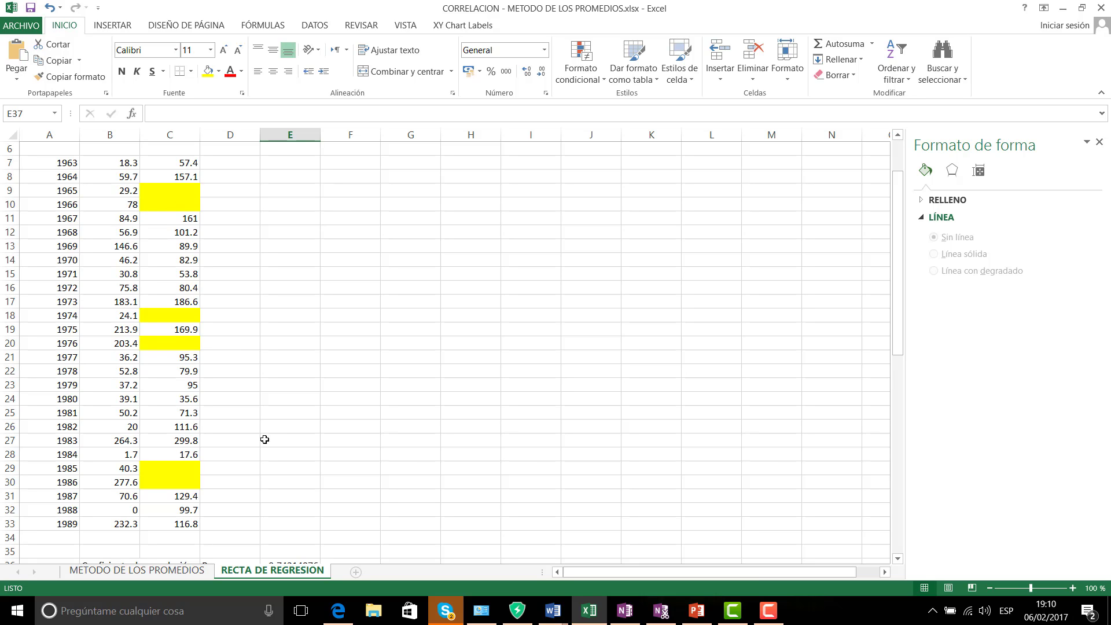
{"action": "scroll", "coordinate": [300, 471], "scroll_direction": "down", "scroll_amount": 2}
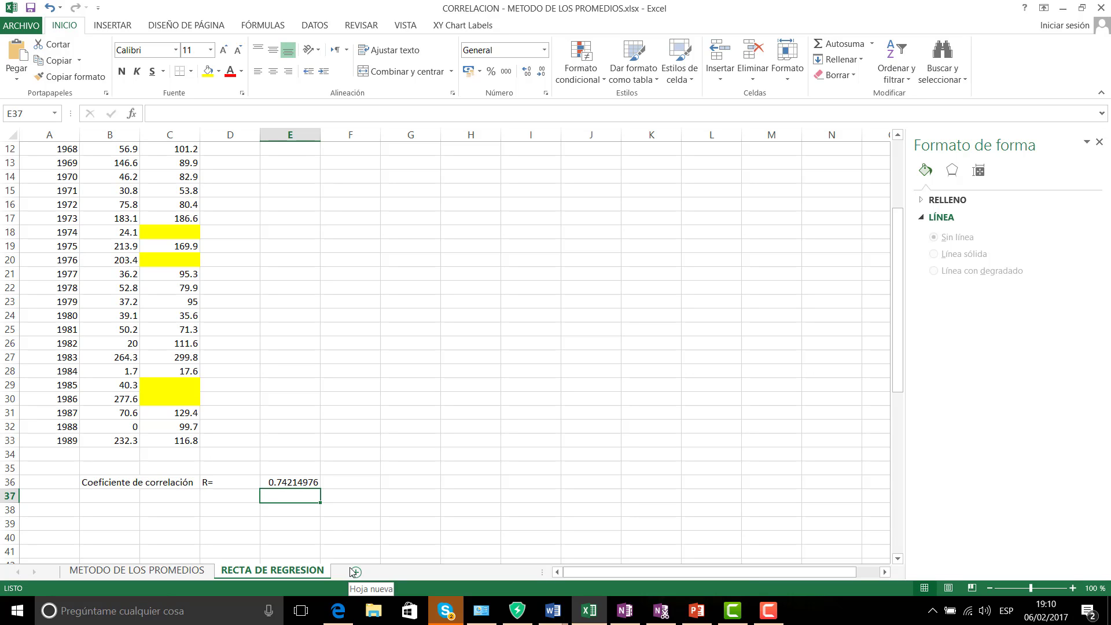
{"action": "scroll", "coordinate": [347, 537], "scroll_direction": "down", "scroll_amount": 1}
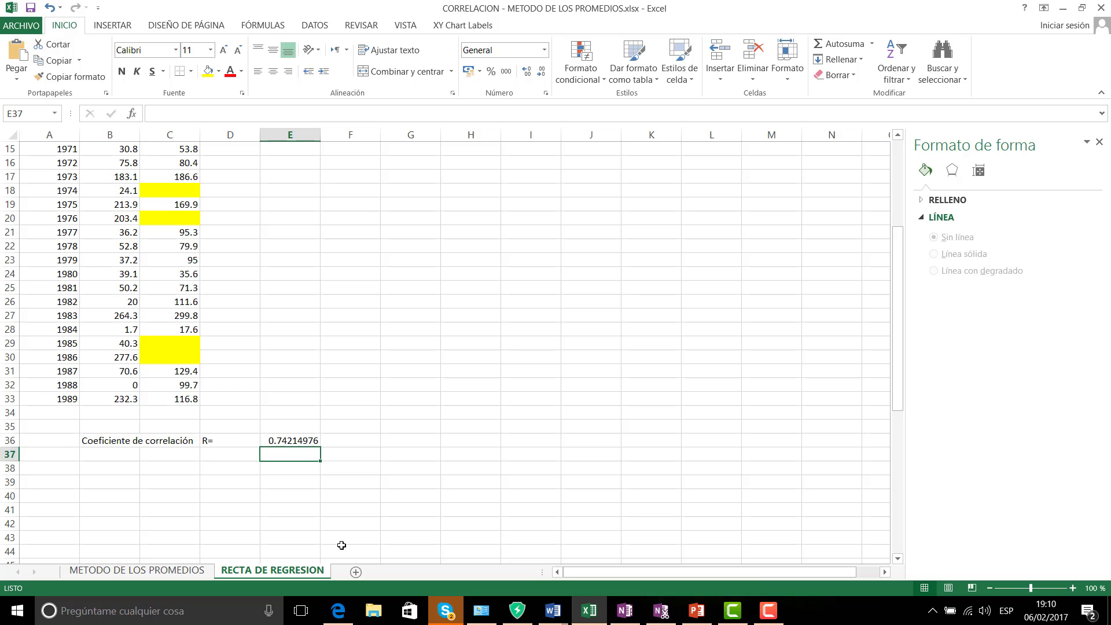
{"action": "left_click", "coordinate": [623, 617]}
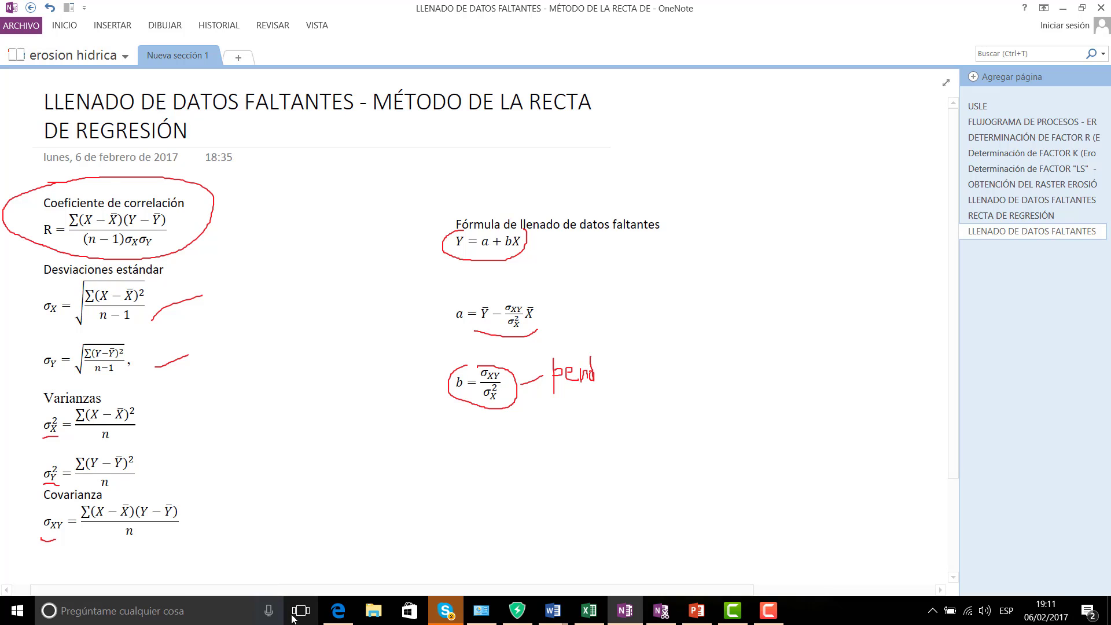
- Switch back to Excel and enter the heading "Varianza" in B38, below the correlation coefficient
{"action": "left_click", "coordinate": [591, 615]}
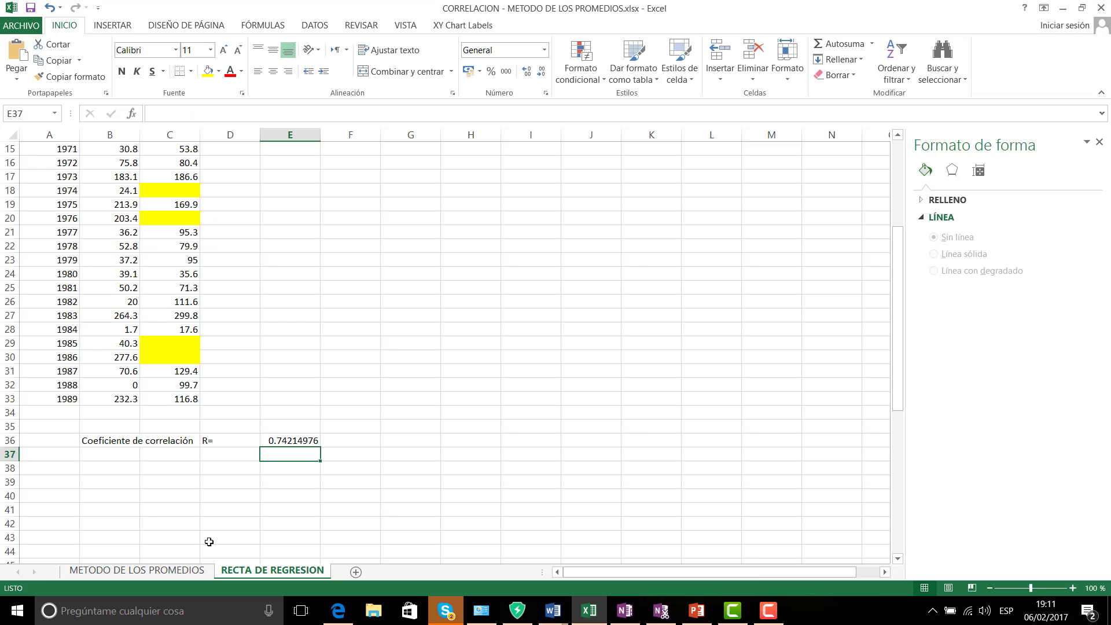
{"action": "scroll", "coordinate": [142, 492], "scroll_direction": "down", "scroll_amount": 1}
{"action": "left_click", "coordinate": [118, 456]}
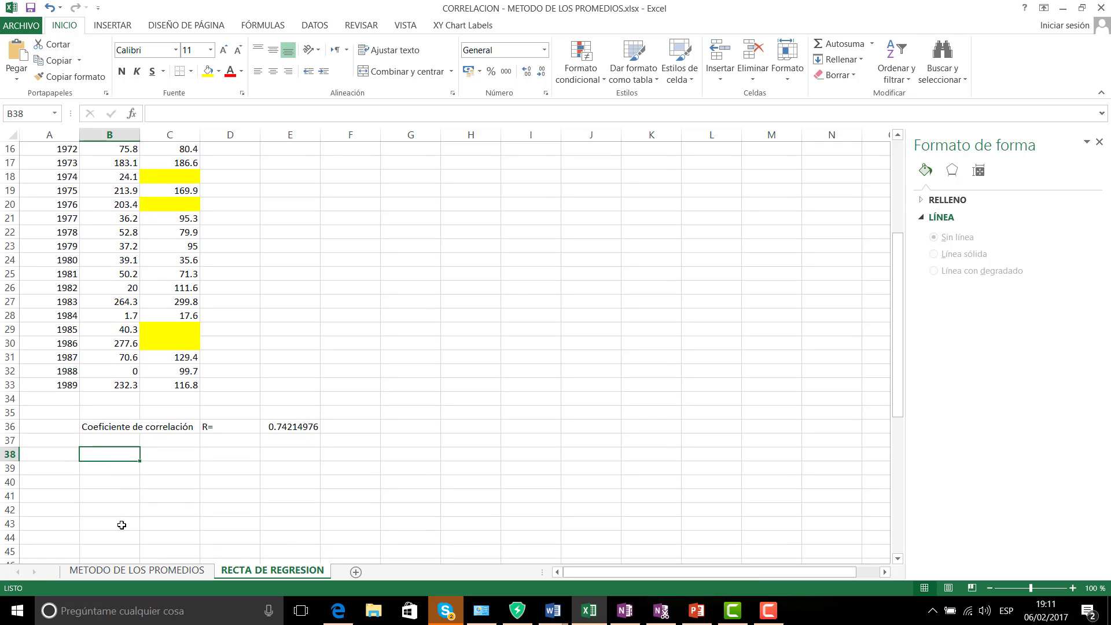
{"action": "type", "text": "C"}
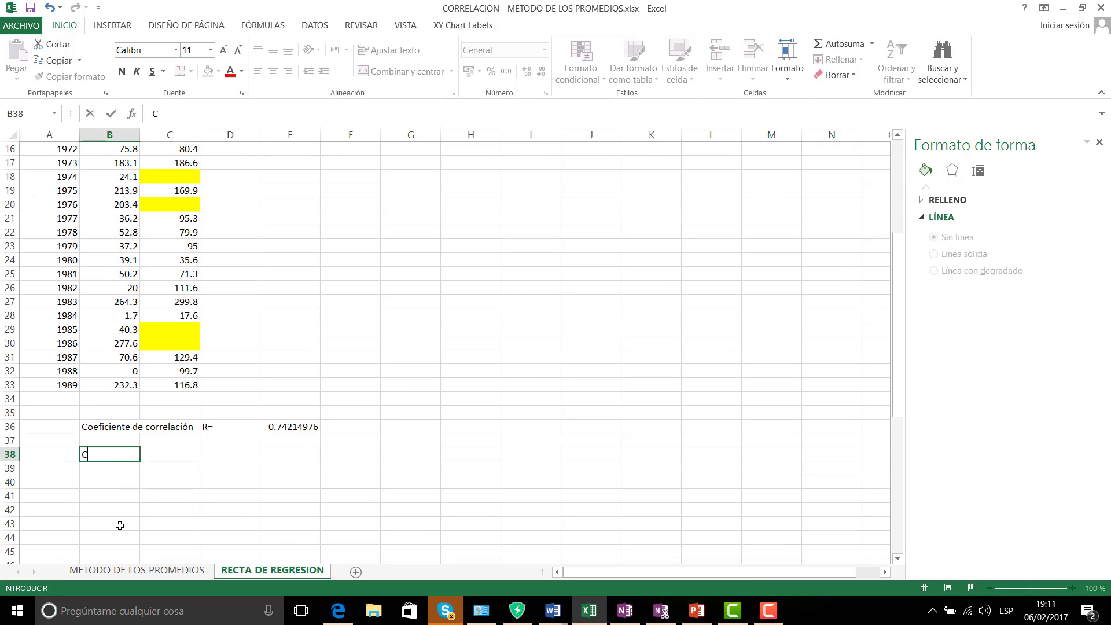
{"action": "key", "text": "BackSpace"}
{"action": "type", "text": "Varianza"}
{"action": "key", "text": "Return"}
{"action": "key", "text": "Return"}
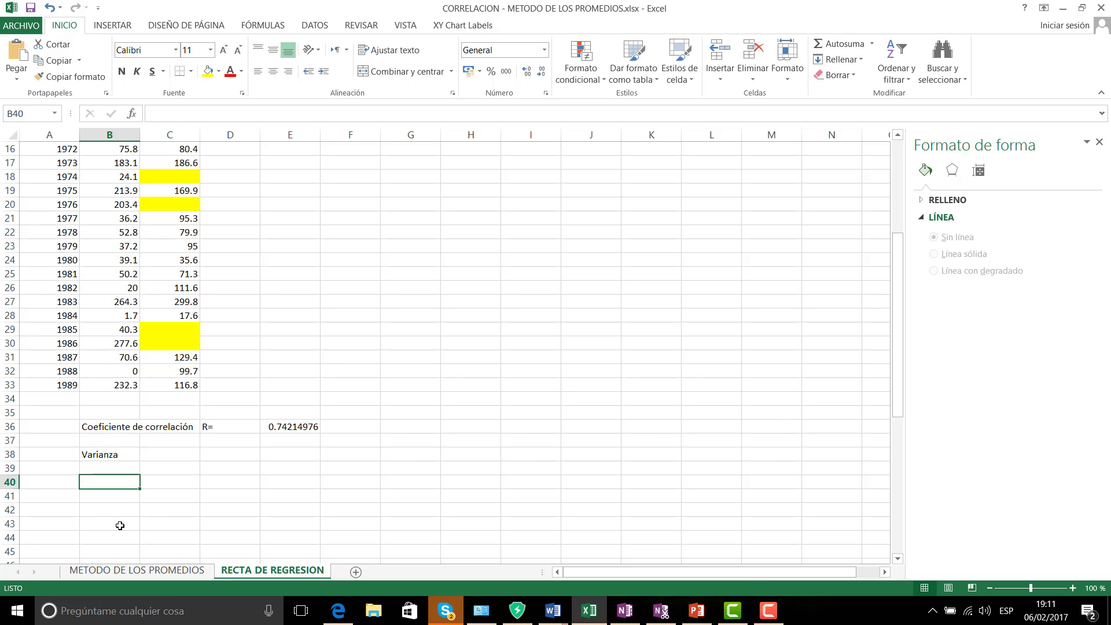
- Enter the label "Sxy=" in B40, below the Varianza heading
{"action": "type", "text": "S"}
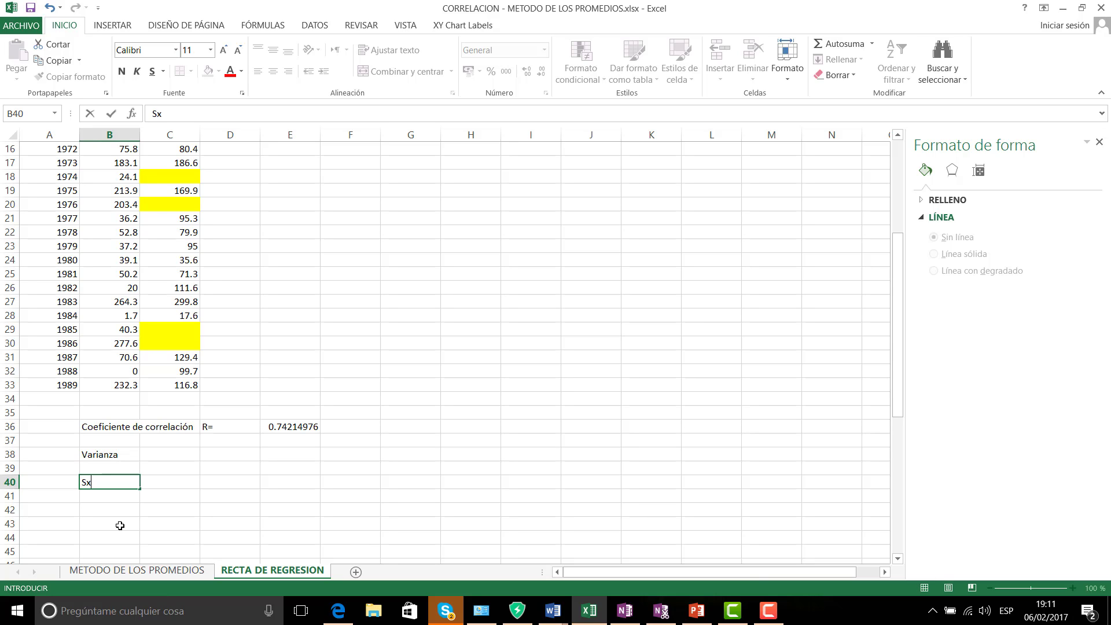
{"action": "type", "text": "xy="}
{"action": "key", "text": "Tab"}
{"action": "type", "text": "+"}
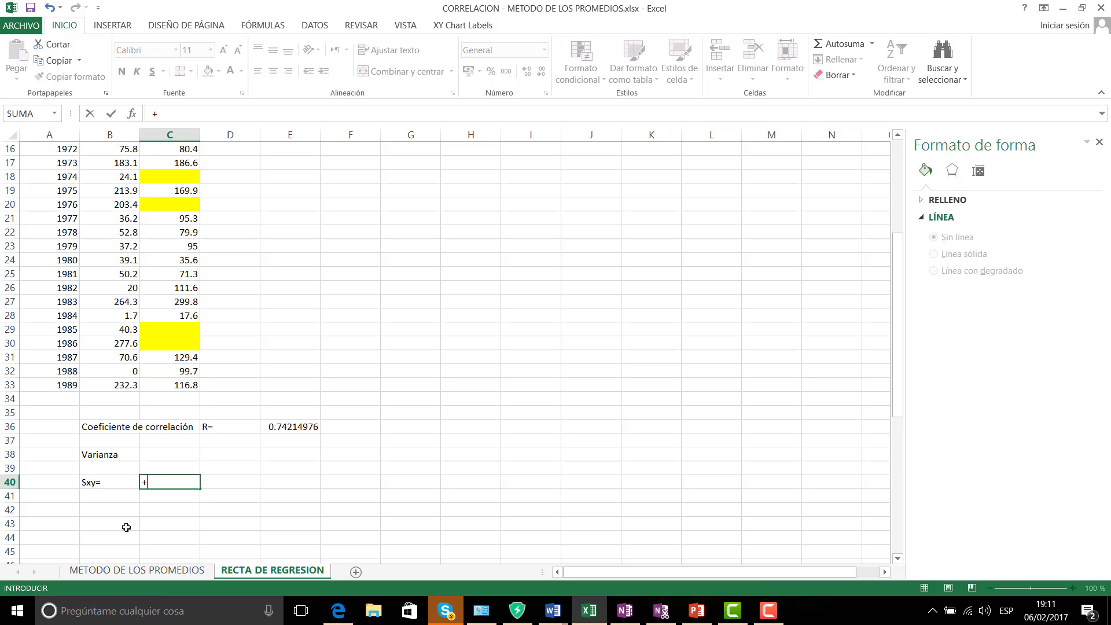
{"action": "left_click", "coordinate": [84, 457]}
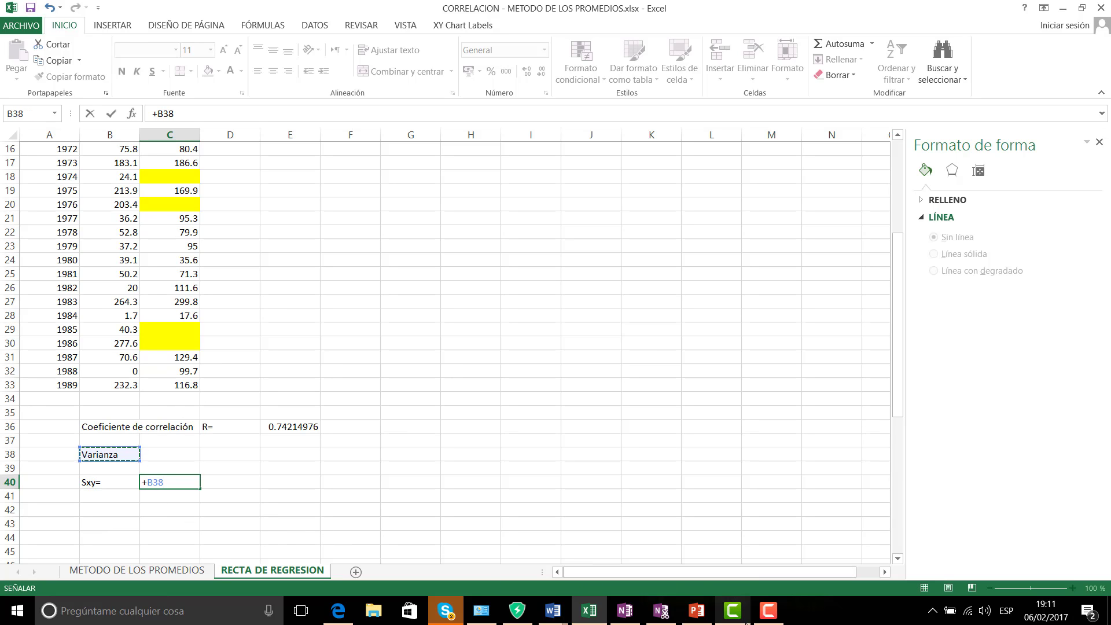
{"action": "left_click", "coordinate": [625, 613]}
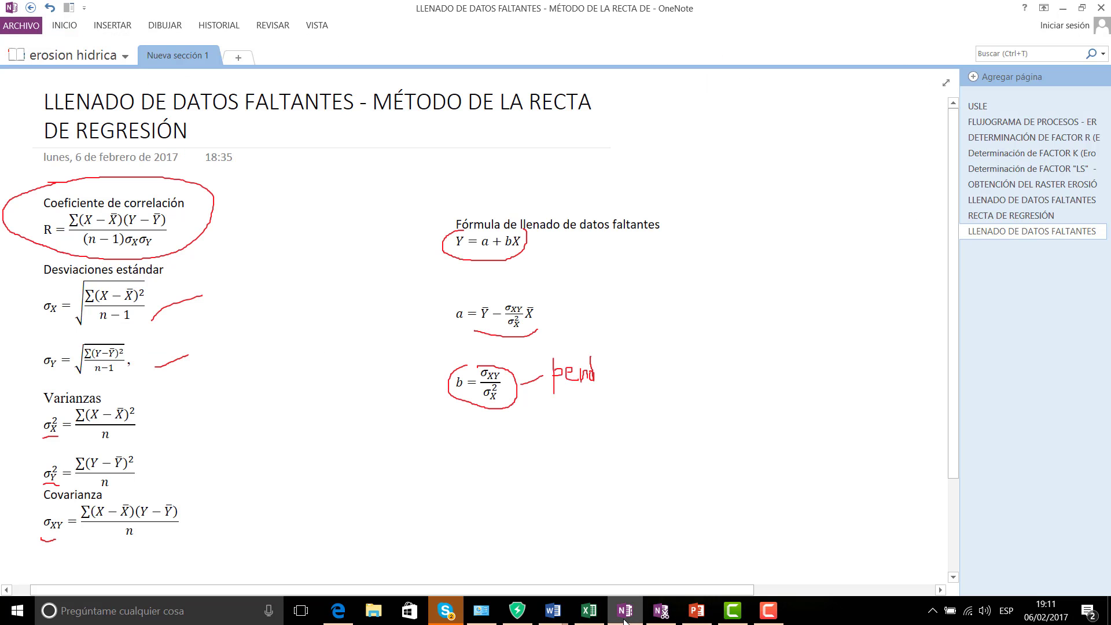
{"action": "left_click", "coordinate": [625, 612]}
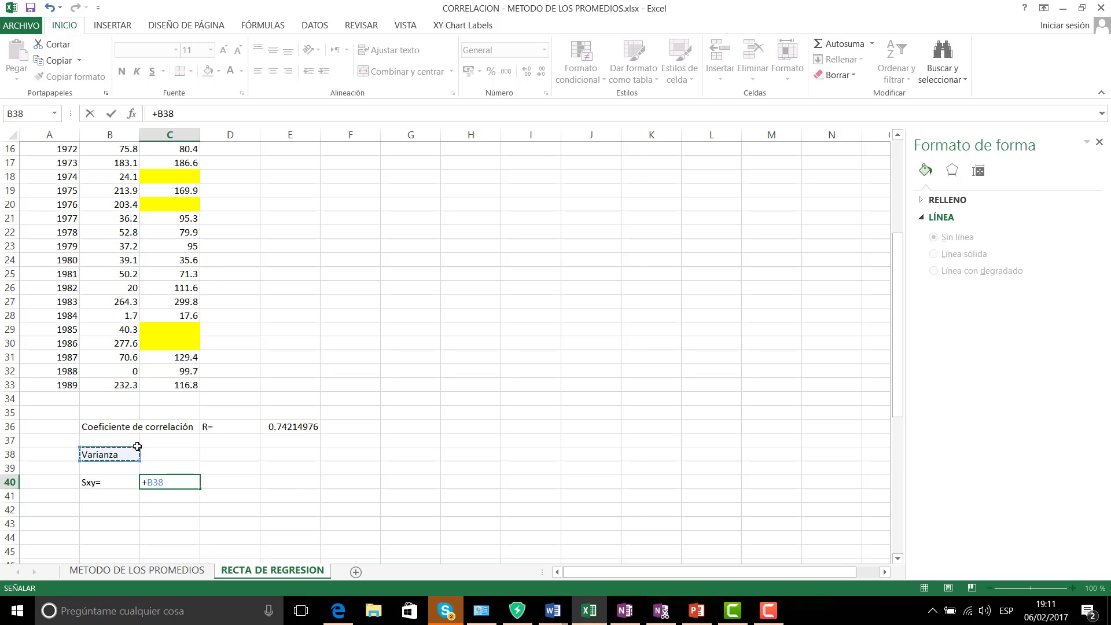
{"action": "left_click", "coordinate": [96, 485]}
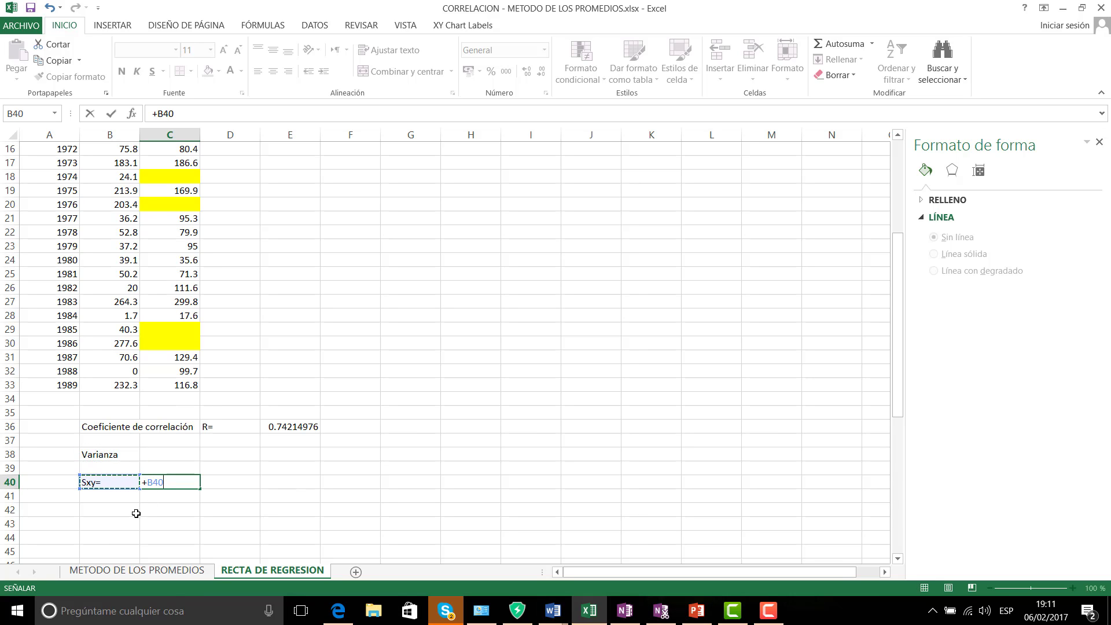
{"action": "key", "text": "Escape"}
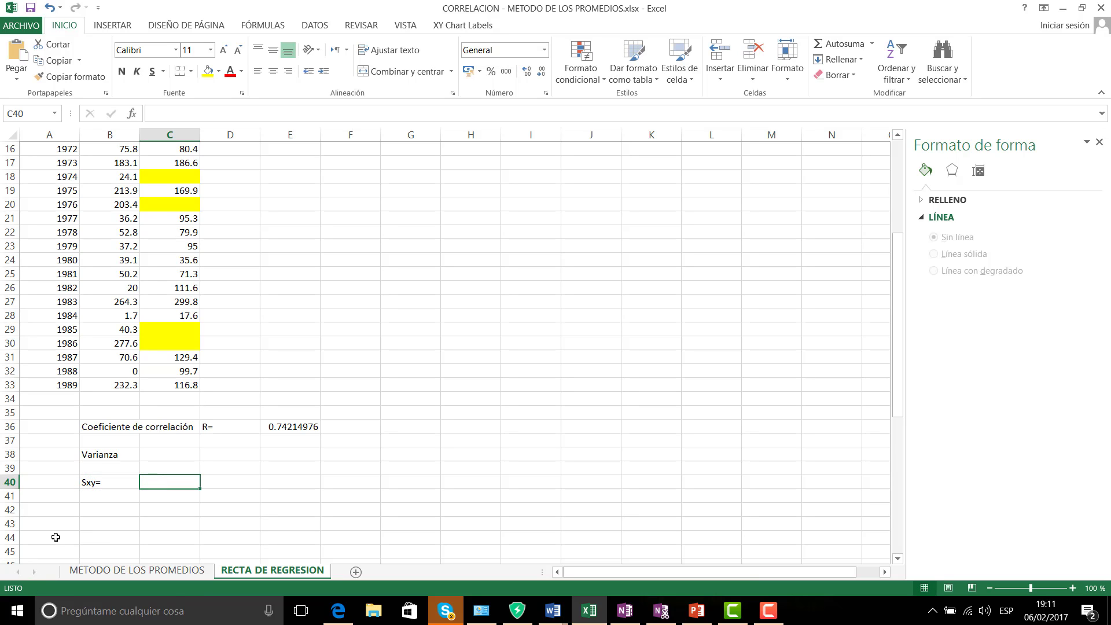
- Replace the label in B40 with "Sx2=" and enter "Sy2=" in B41
{"action": "left_click", "coordinate": [82, 484]}
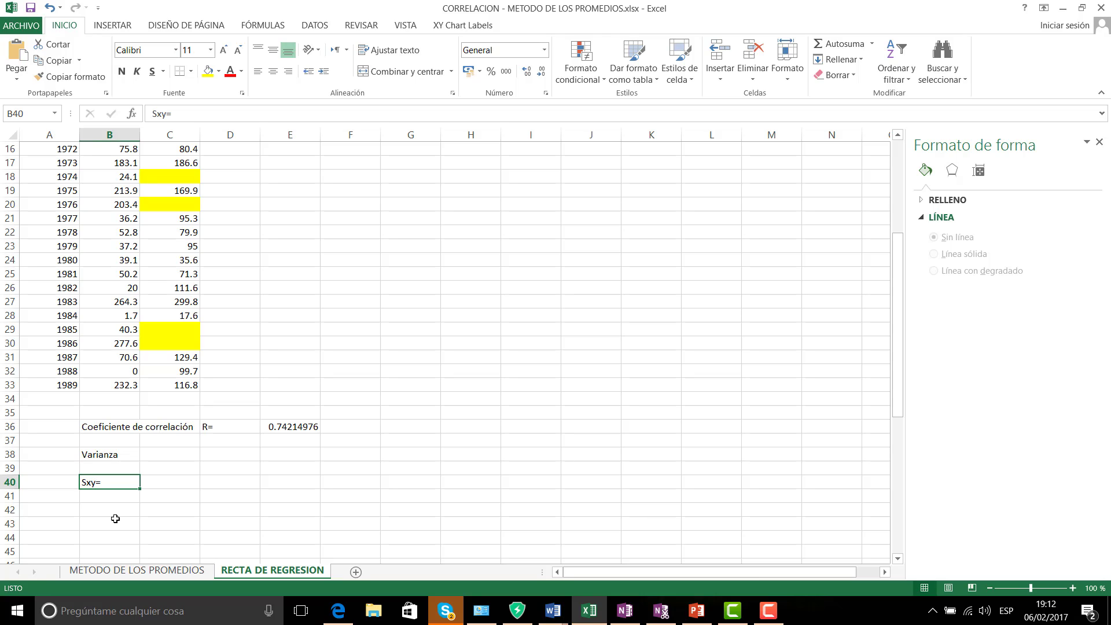
{"action": "type", "text": "S"}
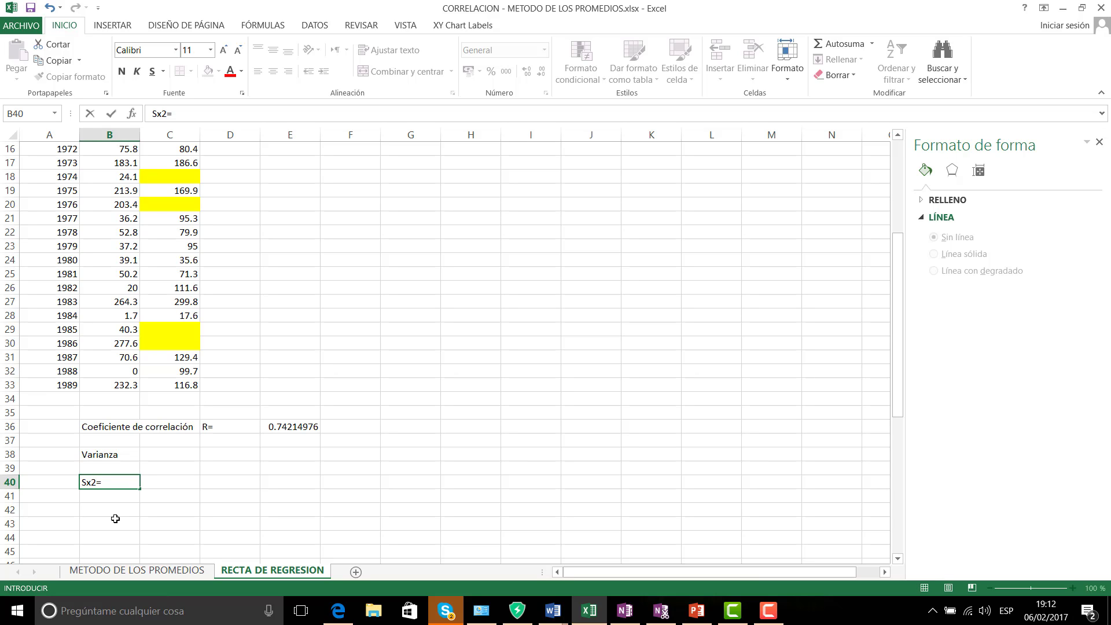
{"action": "key", "text": "Return"}
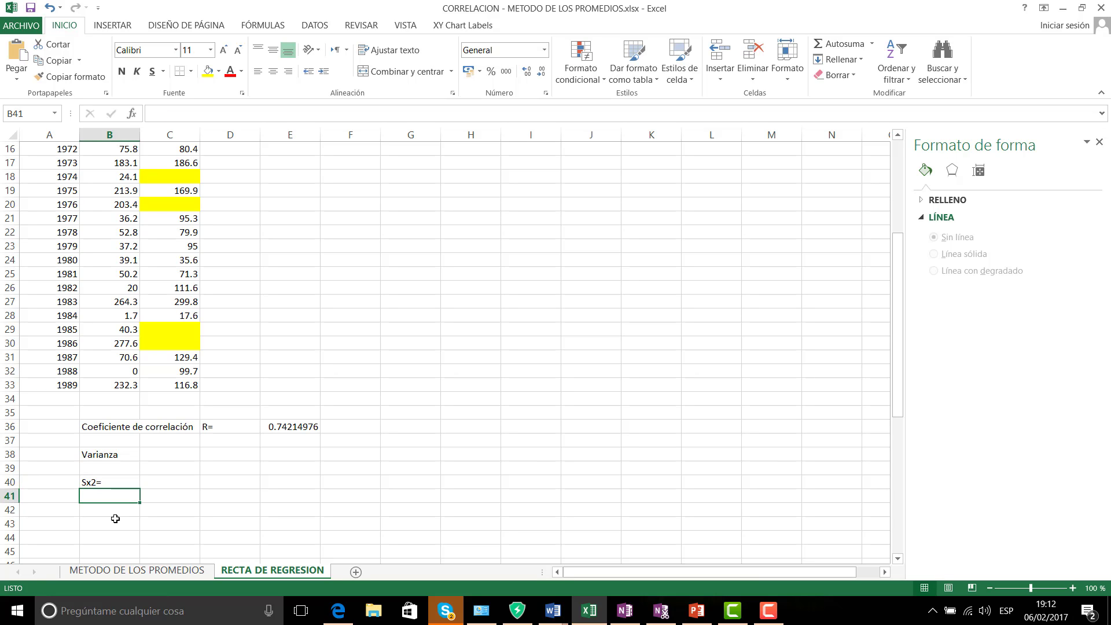
{"action": "type", "text": "S"}
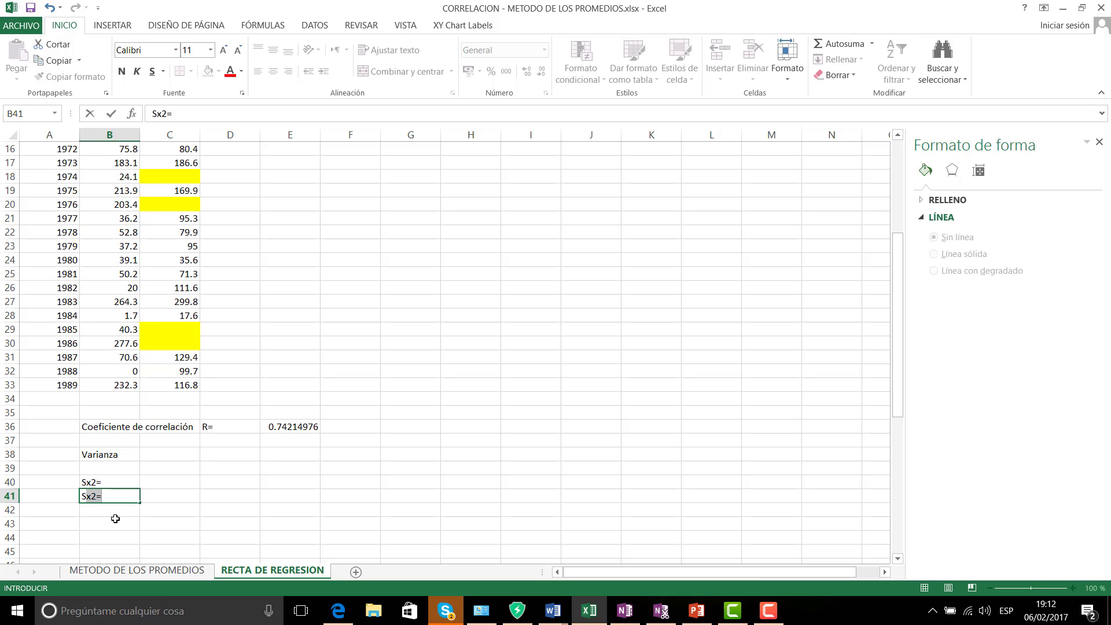
{"action": "type", "text": "y2="}
{"action": "key", "text": "Right"}
- Try to calculate the variance in C40 with the VAR function over both stations' data in B7:C33
{"action": "key", "text": "Up"}
{"action": "key", "text": "Up"}
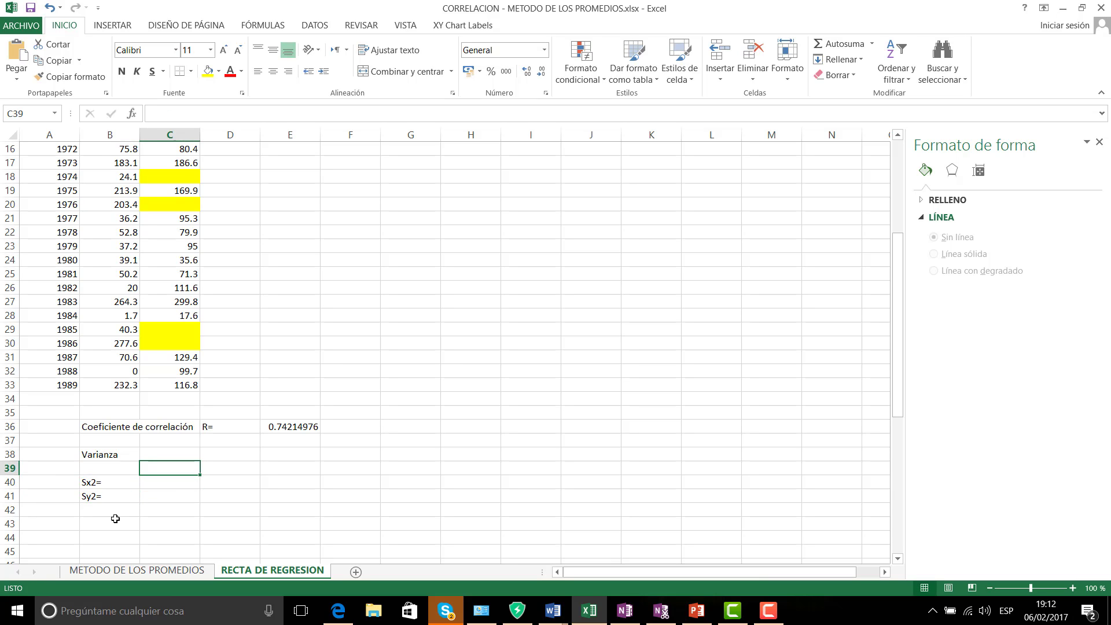
{"action": "key", "text": "Down"}
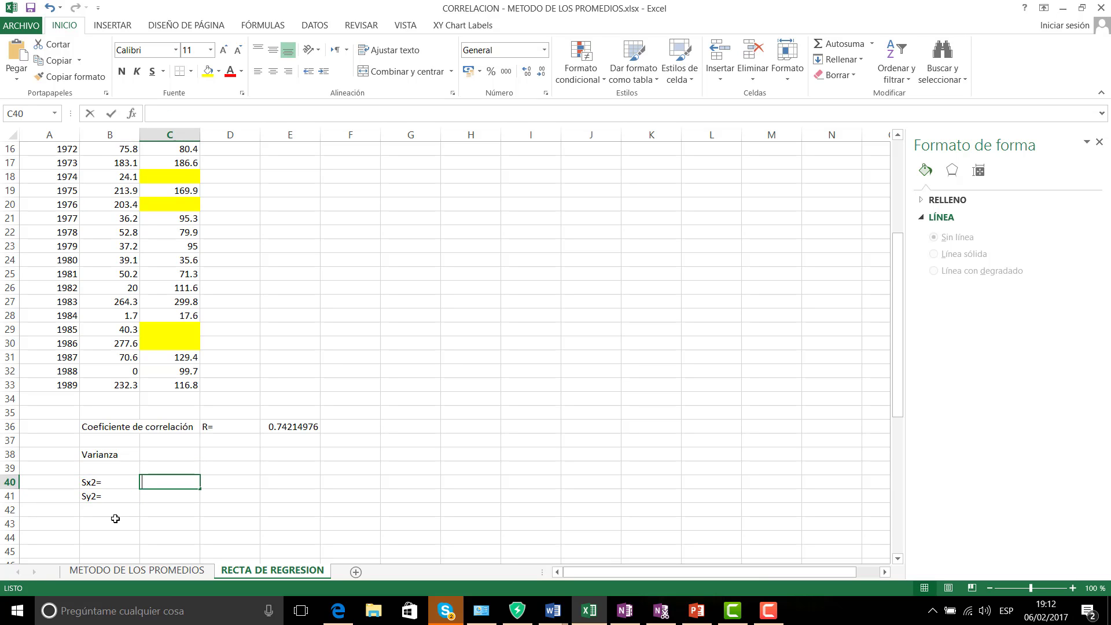
{"action": "type", "text": "+var"}
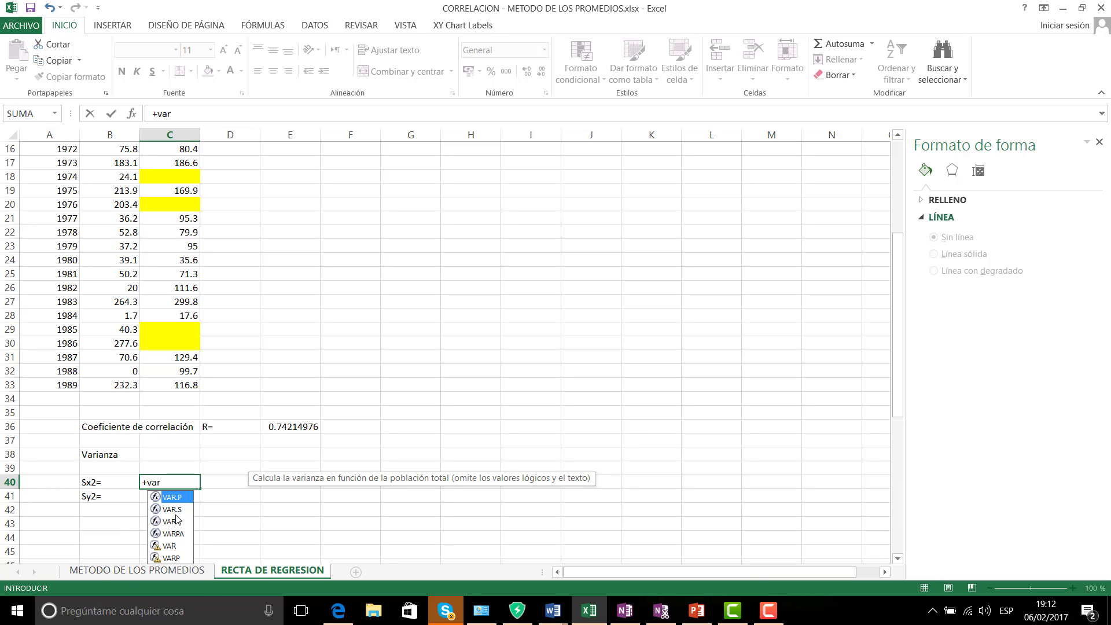
{"action": "left_click", "coordinate": [170, 547]}
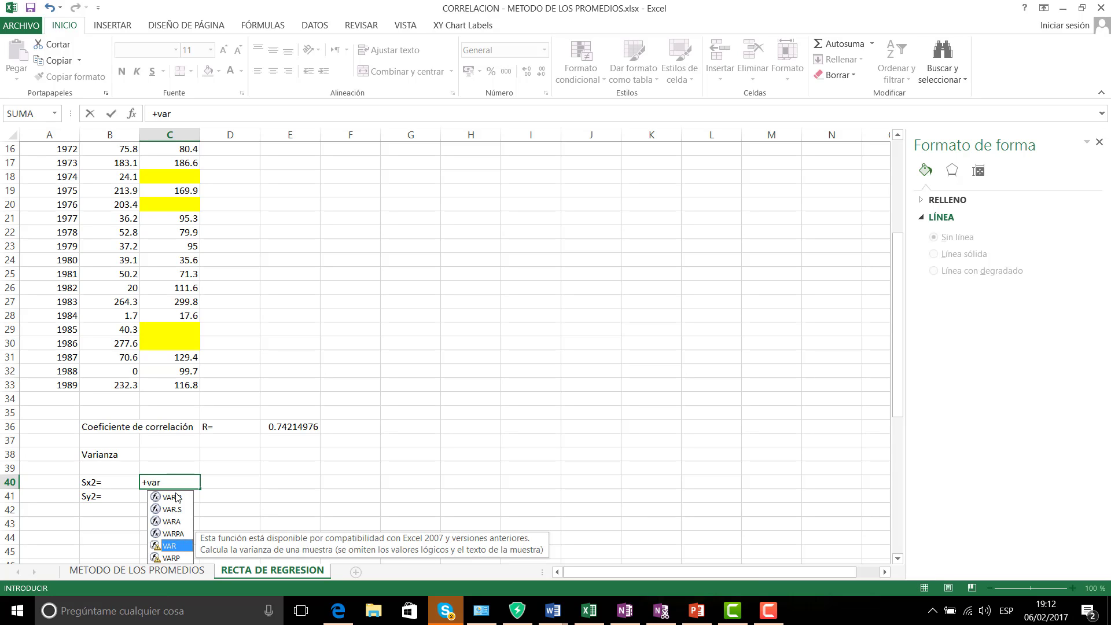
{"action": "double_click", "coordinate": [172, 546]}
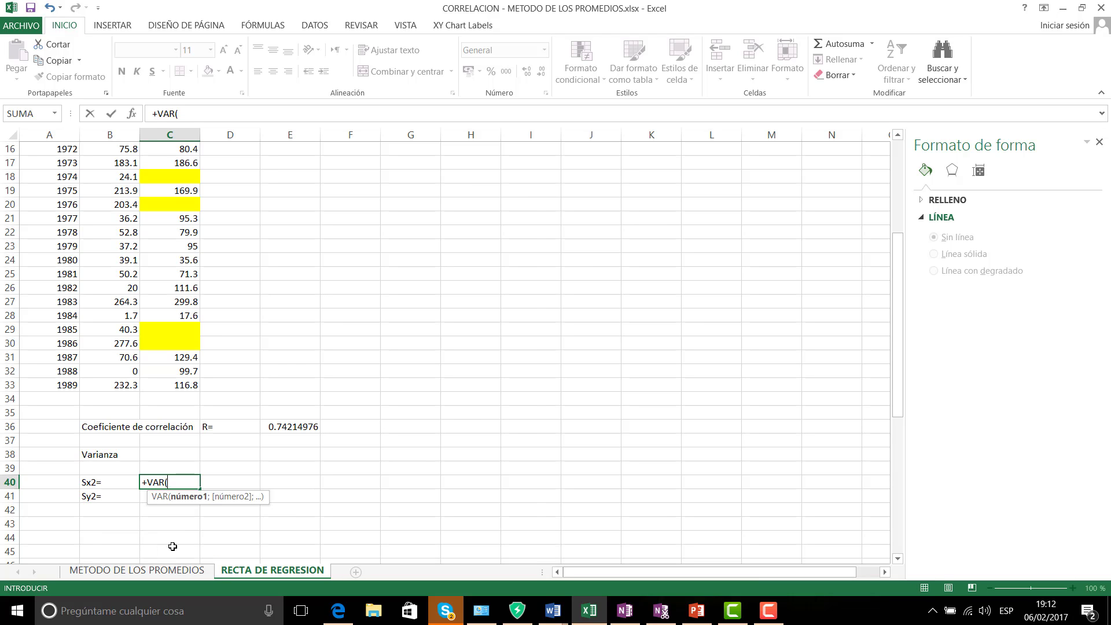
{"action": "scroll", "coordinate": [157, 457], "scroll_direction": "up", "scroll_amount": 2}
{"action": "scroll", "coordinate": [154, 405], "scroll_direction": "up", "scroll_amount": 2}
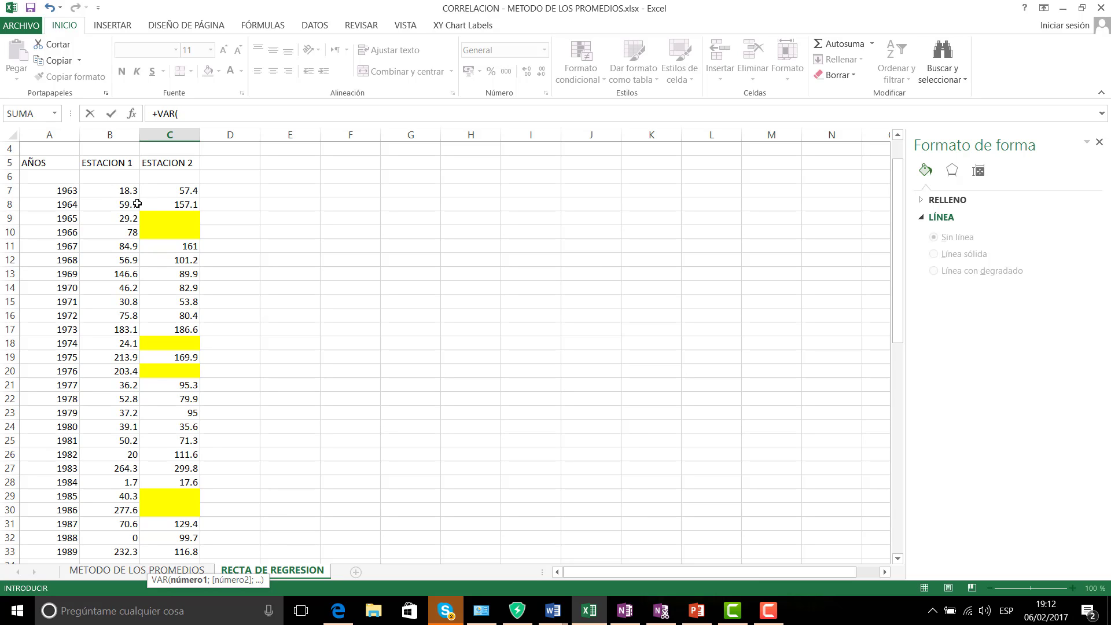
{"action": "scroll", "coordinate": [138, 203], "scroll_direction": "down", "scroll_amount": 3}
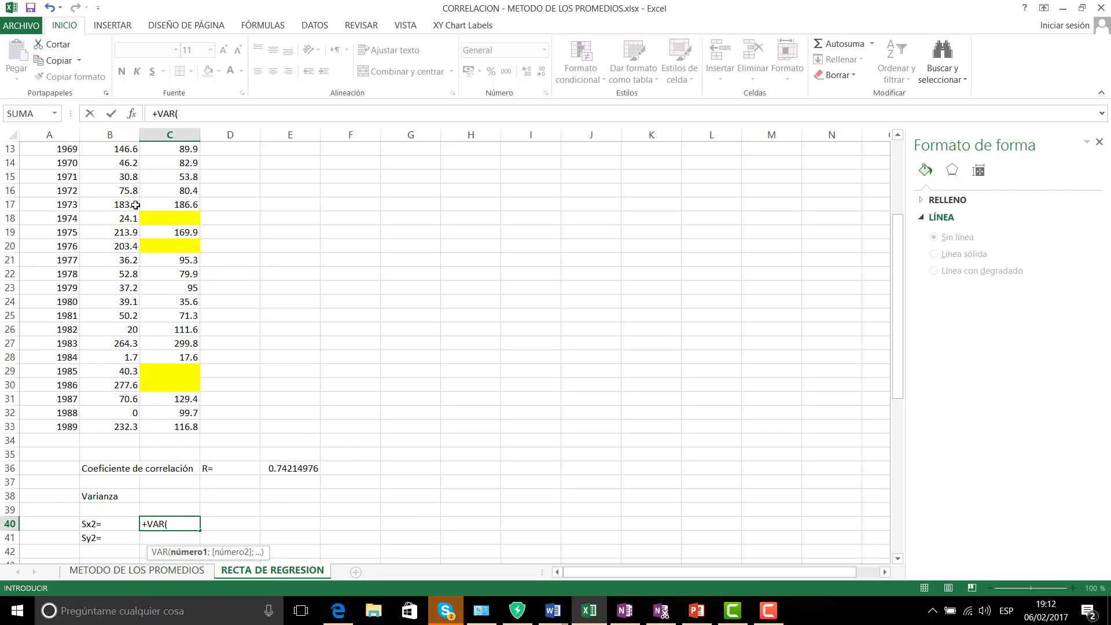
{"action": "scroll", "coordinate": [136, 205], "scroll_direction": "up", "scroll_amount": 3}
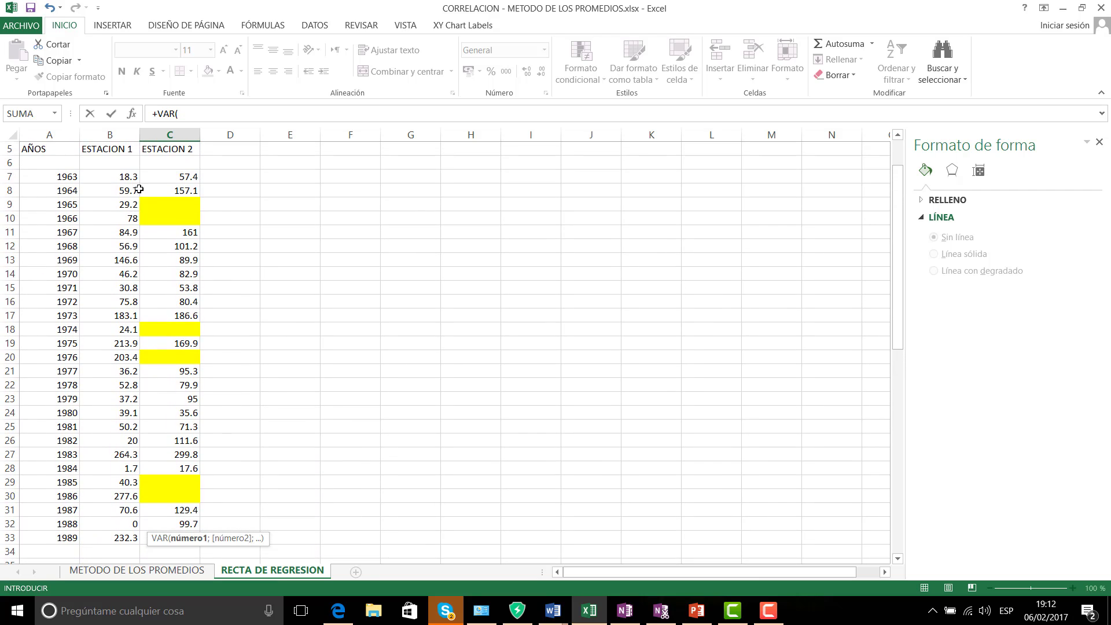
{"action": "left_click_drag", "start_coordinate": [130, 182], "coordinate": [163, 536]}
{"action": "left_click_drag", "start_coordinate": [271, 537], "coordinate": [281, 536]}
{"action": "scroll", "coordinate": [322, 528], "scroll_direction": "down", "scroll_amount": 7}
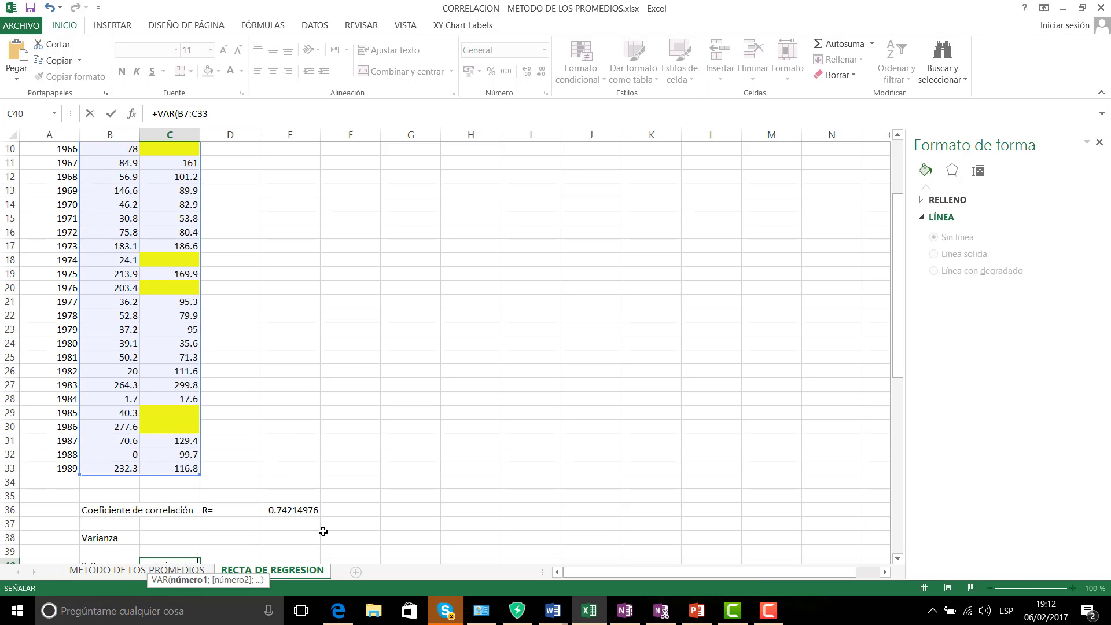
{"action": "scroll", "coordinate": [328, 517], "scroll_direction": "down", "scroll_amount": 1}
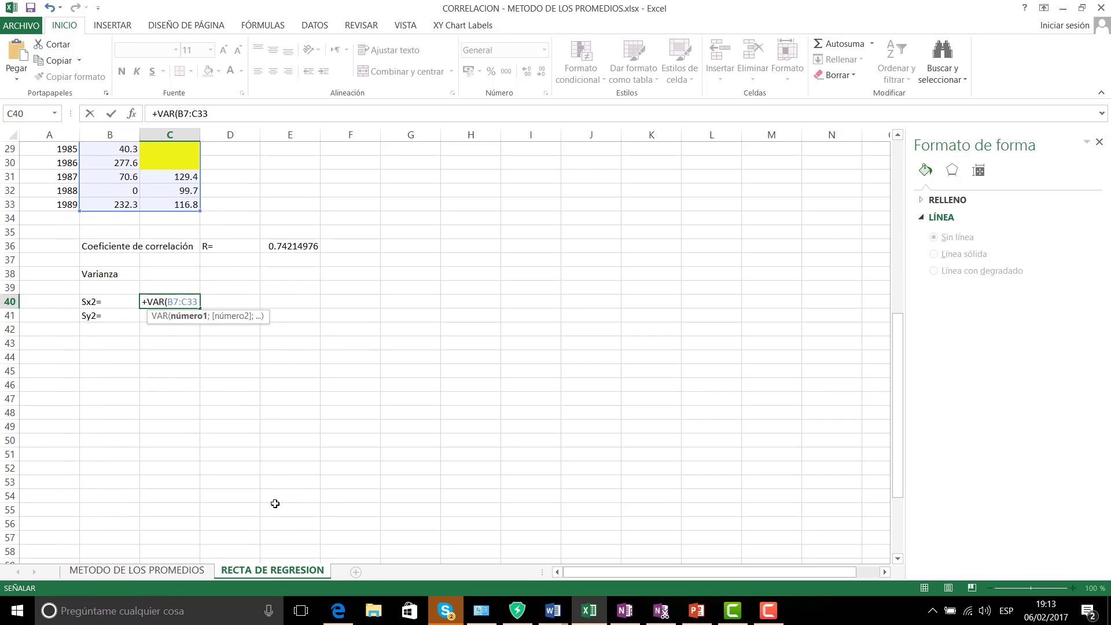
{"action": "type", "text": "+"}
{"action": "left_click", "coordinate": [90, 372]}
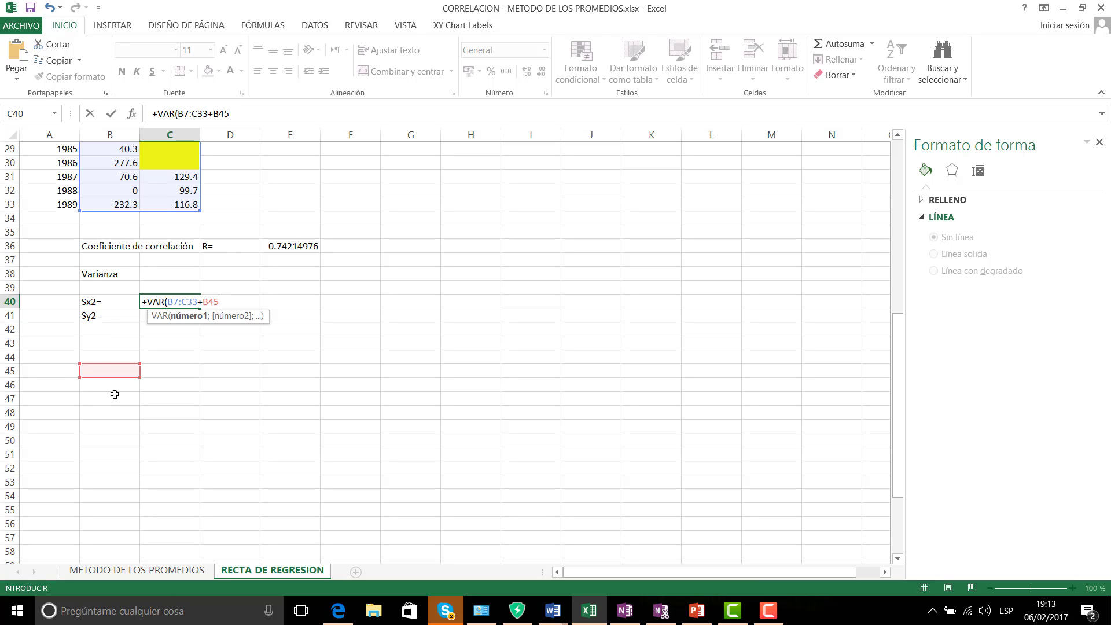
{"action": "left_click", "coordinate": [116, 412]}
- Clear the Varianza heading, the Sx2 and Sy2 labels and the variance formula below the correlation coefficient
{"action": "scroll", "coordinate": [119, 341], "scroll_direction": "up", "scroll_amount": 6}
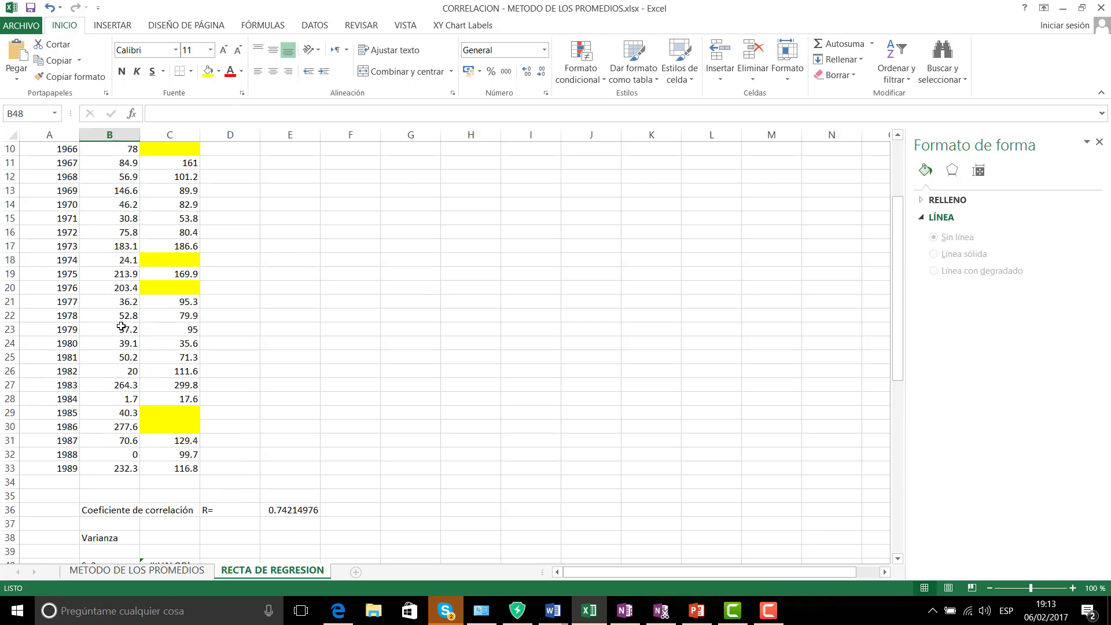
{"action": "scroll", "coordinate": [205, 460], "scroll_direction": "down", "scroll_amount": 3}
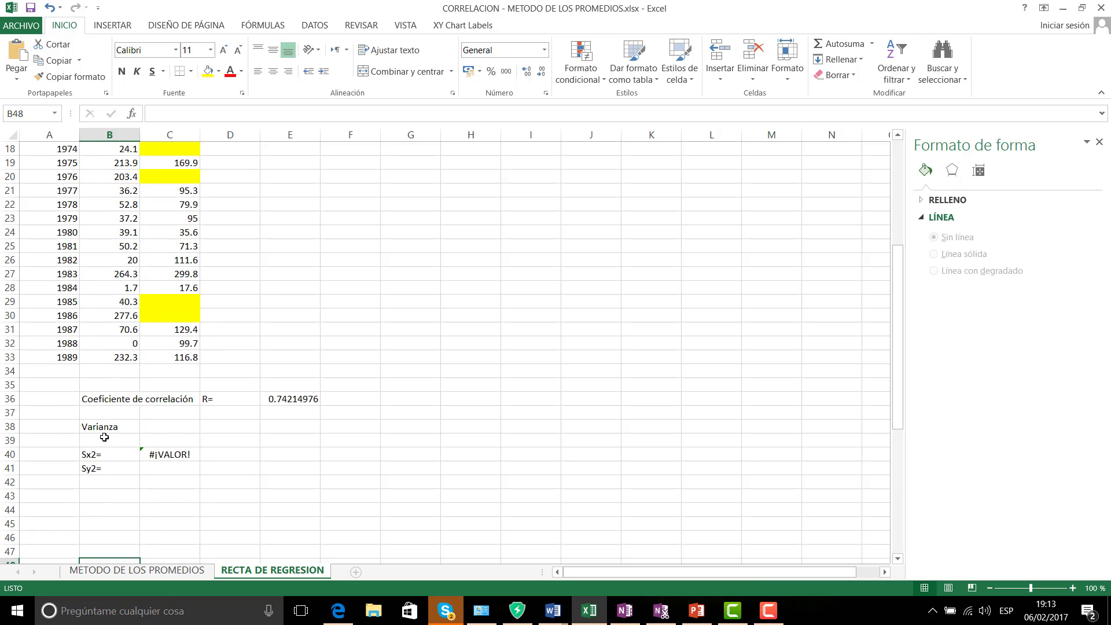
{"action": "left_click_drag", "start_coordinate": [89, 427], "coordinate": [160, 479]}
{"action": "key", "text": "Delete"}
{"action": "left_click", "coordinate": [151, 495]}
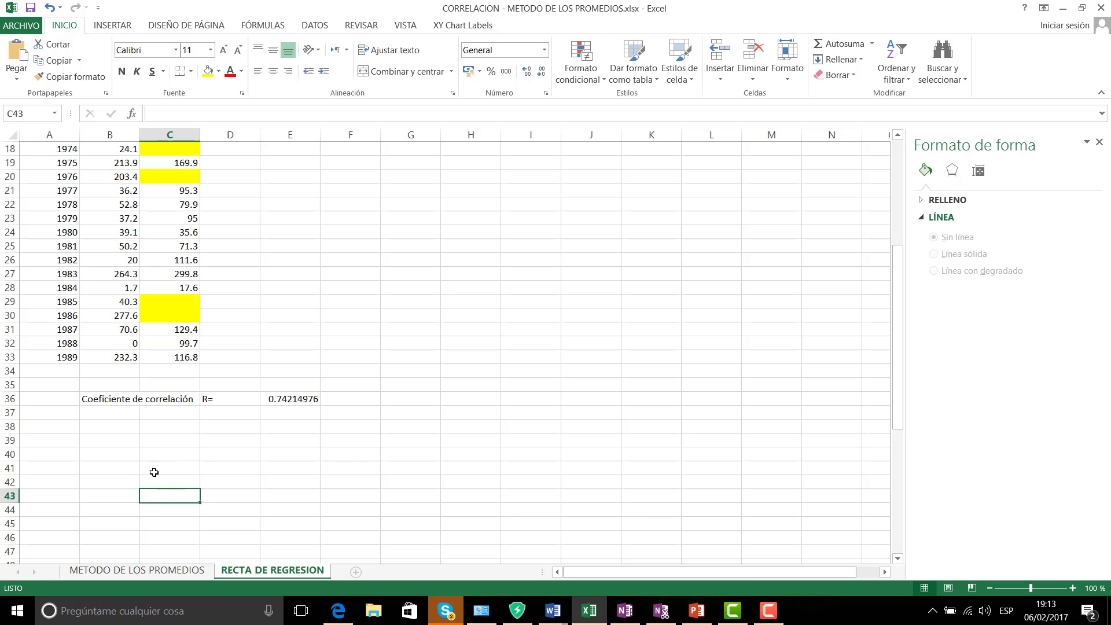
- Copy both stations' data from B7:C33 and paste it at B40, below the correlation coefficient
{"action": "scroll", "coordinate": [168, 405], "scroll_direction": "up", "scroll_amount": 5}
{"action": "scroll", "coordinate": [176, 387], "scroll_direction": "up", "scroll_amount": 1}
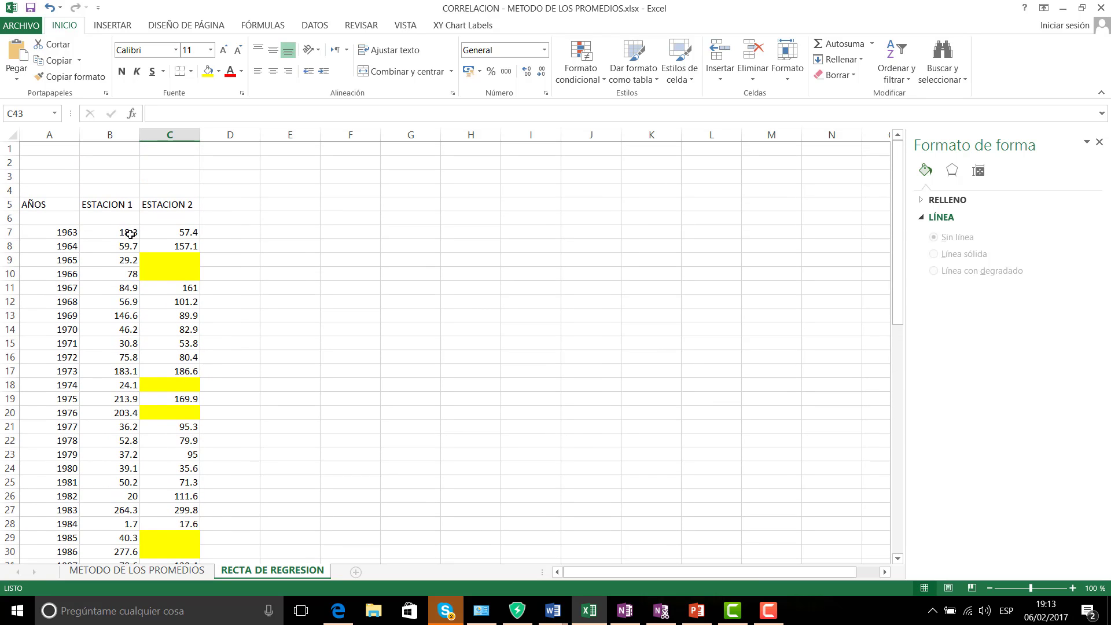
{"action": "left_click_drag", "start_coordinate": [131, 232], "coordinate": [181, 538]}
{"action": "key", "text": "ctrl+c"}
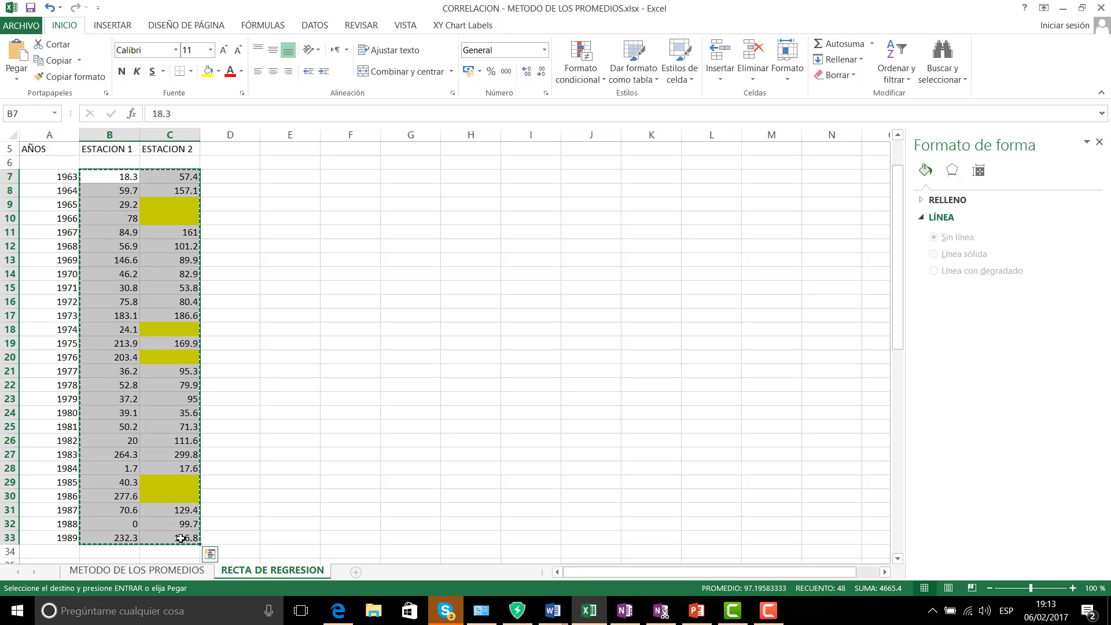
{"action": "scroll", "coordinate": [167, 543], "scroll_direction": "down", "scroll_amount": 5}
{"action": "left_click", "coordinate": [102, 441]}
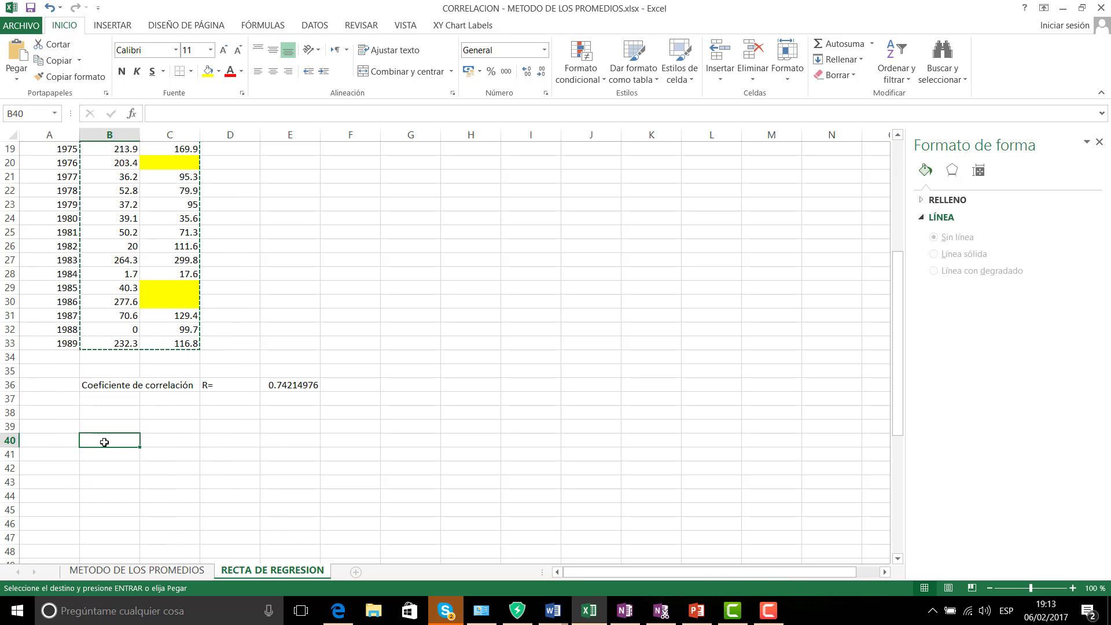
{"action": "key", "text": "ctrl+v"}
- Delete rows 42 and 43 of the copied data, where station 2 has no values
{"action": "scroll", "coordinate": [157, 481], "scroll_direction": "down", "scroll_amount": 1}
{"action": "scroll", "coordinate": [159, 489], "scroll_direction": "down", "scroll_amount": 1}
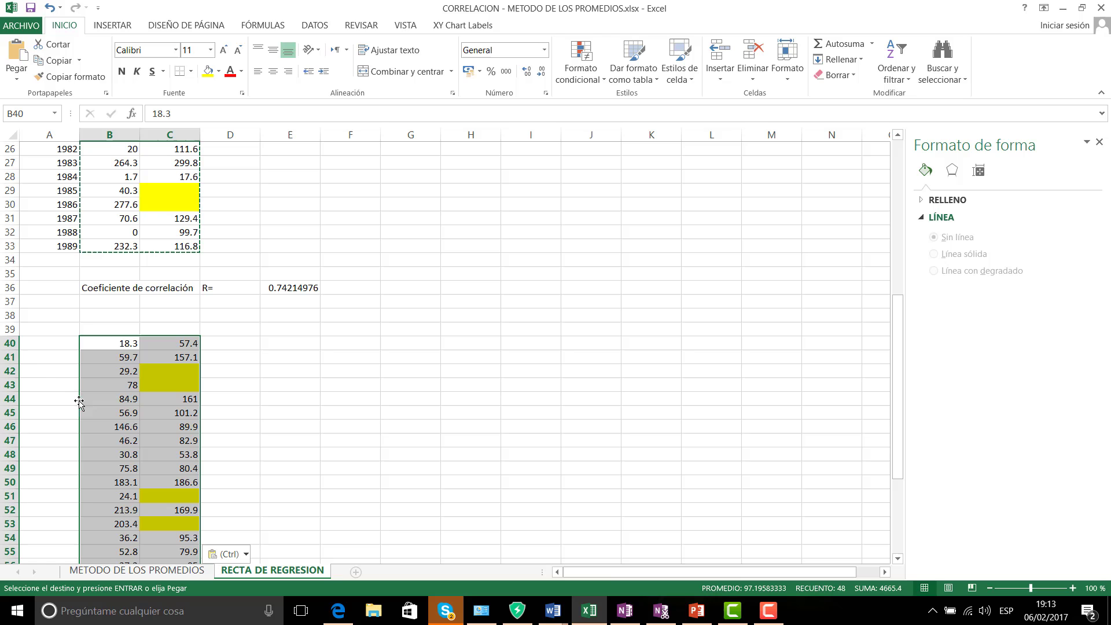
{"action": "left_click_drag", "start_coordinate": [10, 371], "coordinate": [12, 381]}
{"action": "right_click", "coordinate": [12, 381]}
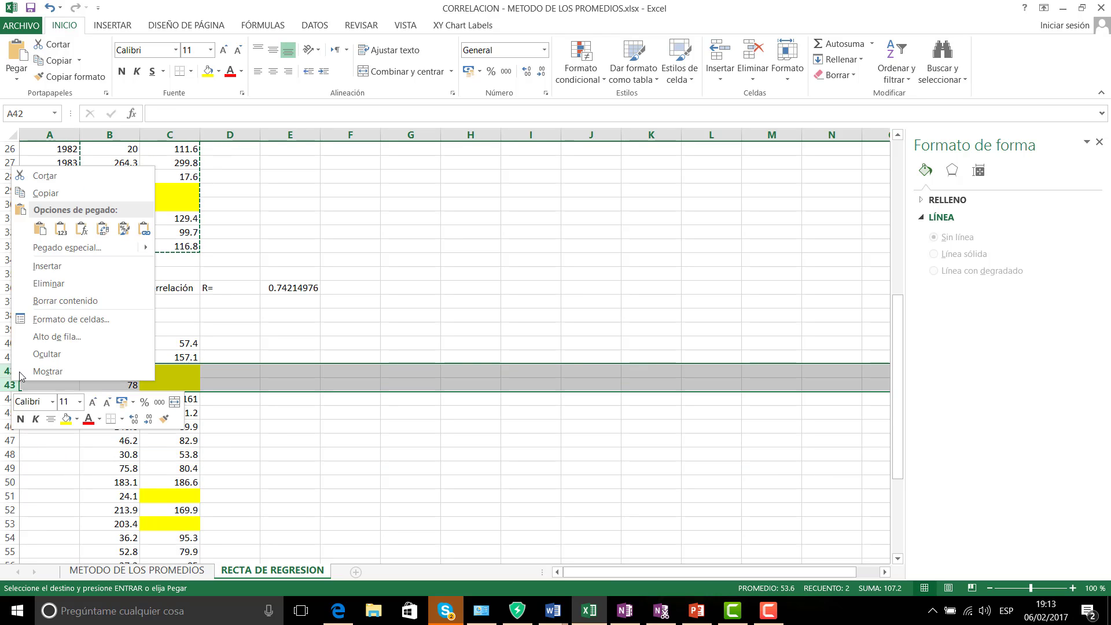
{"action": "left_click", "coordinate": [43, 285]}
- Delete the copied rows with station 1 values 24.1 and 203.4, where station 2 is blank
{"action": "scroll", "coordinate": [70, 362], "scroll_direction": "down", "scroll_amount": 2}
{"action": "scroll", "coordinate": [70, 361], "scroll_direction": "down", "scroll_amount": 1}
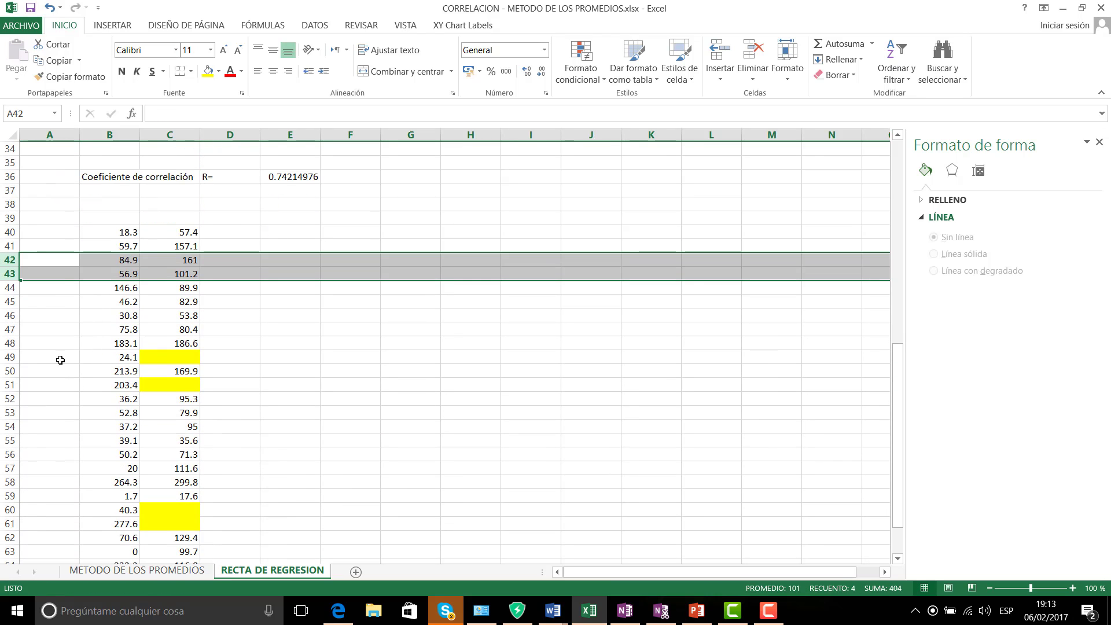
{"action": "left_click", "coordinate": [11, 357]}
{"action": "right_click", "coordinate": [11, 359]}
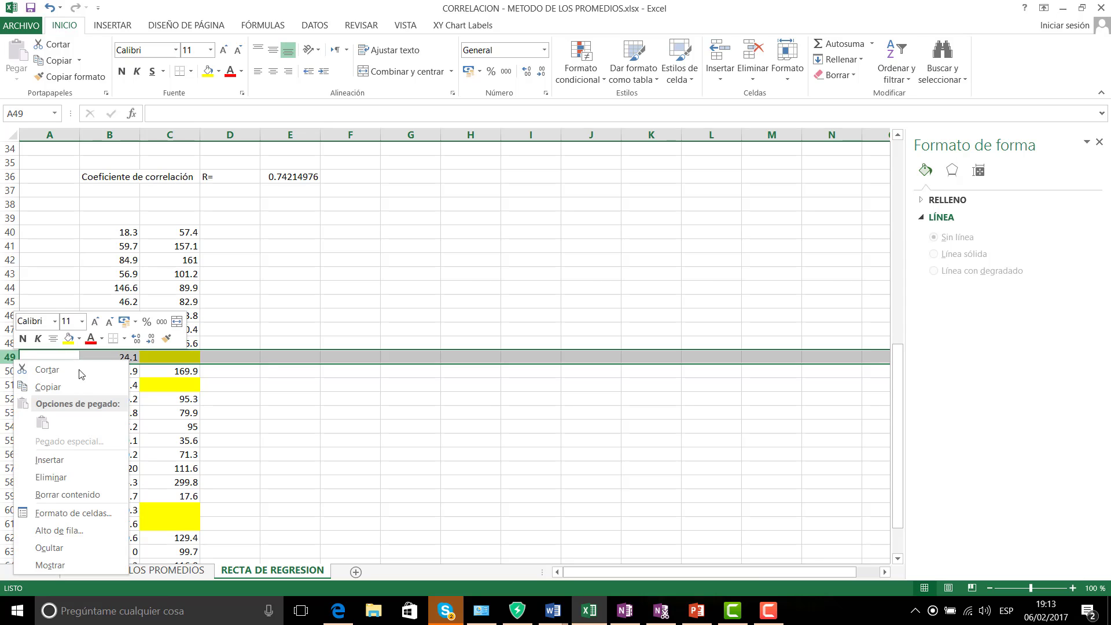
{"action": "left_click", "coordinate": [51, 477]}
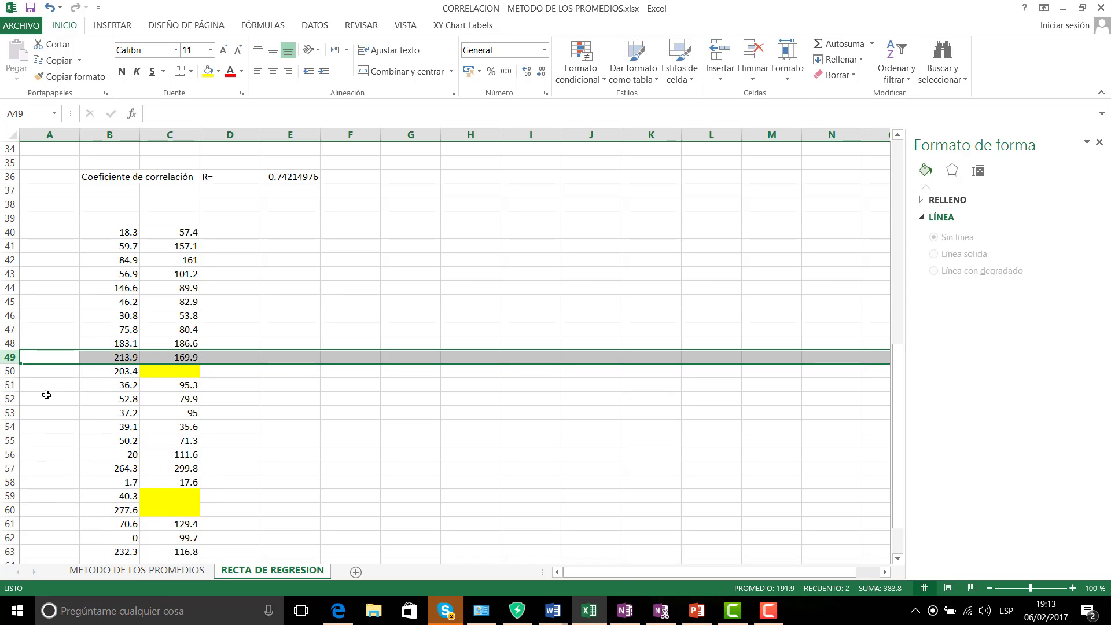
{"action": "right_click", "coordinate": [12, 373]}
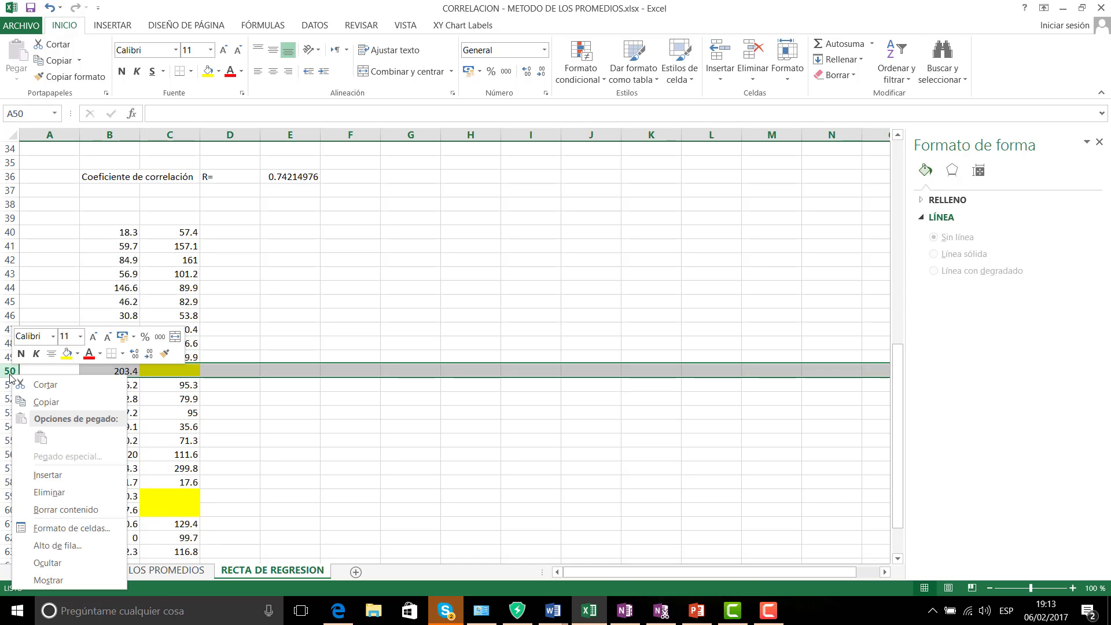
{"action": "left_click", "coordinate": [50, 498]}
{"action": "scroll", "coordinate": [52, 464], "scroll_direction": "down", "scroll_amount": 3}
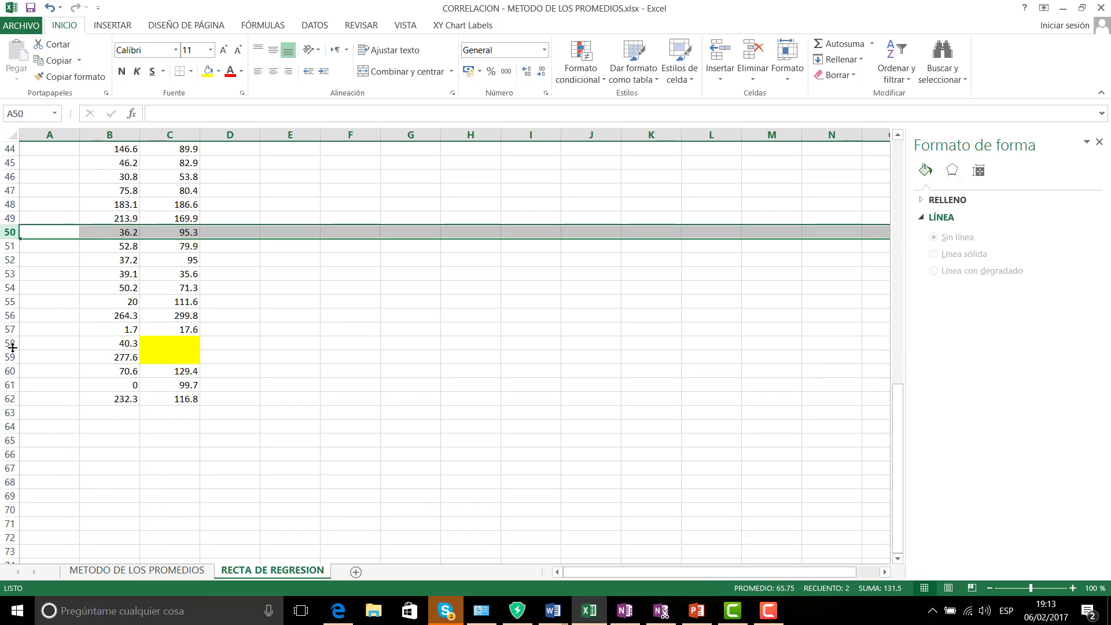
- Delete rows 58 and 59 of the copied data, where station 2 has no values
{"action": "left_click_drag", "start_coordinate": [13, 347], "coordinate": [14, 359]}
{"action": "right_click", "coordinate": [15, 360]}
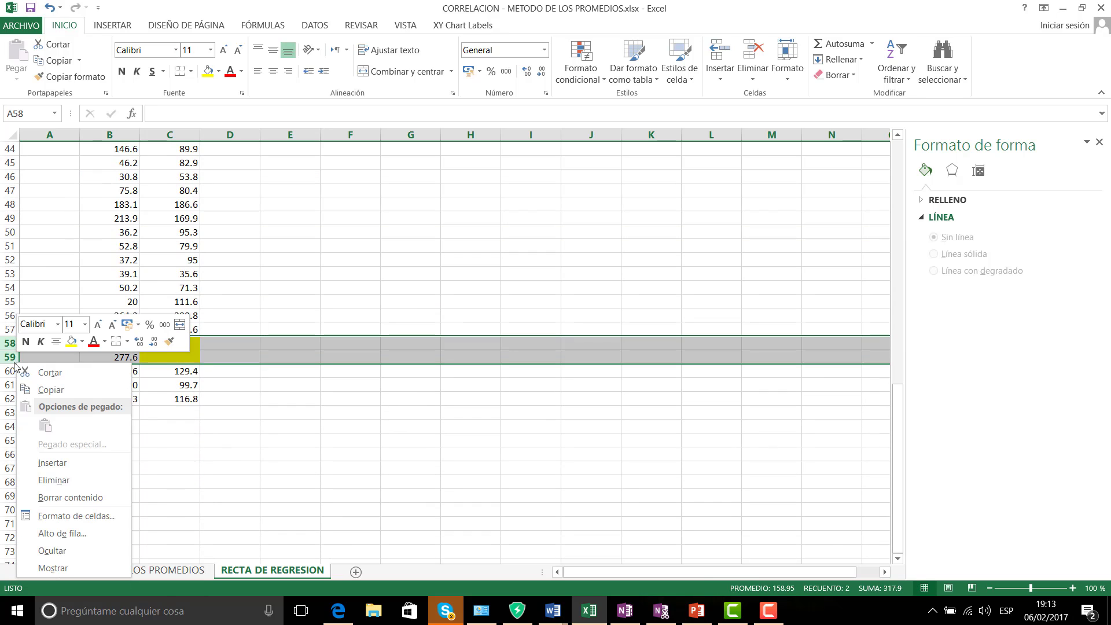
{"action": "left_click", "coordinate": [58, 481]}
{"action": "left_click", "coordinate": [68, 469]}
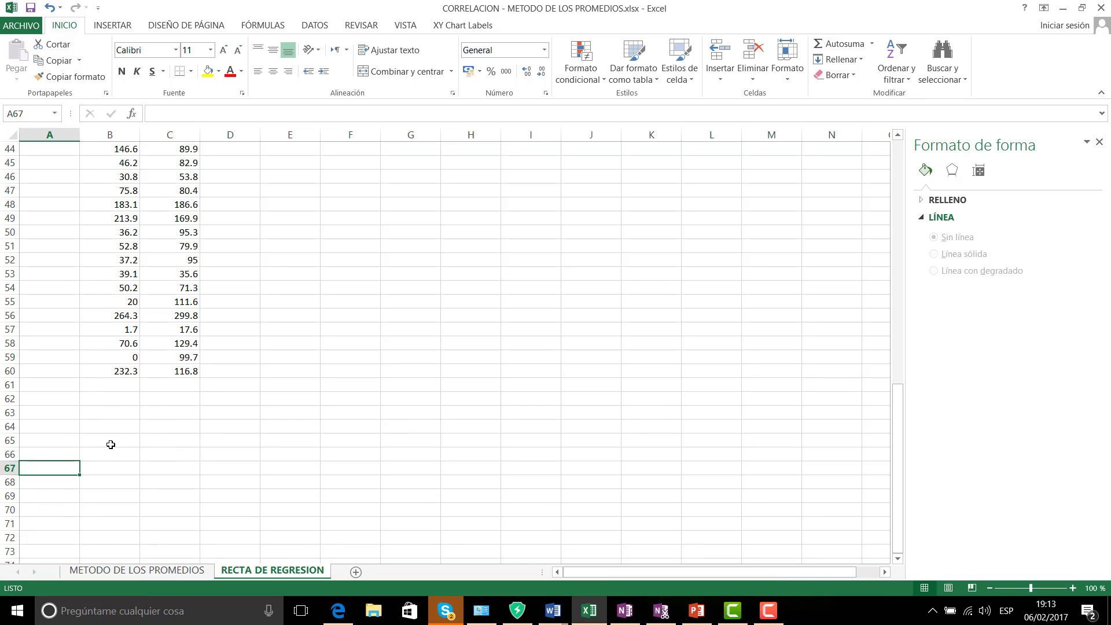
- Label B64 "Sx2=" and calculate the variance of the copied station 1 data in C64 with VAR over B40:B60
{"action": "scroll", "coordinate": [111, 444], "scroll_direction": "up", "scroll_amount": 1}
{"action": "scroll", "coordinate": [111, 445], "scroll_direction": "down", "scroll_amount": 1}
{"action": "scroll", "coordinate": [110, 445], "scroll_direction": "up", "scroll_amount": 1}
{"action": "scroll", "coordinate": [110, 445], "scroll_direction": "down", "scroll_amount": 1}
{"action": "left_click", "coordinate": [111, 427]}
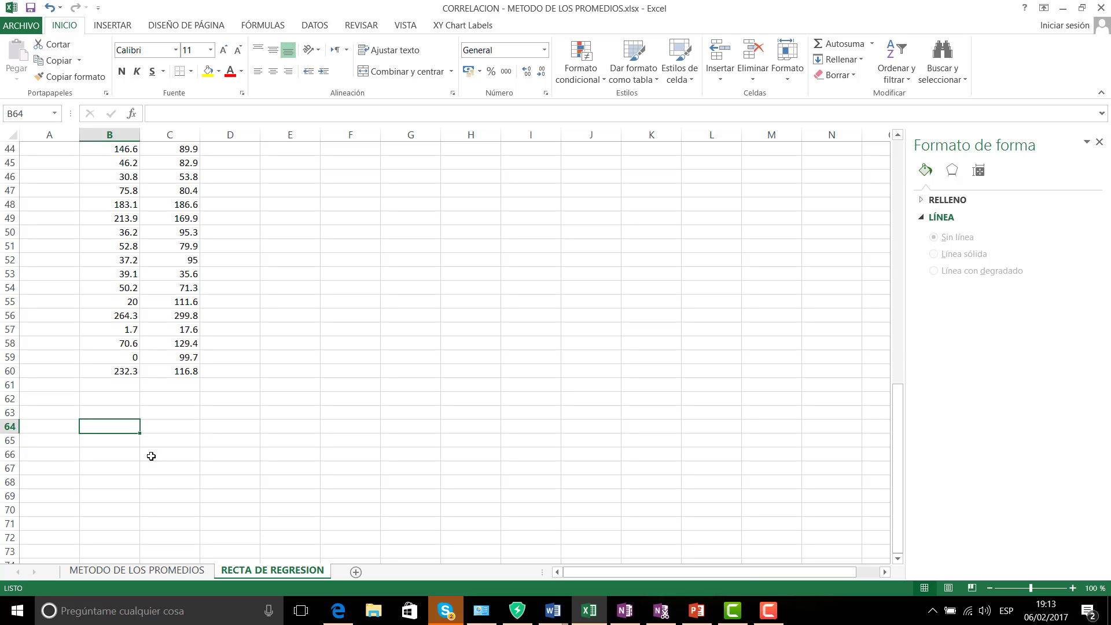
{"action": "type", "text": "S"}
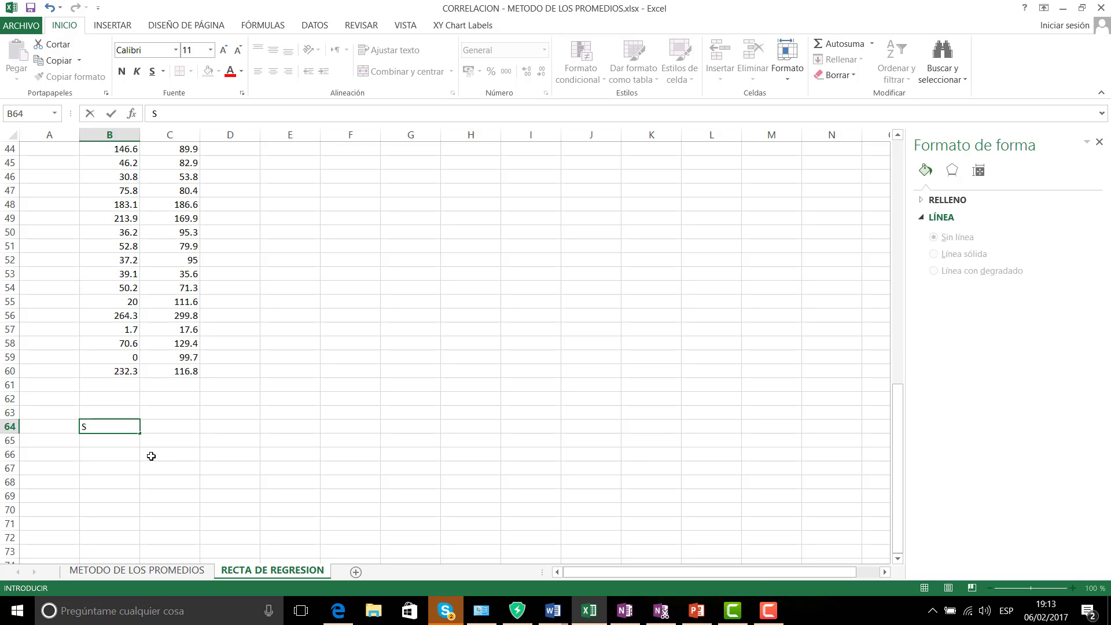
{"action": "type", "text": "x2="}
{"action": "left_click", "coordinate": [177, 432]}
{"action": "type", "text": "+var"}
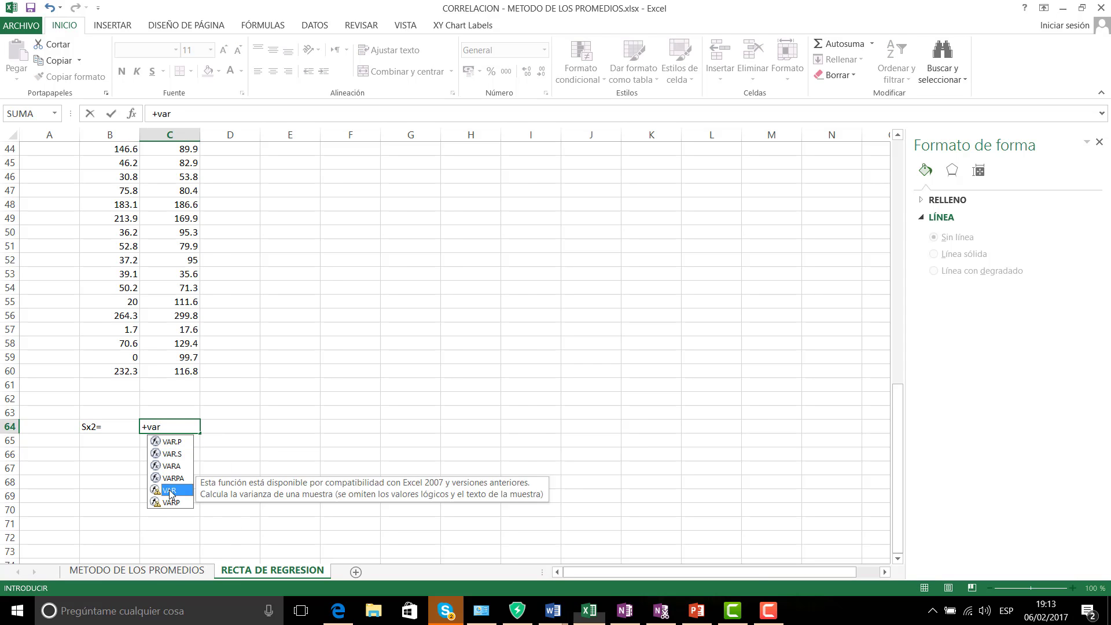
{"action": "double_click", "coordinate": [169, 491]}
{"action": "scroll", "coordinate": [128, 405], "scroll_direction": "up", "scroll_amount": 3}
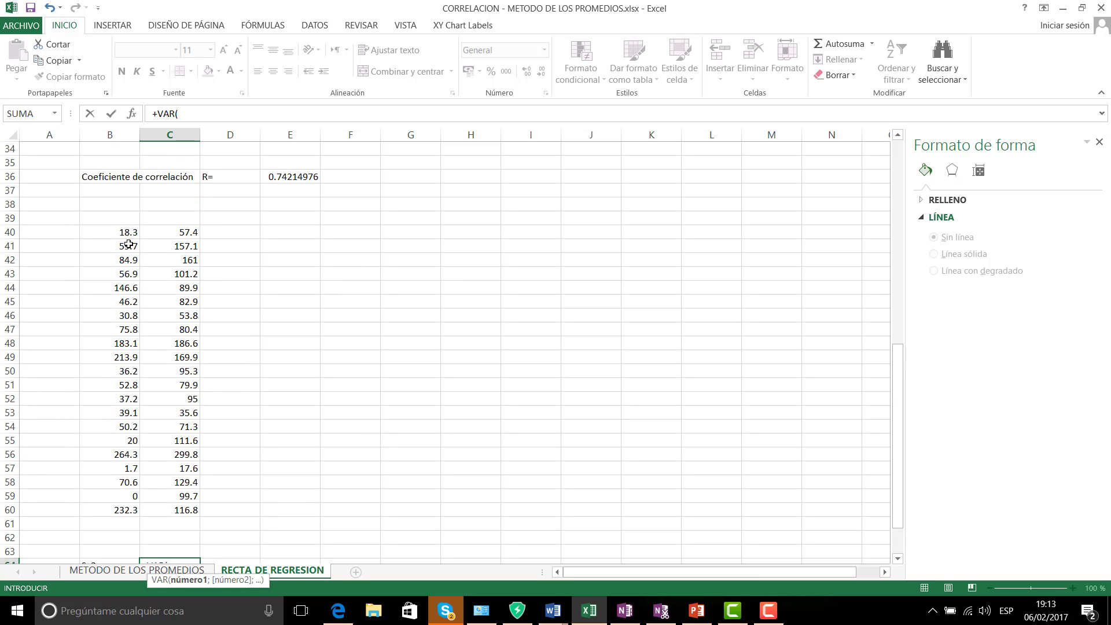
{"action": "left_click_drag", "start_coordinate": [128, 236], "coordinate": [124, 509]}
{"action": "key", "text": "Return"}
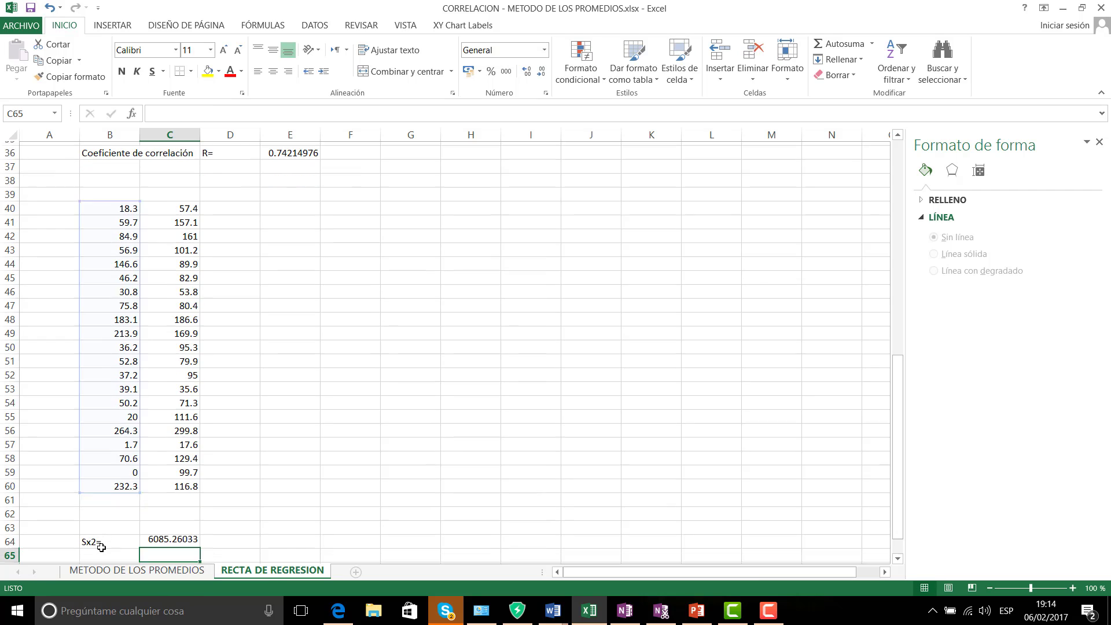
- Label B65 "Sy2=" and calculate the variance of the copied station 2 data in C65 with VAR over C40:C60
{"action": "scroll", "coordinate": [124, 555], "scroll_direction": "down", "scroll_amount": 2}
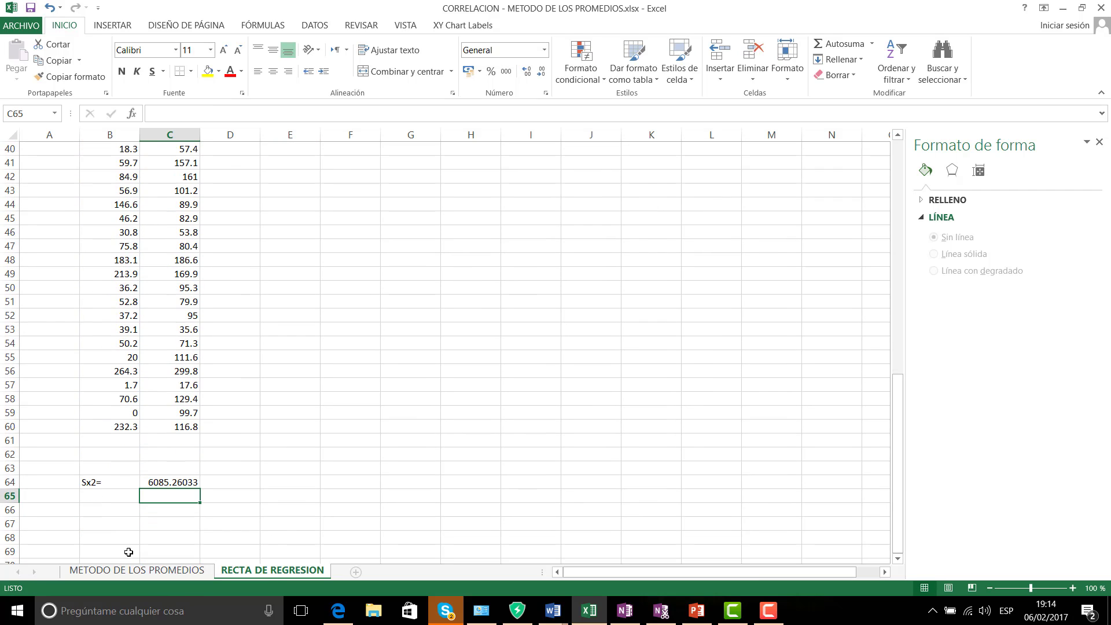
{"action": "left_click", "coordinate": [89, 499]}
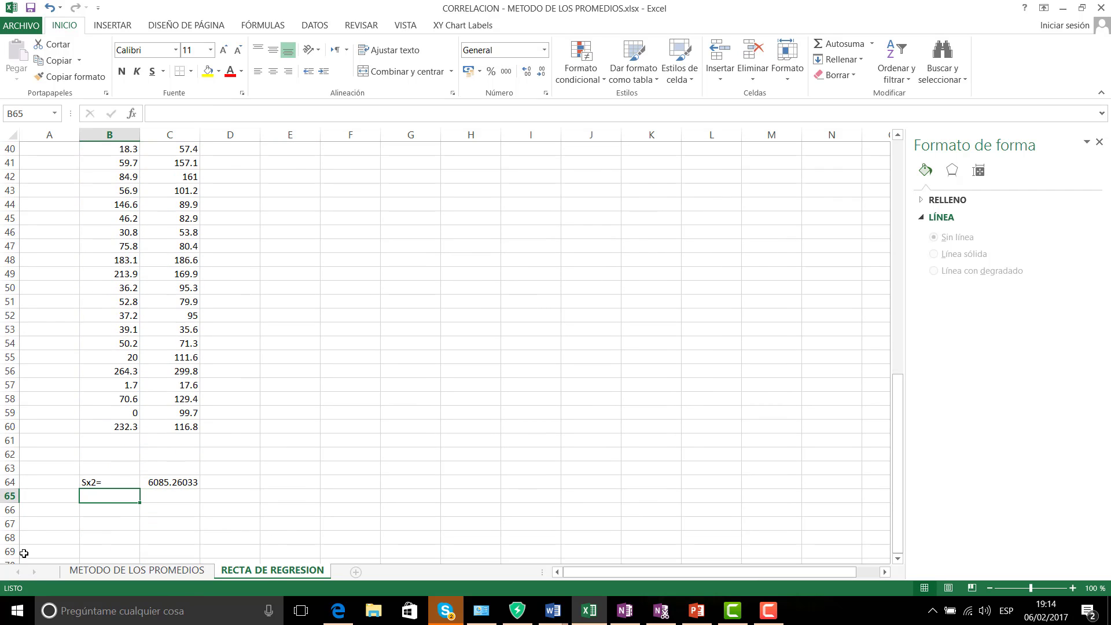
{"action": "type", "text": "S"}
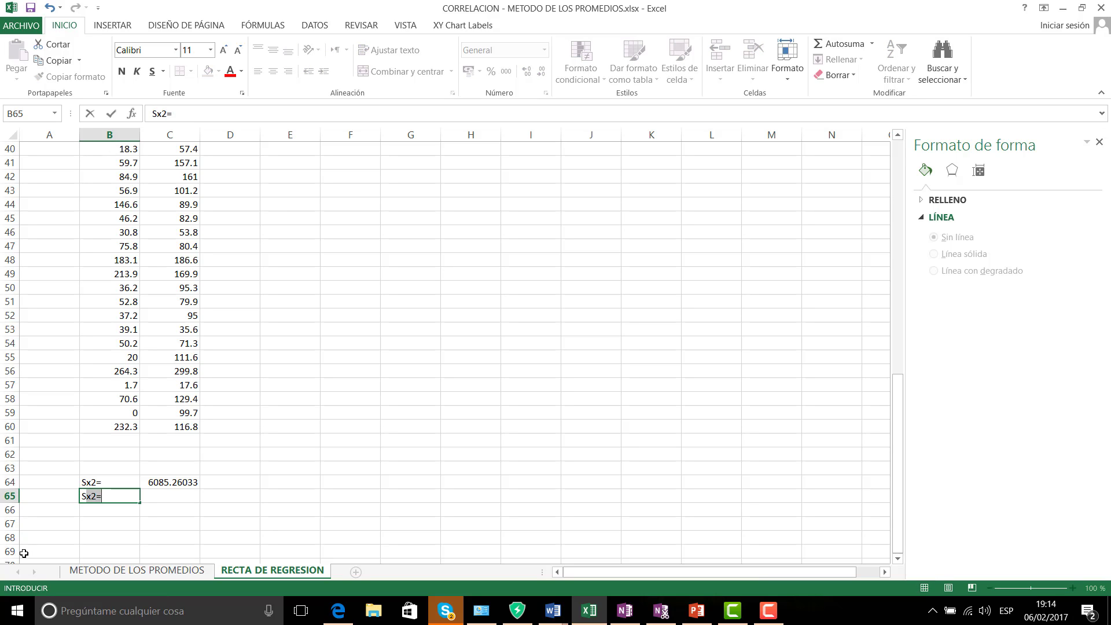
{"action": "type", "text": "y2="}
{"action": "key", "text": "Tab"}
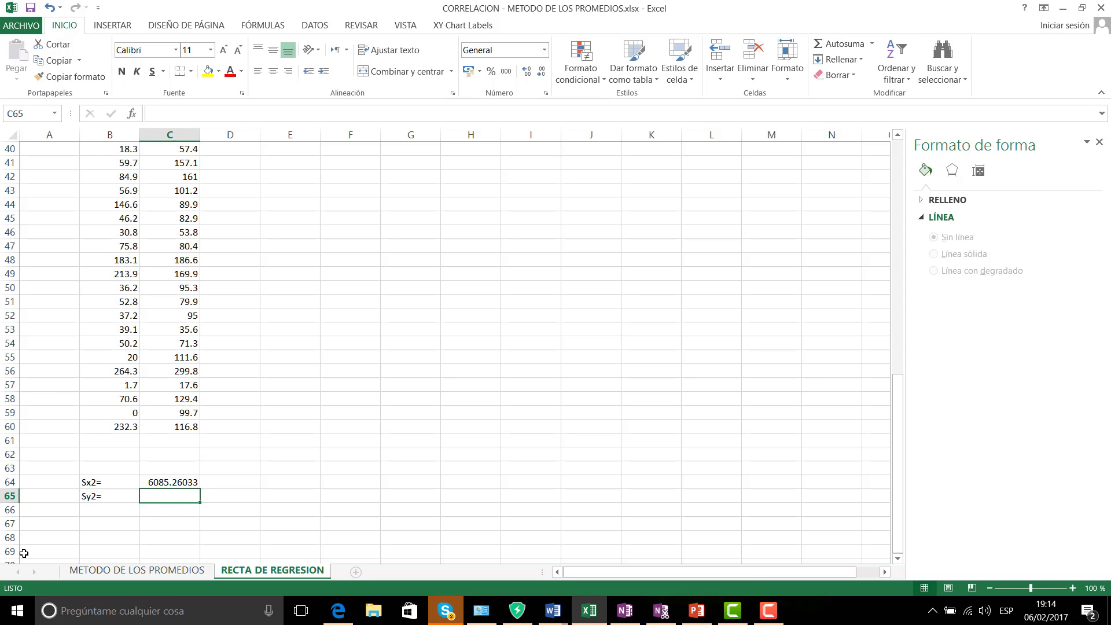
{"action": "type", "text": "+var"}
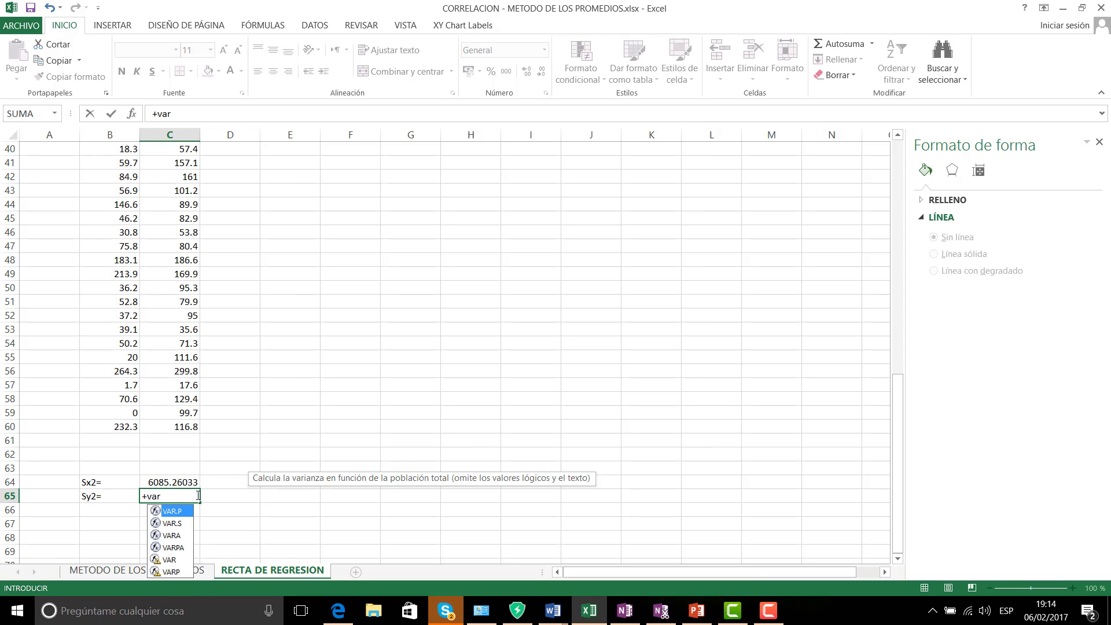
{"action": "double_click", "coordinate": [175, 560]}
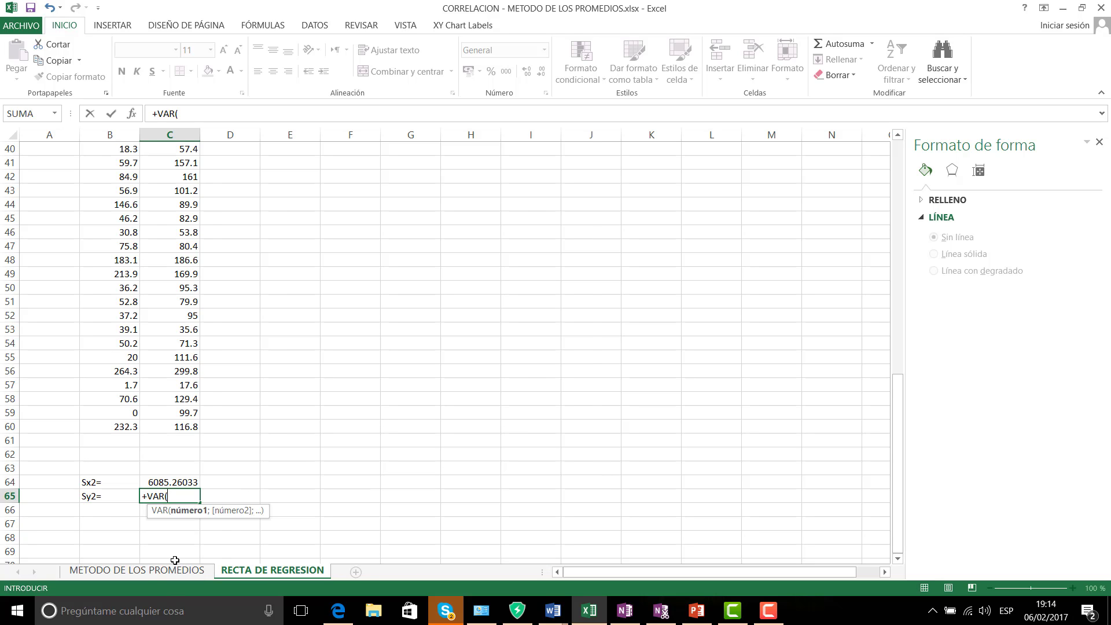
{"action": "scroll", "coordinate": [174, 560], "scroll_direction": "up", "scroll_amount": 2}
{"action": "left_click", "coordinate": [179, 220]}
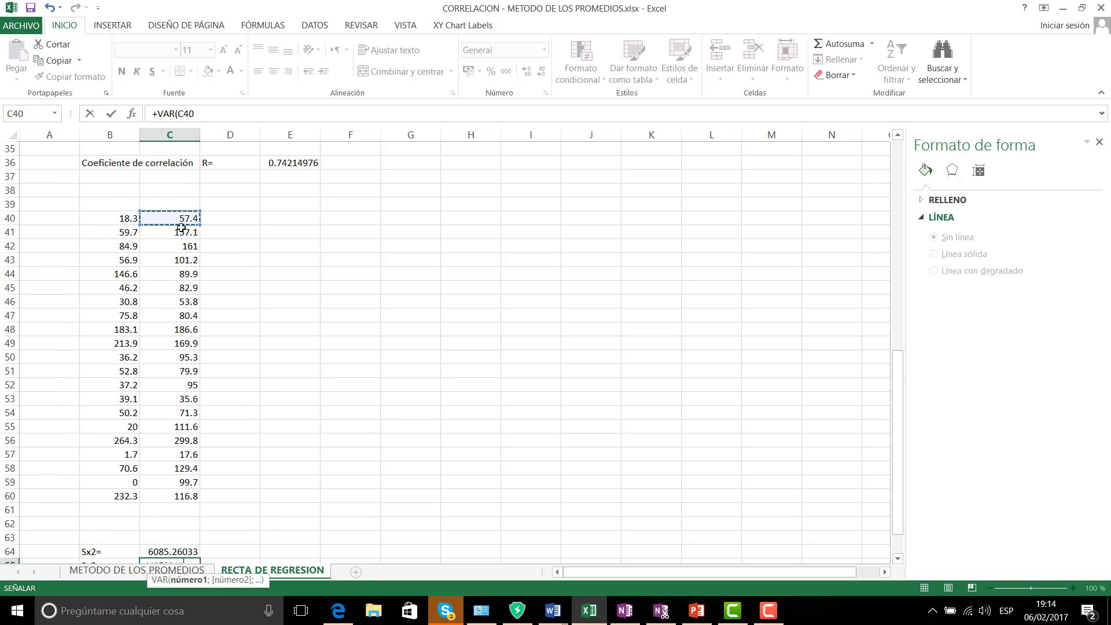
{"action": "left_click_drag", "start_coordinate": [181, 227], "coordinate": [194, 497]}
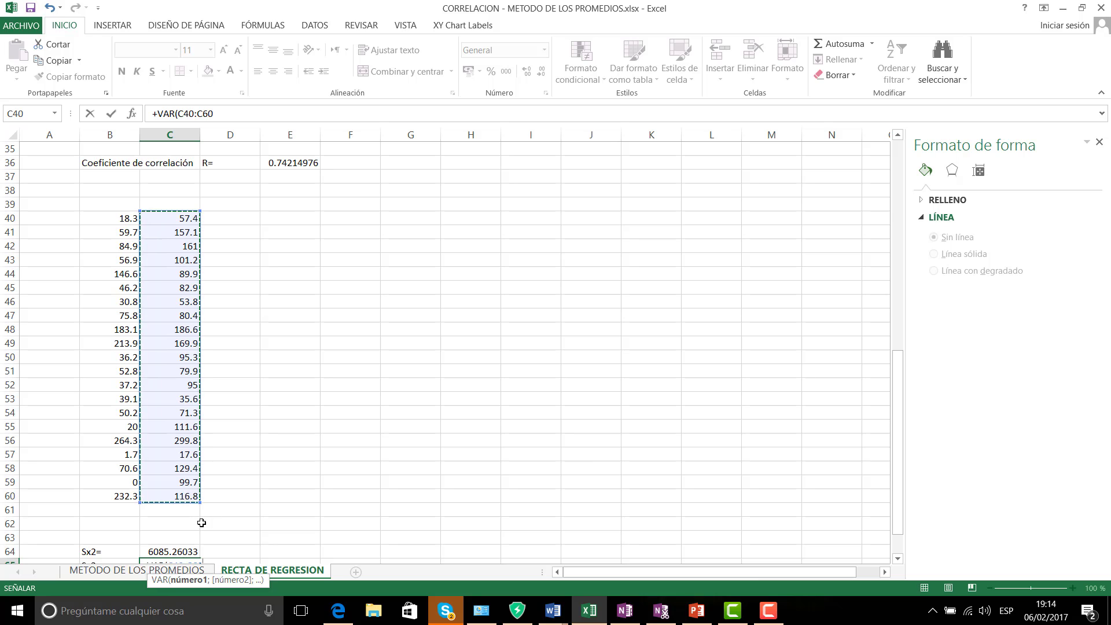
{"action": "key", "text": "Return"}
- Enter the heading VARIANZAS in B63, above the Sx2 and Sy2 labels
{"action": "left_click", "coordinate": [292, 538]}
{"action": "scroll", "coordinate": [282, 538], "scroll_direction": "down", "scroll_amount": 1}
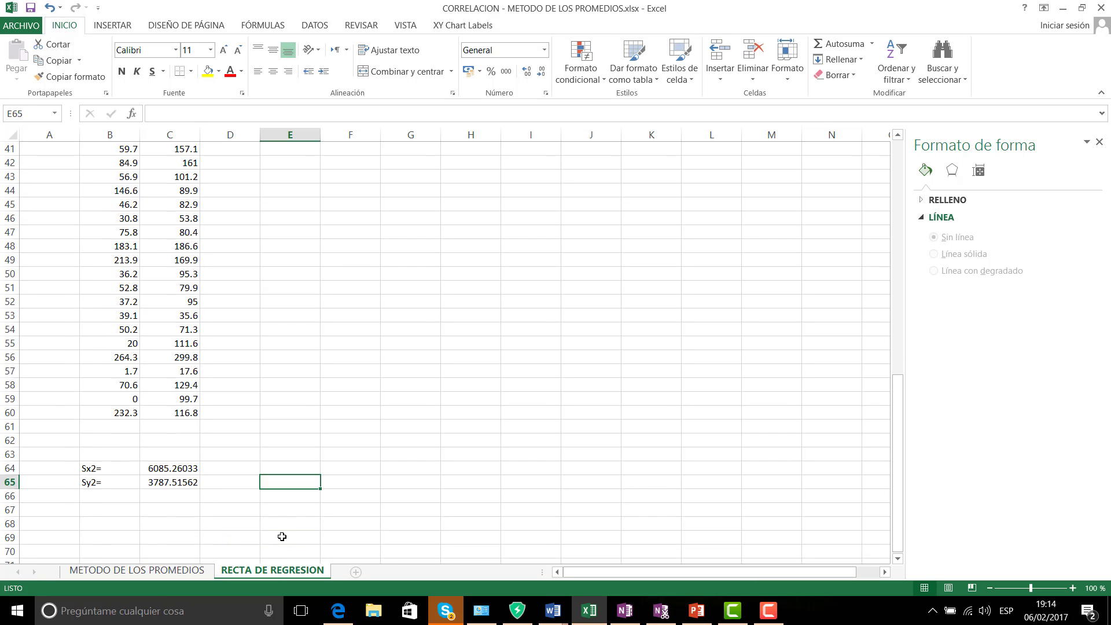
{"action": "scroll", "coordinate": [282, 537], "scroll_direction": "down", "scroll_amount": 1}
{"action": "left_click", "coordinate": [101, 413]}
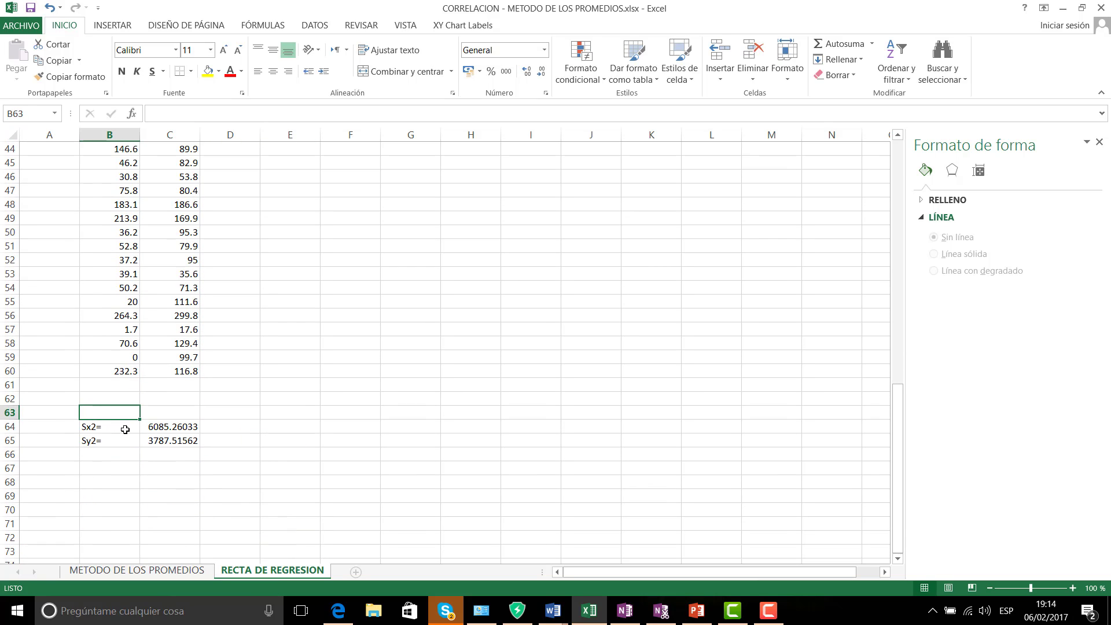
{"action": "type", "text": "VAR"}
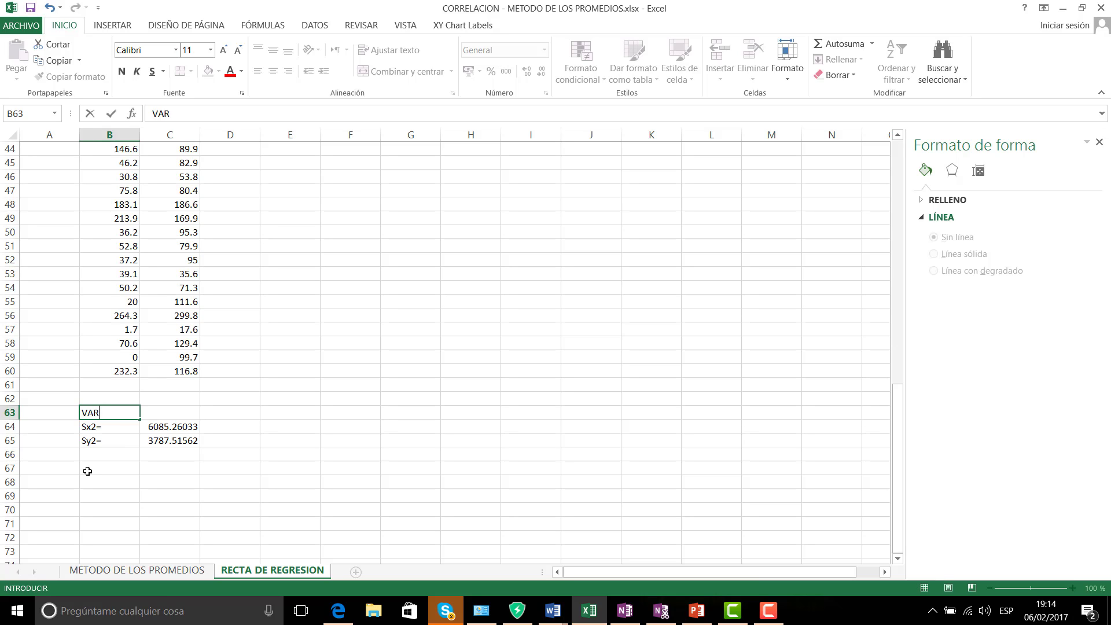
{"action": "type", "text": "IANZAS"}
{"action": "key", "text": "Return"}
- Enter the heading COVARIANZA in B67 and the label "Sxy=" in B69, below the variances
{"action": "key", "text": "Return"}
{"action": "key", "text": "Return"}
{"action": "key", "text": "Return"}
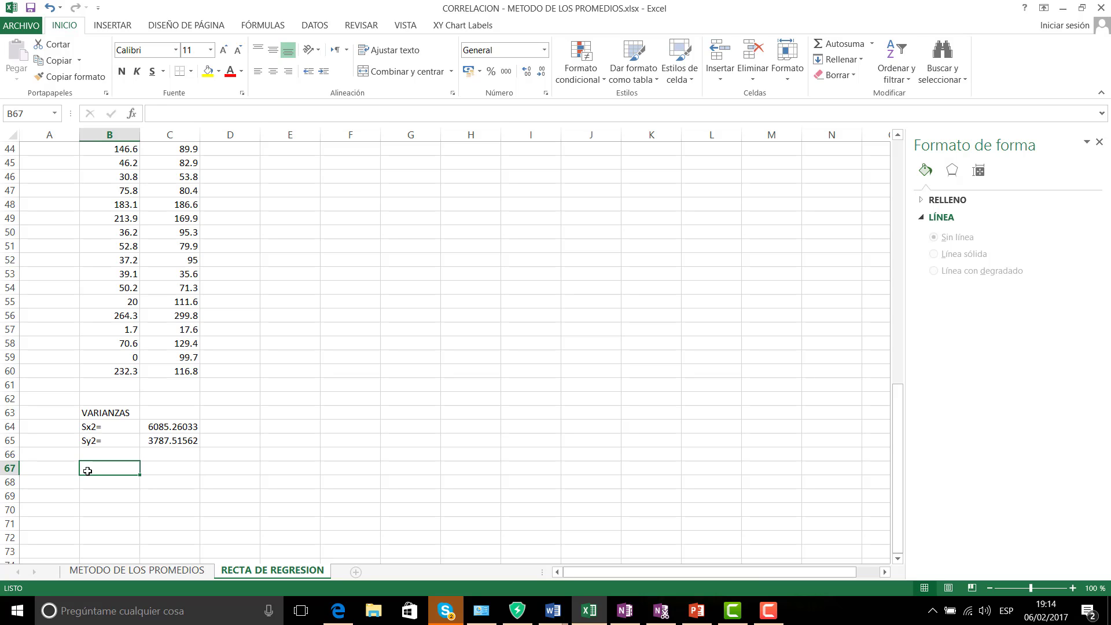
{"action": "type", "text": "COVARIA"}
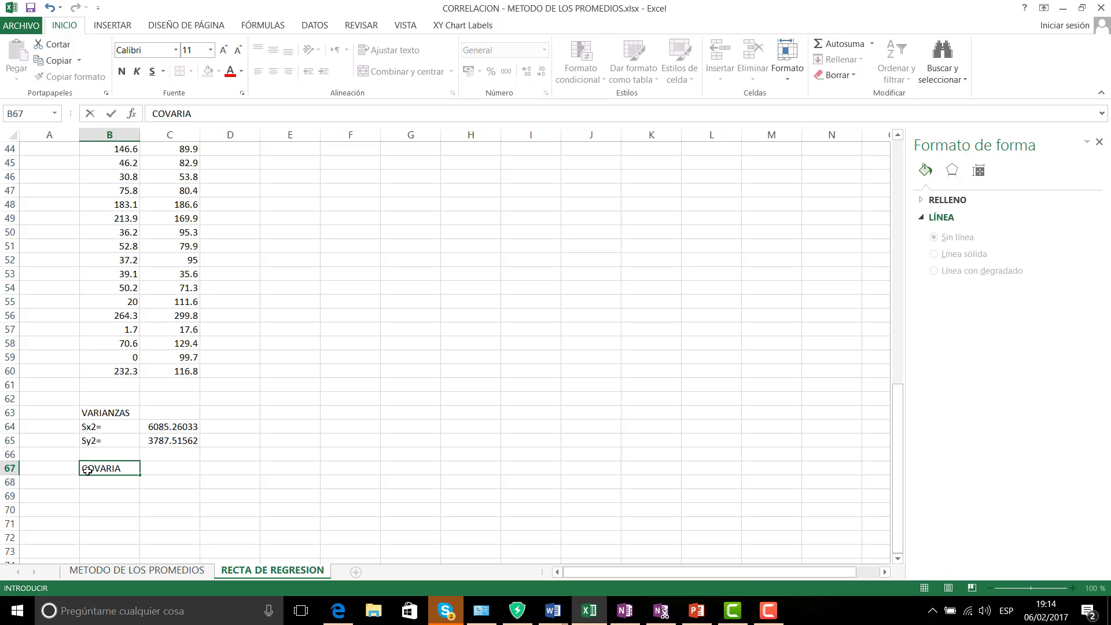
{"action": "type", "text": "NZA"}
{"action": "key", "text": "Return"}
{"action": "key", "text": "Return"}
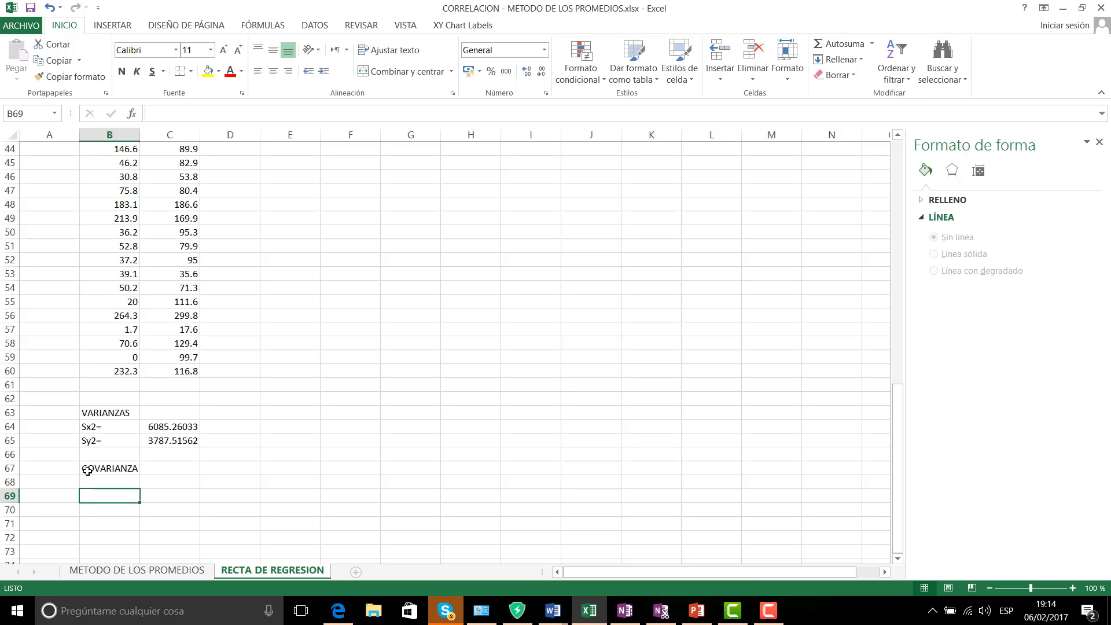
{"action": "type", "text": "s"}
{"action": "key", "text": "BackSpace"}
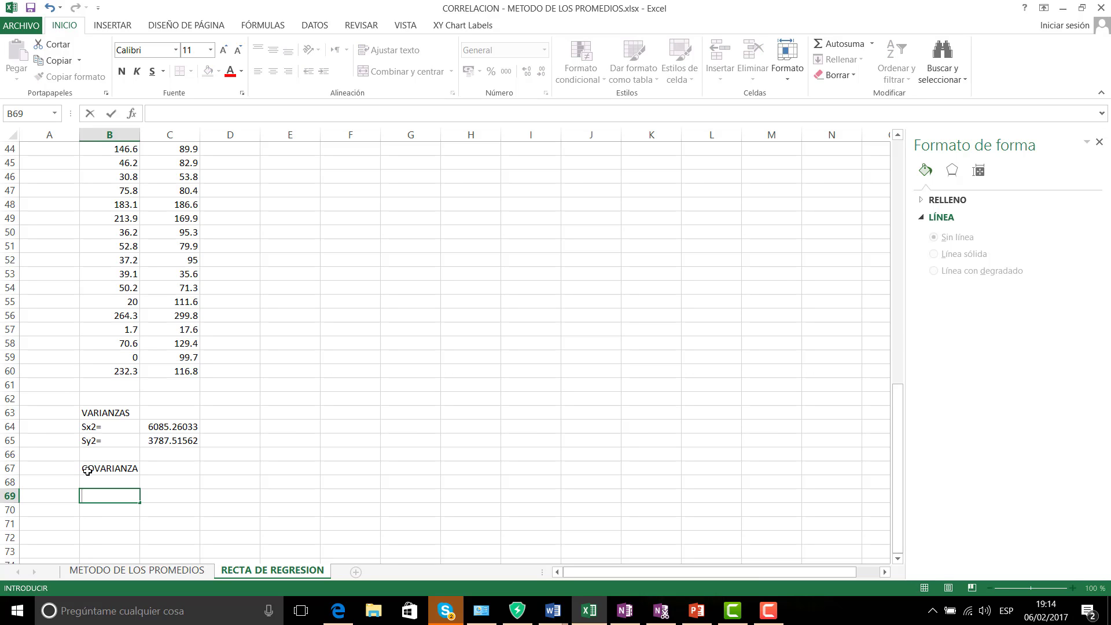
{"action": "type", "text": "xy="}
{"action": "key", "text": "Tab"}
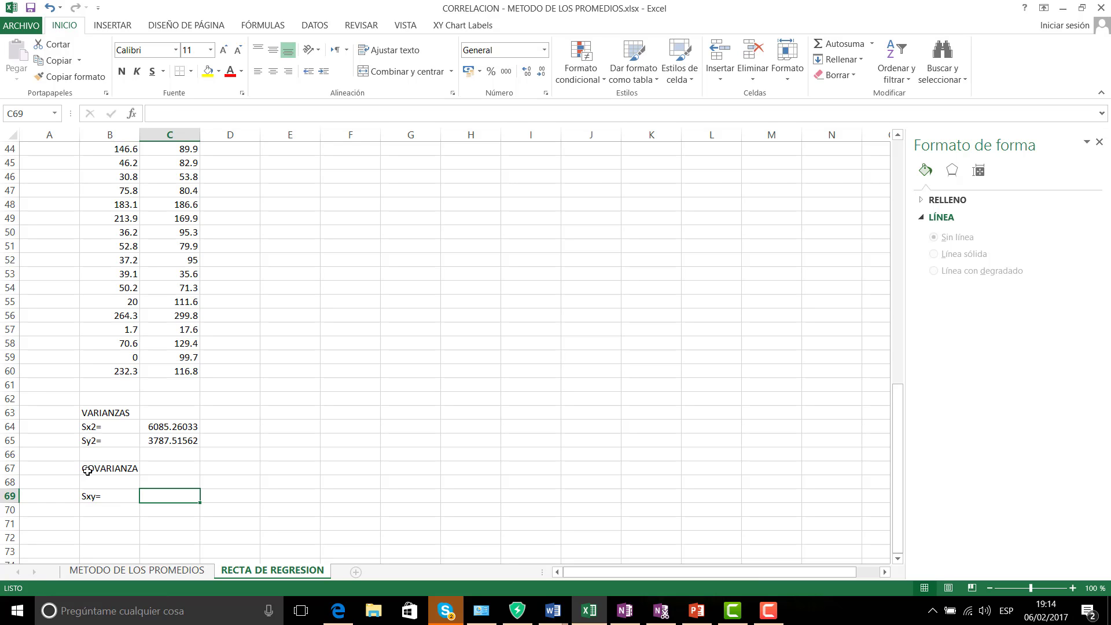
- Calculate the covariance of both stations in C69 with COVAR, using B40:B60 and C40:C60
{"action": "type", "text": "+"}
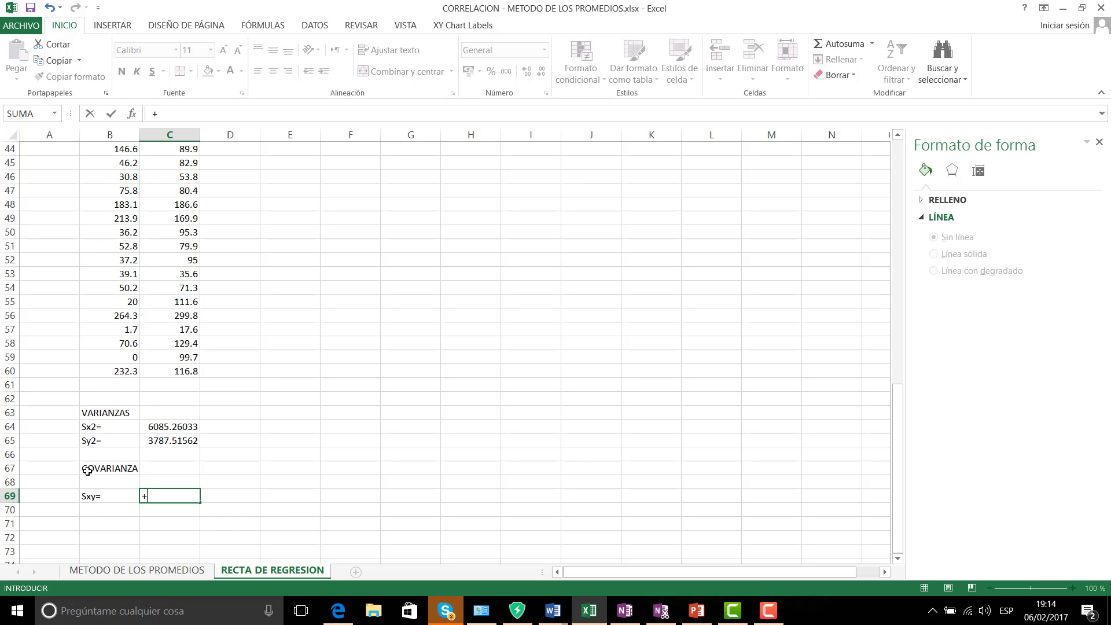
{"action": "type", "text": "cov"}
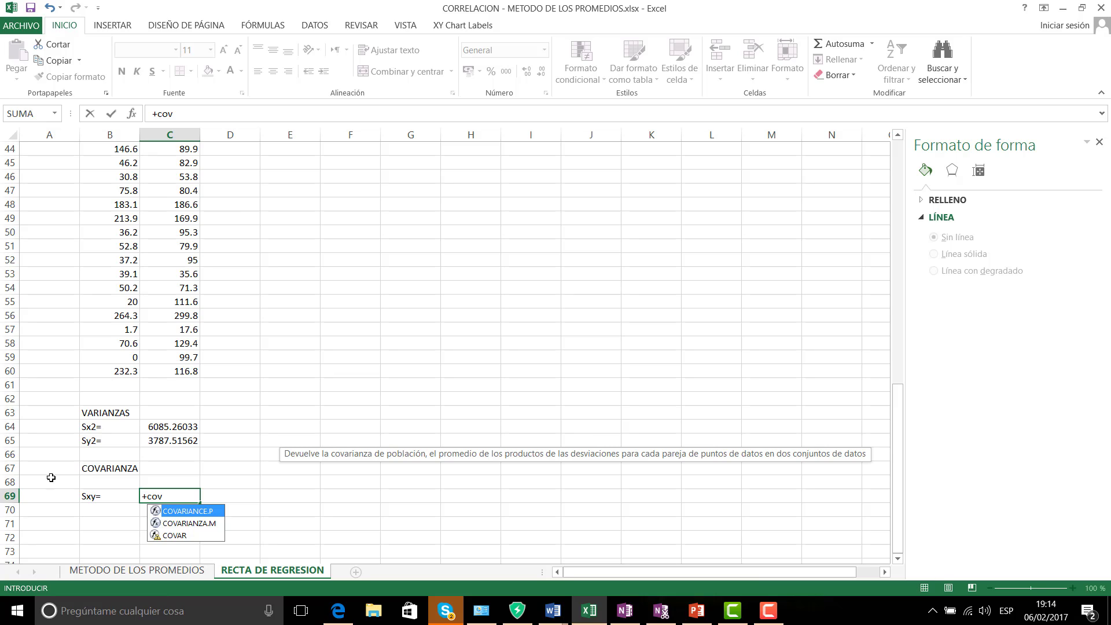
{"action": "double_click", "coordinate": [185, 537]}
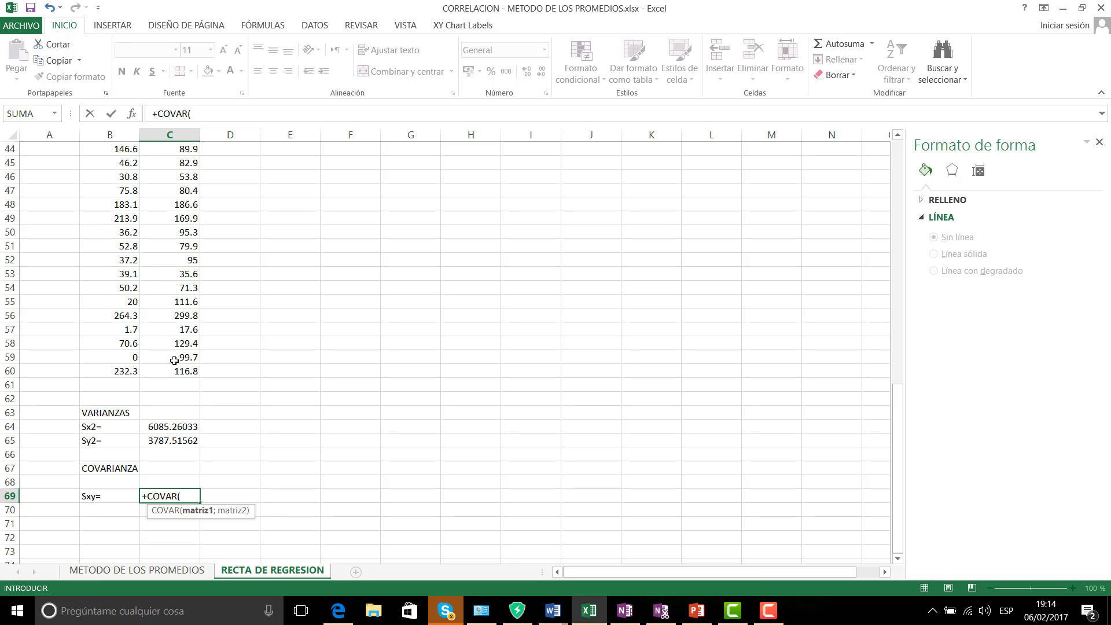
{"action": "scroll", "coordinate": [134, 210], "scroll_direction": "up", "scroll_amount": 1}
{"action": "scroll", "coordinate": [137, 220], "scroll_direction": "down", "scroll_amount": 1}
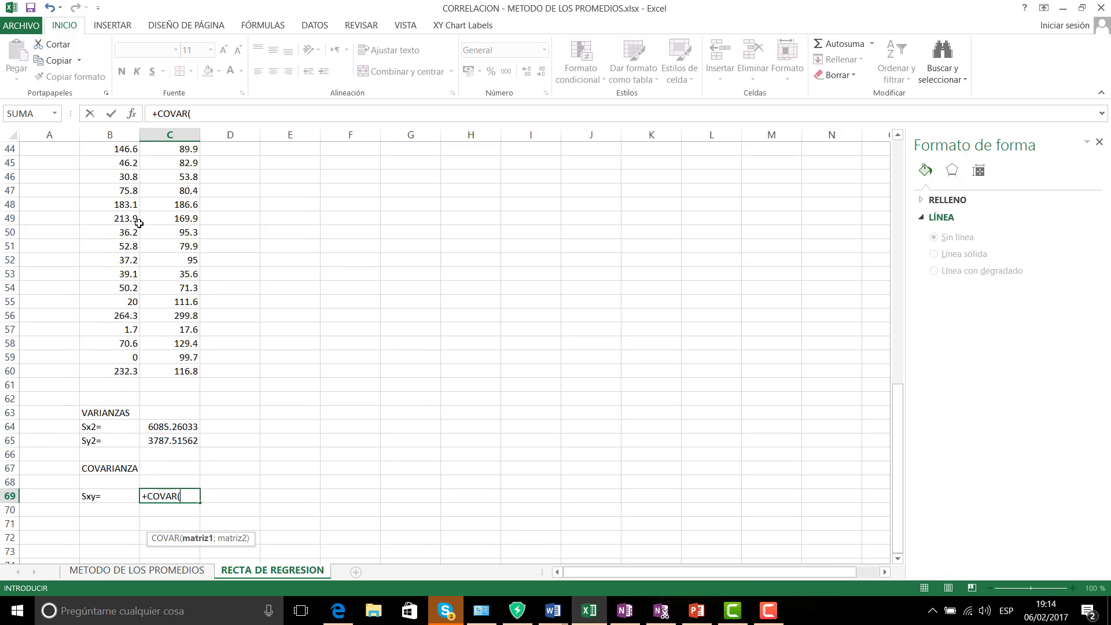
{"action": "scroll", "coordinate": [138, 220], "scroll_direction": "up", "scroll_amount": 2}
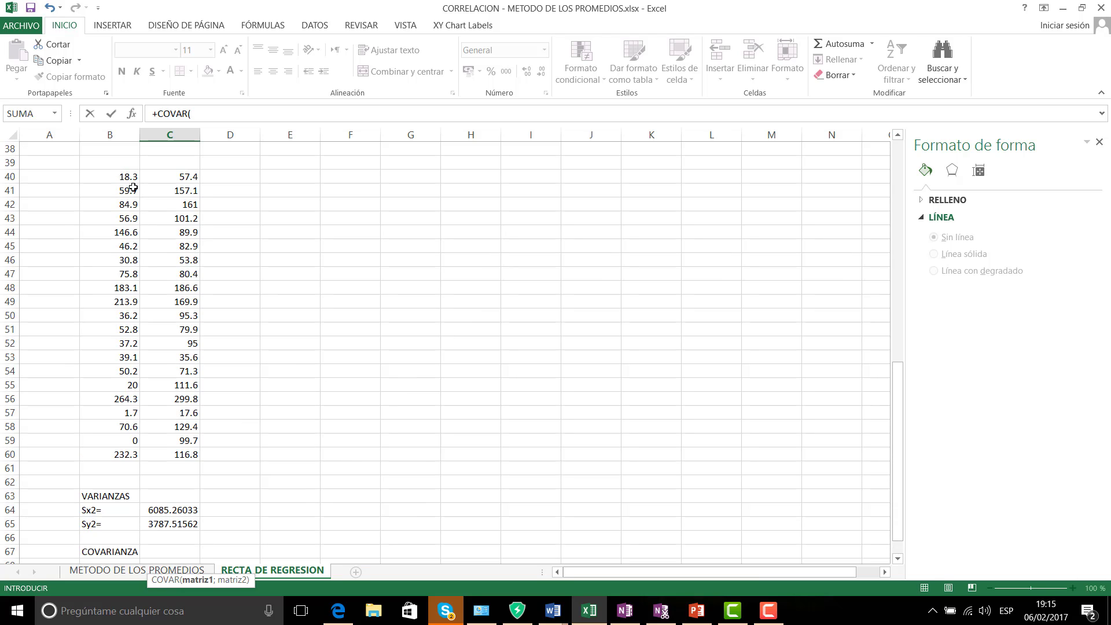
{"action": "left_click_drag", "start_coordinate": [125, 177], "coordinate": [125, 455]}
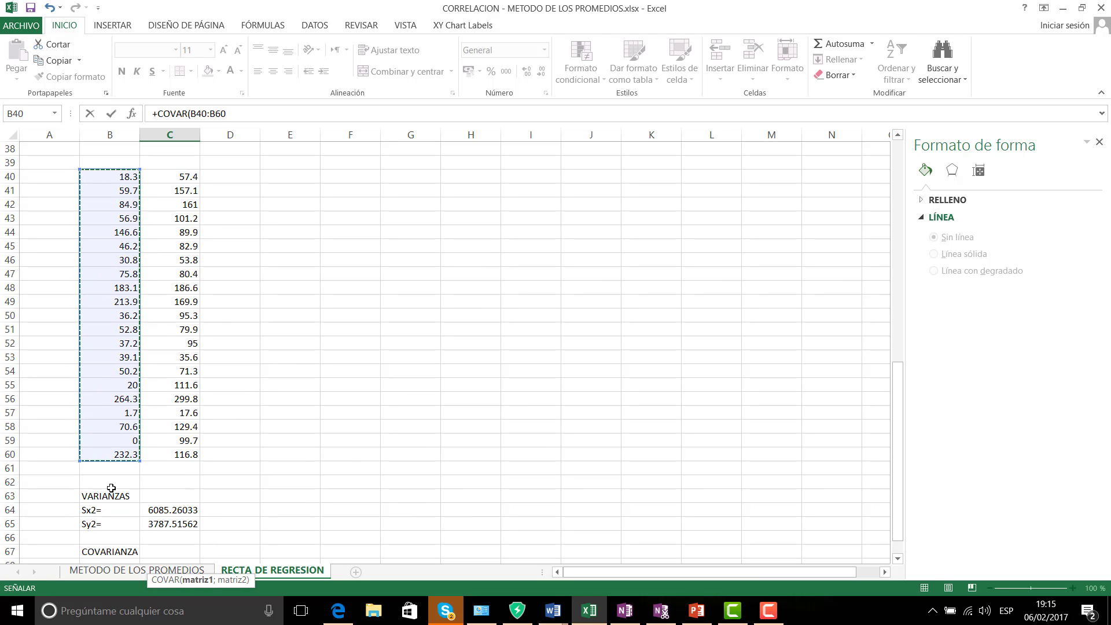
{"action": "type", "text": ";"}
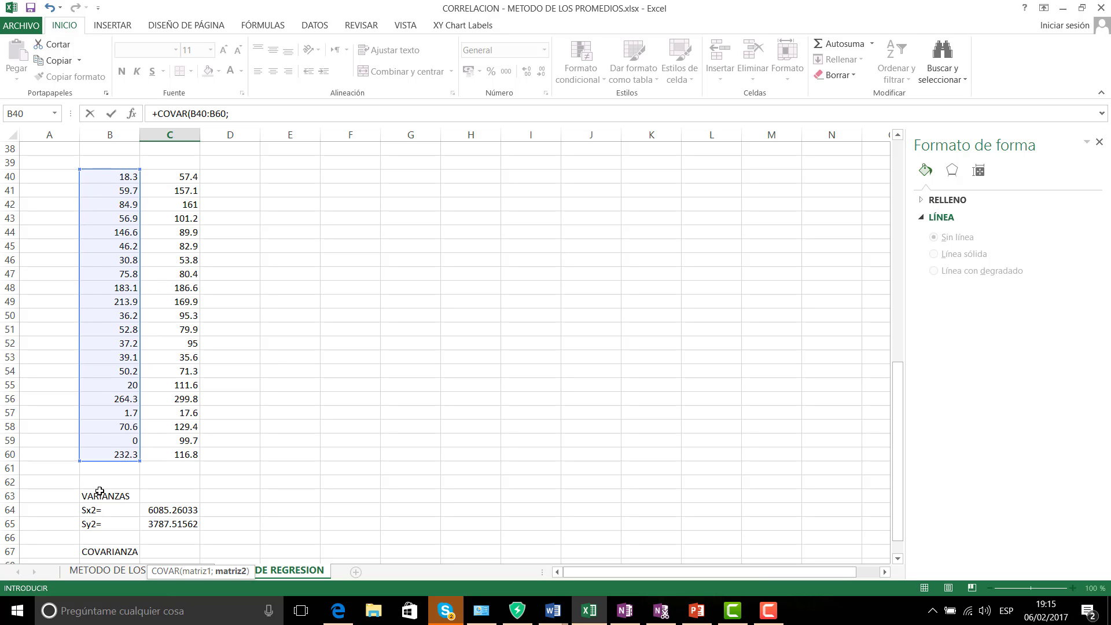
{"action": "left_click_drag", "start_coordinate": [182, 174], "coordinate": [182, 454]}
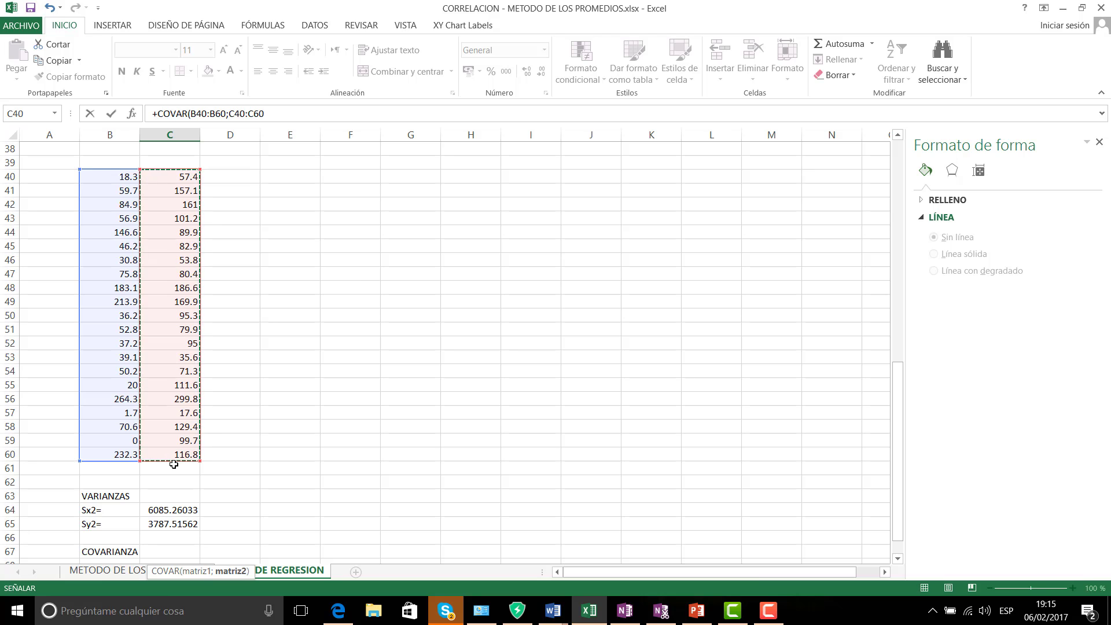
{"action": "key", "text": "Return"}
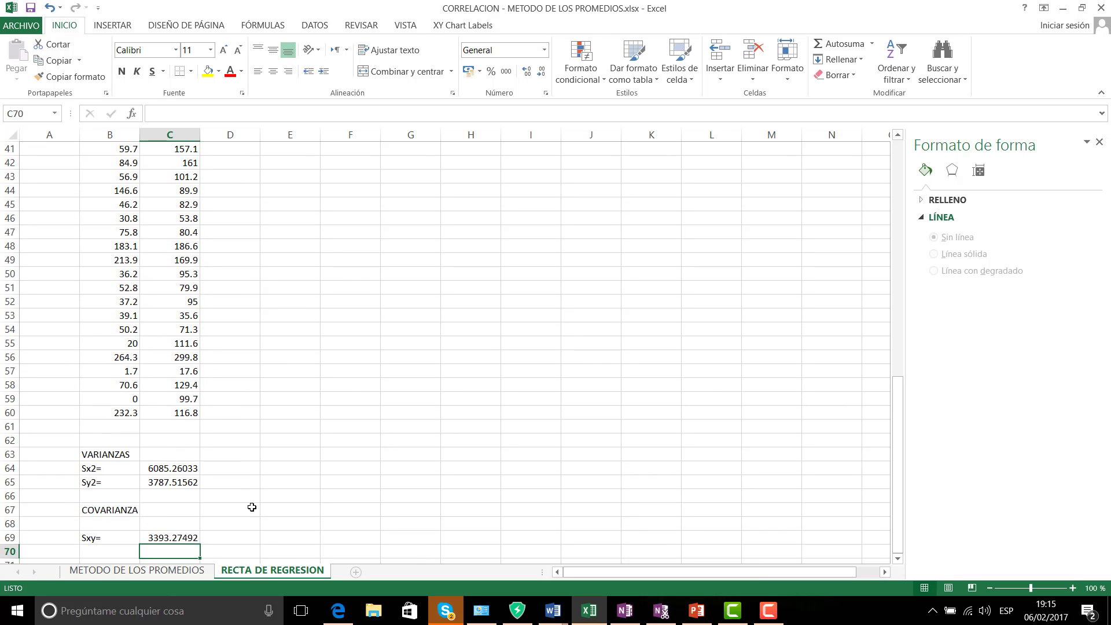
{"action": "scroll", "coordinate": [264, 521], "scroll_direction": "up", "scroll_amount": 1}
{"action": "scroll", "coordinate": [265, 522], "scroll_direction": "down", "scroll_amount": 2}
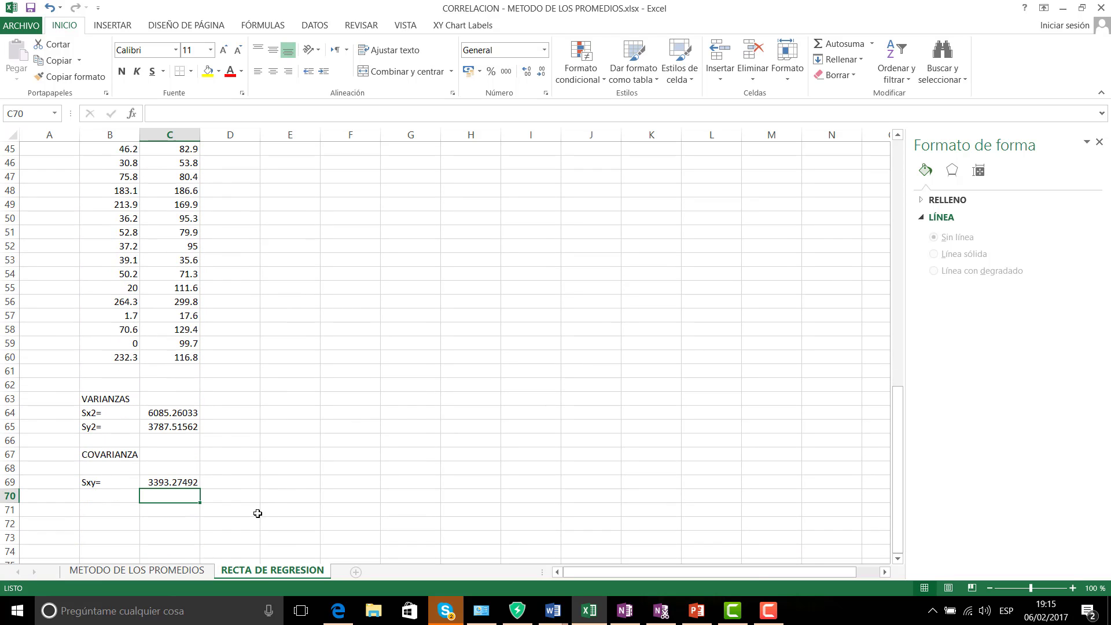
{"action": "scroll", "coordinate": [268, 517], "scroll_direction": "up", "scroll_amount": 1}
{"action": "scroll", "coordinate": [267, 519], "scroll_direction": "down", "scroll_amount": 1}
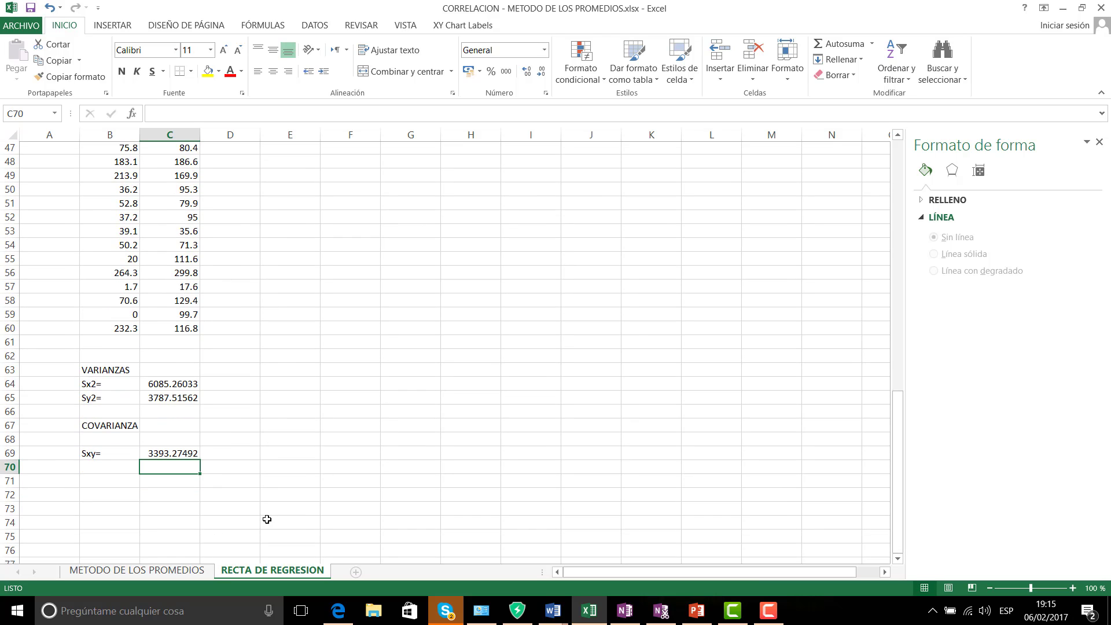
{"action": "scroll", "coordinate": [266, 519], "scroll_direction": "down", "scroll_amount": 2}
{"action": "scroll", "coordinate": [261, 517], "scroll_direction": "up", "scroll_amount": 1}
{"action": "scroll", "coordinate": [258, 515], "scroll_direction": "down", "scroll_amount": 1}
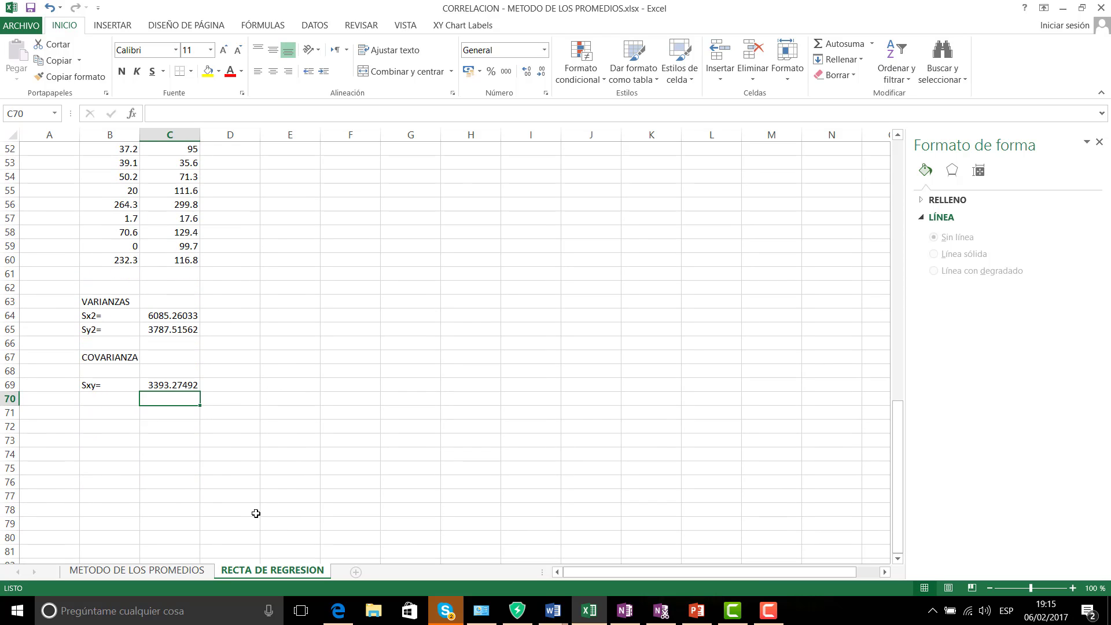
- Enter the heading COEFICIENTES in B72 and the label "a=" in B74, below the covariance
{"action": "scroll", "coordinate": [256, 514], "scroll_direction": "up", "scroll_amount": 1}
{"action": "scroll", "coordinate": [255, 513], "scroll_direction": "down", "scroll_amount": 1}
{"action": "left_click", "coordinate": [97, 424]}
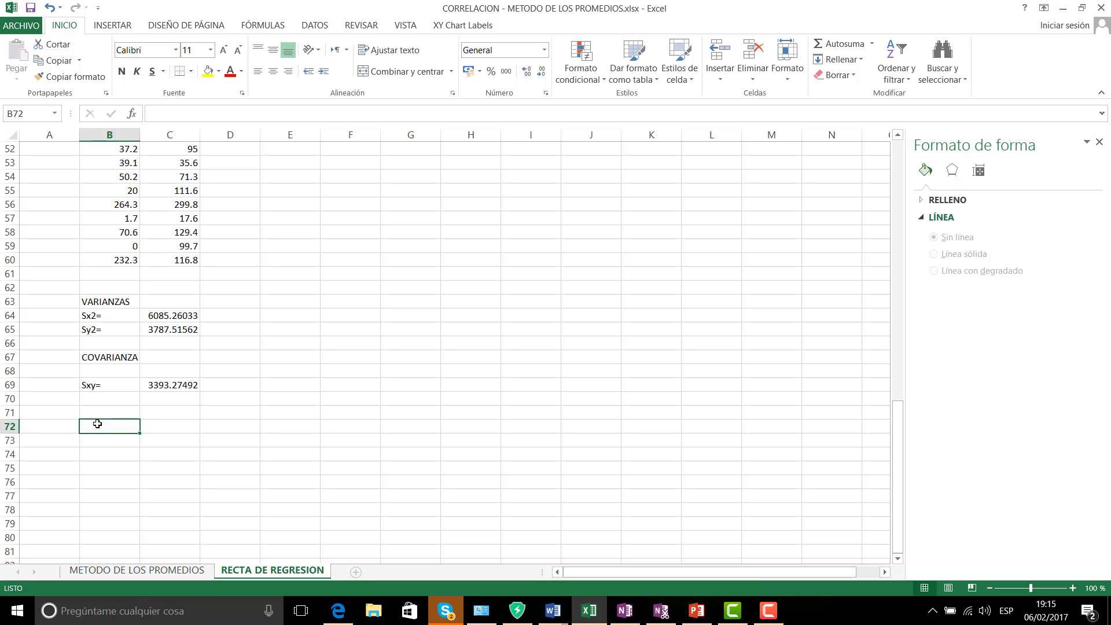
{"action": "type", "text": "c"}
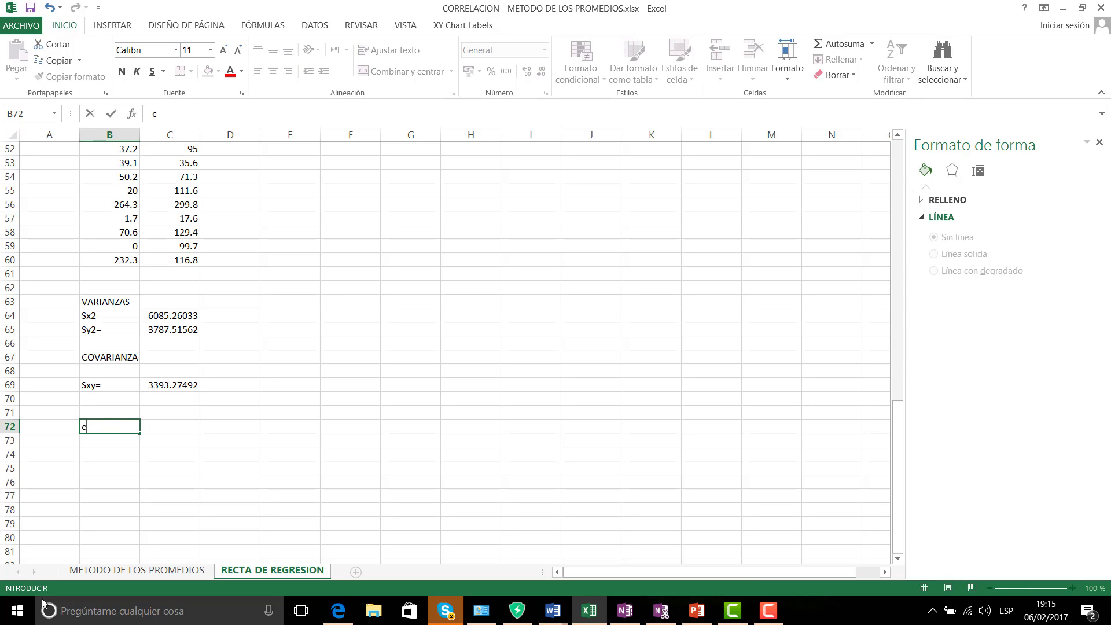
{"action": "type", "text": "COEFICIENTES"}
{"action": "key", "text": "Return"}
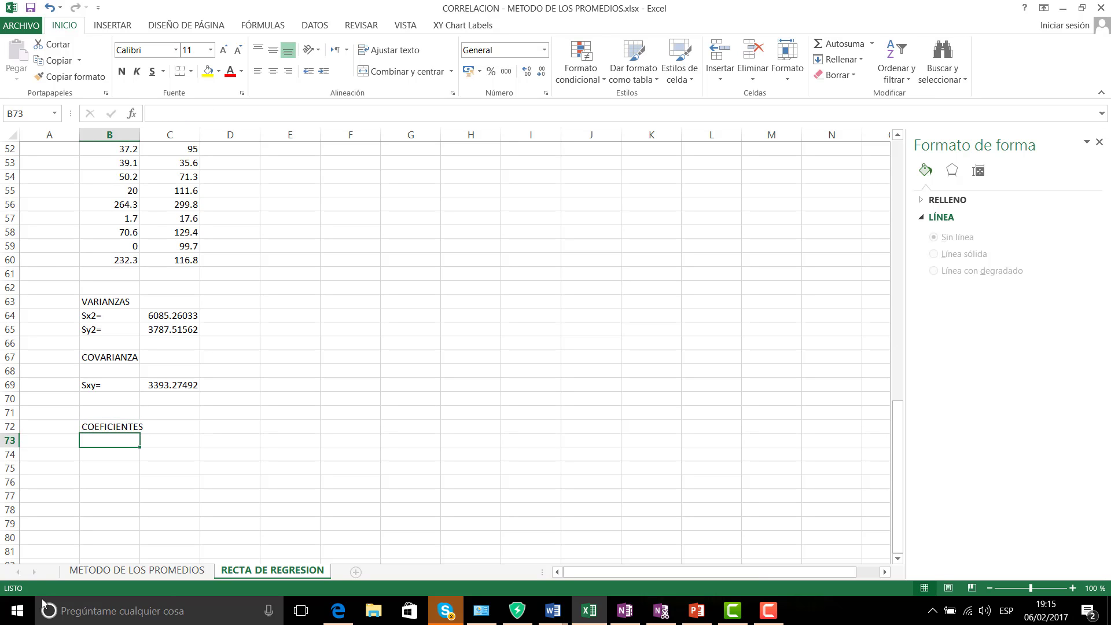
{"action": "key", "text": "Return"}
{"action": "type", "text": "a"}
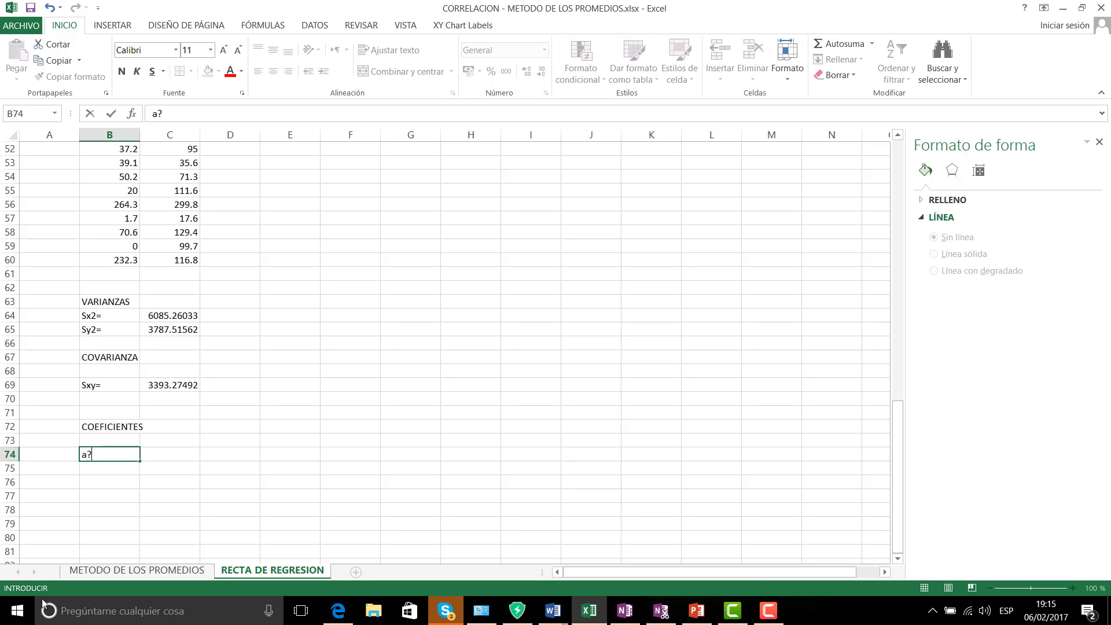
{"action": "type", "text": "="}
{"action": "key", "text": "Tab"}
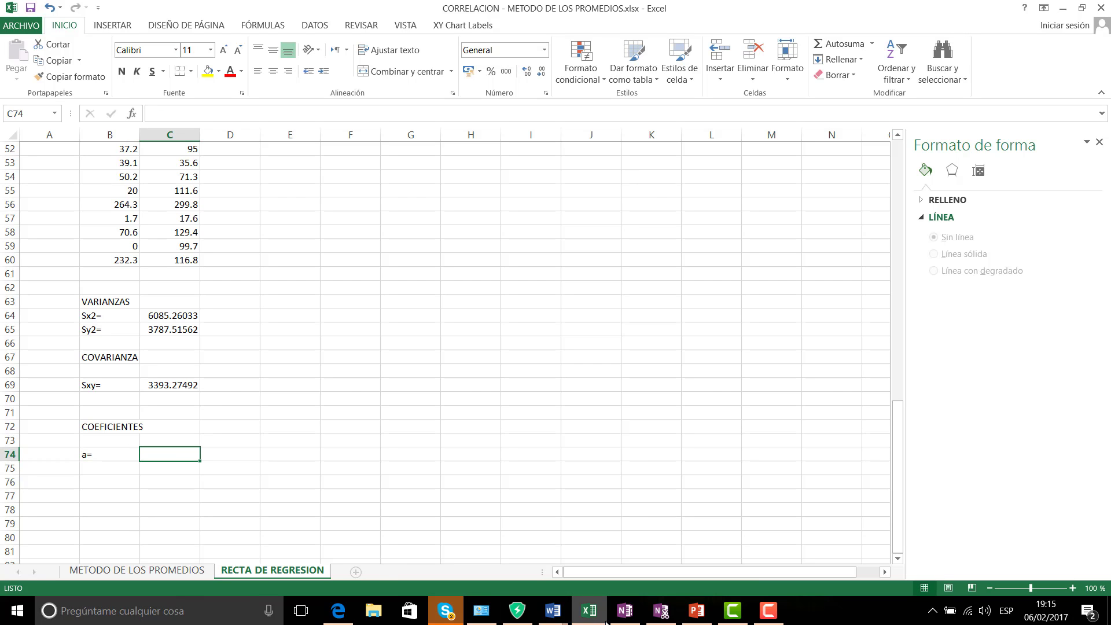
- Check the regression formulas in OneNote, and head the copied data columns in Excel with X in B39 and Y in C39
{"action": "left_click", "coordinate": [632, 622]}
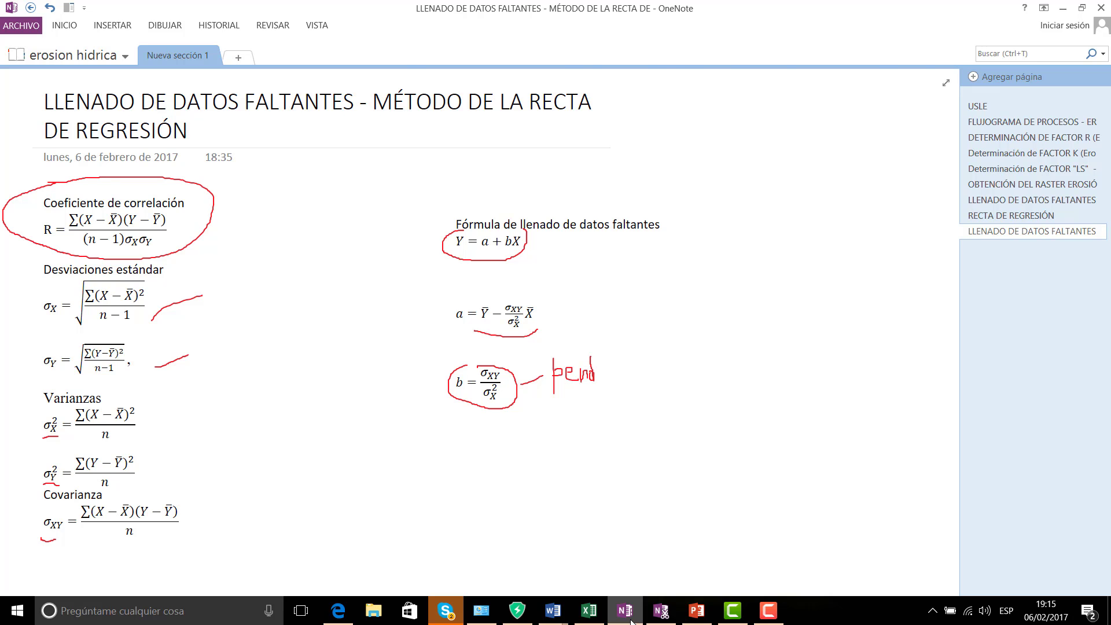
{"action": "left_click", "coordinate": [589, 611]}
{"action": "scroll", "coordinate": [103, 258], "scroll_direction": "up", "scroll_amount": 4}
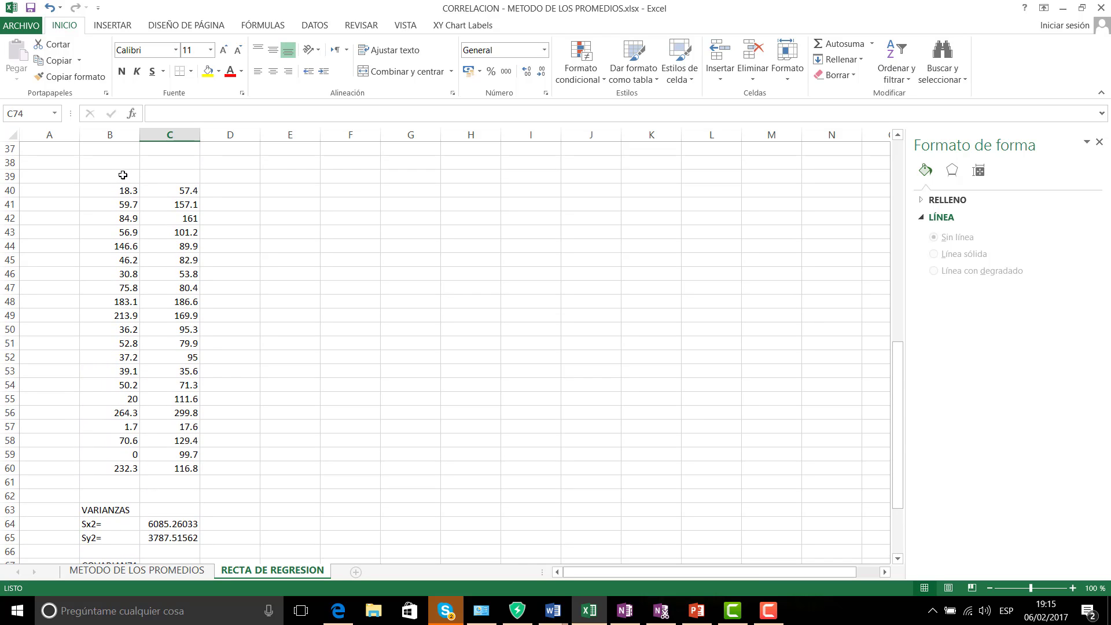
{"action": "left_click", "coordinate": [121, 174]}
{"action": "type", "text": "X"}
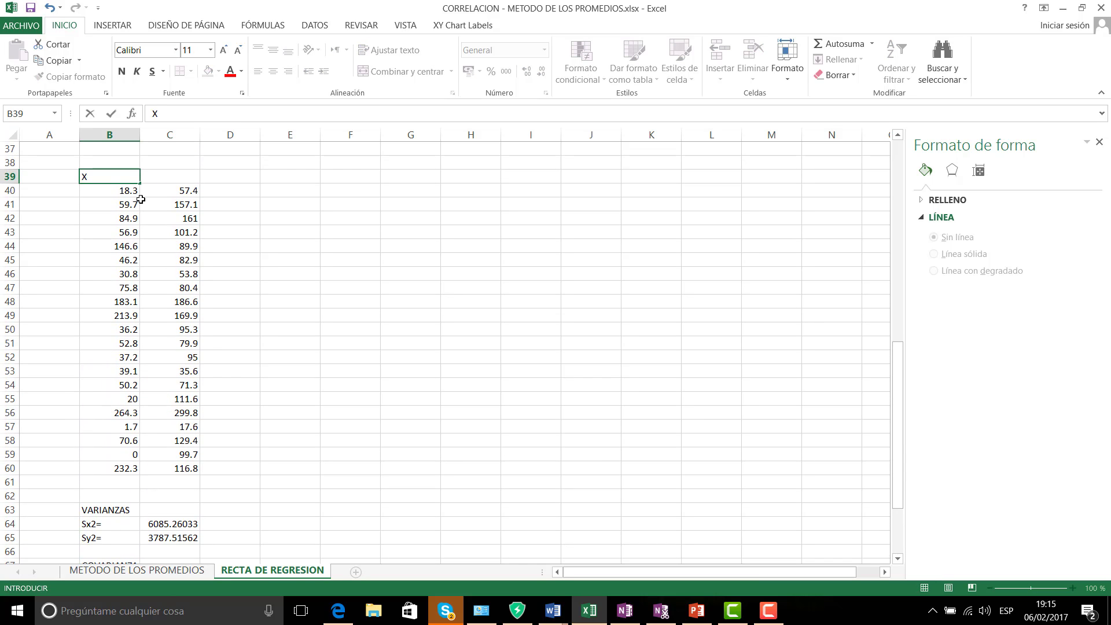
{"action": "key", "text": "Return"}
{"action": "type", "text": "Y"}
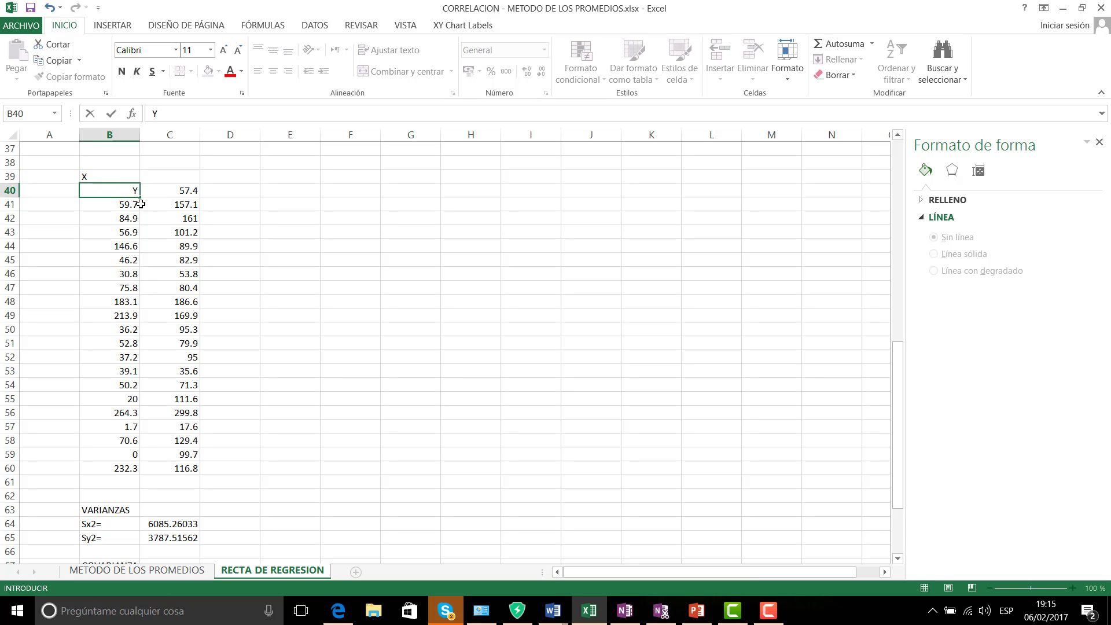
{"action": "key", "text": "Escape"}
{"action": "key", "text": "Up"}
{"action": "key", "text": "Right"}
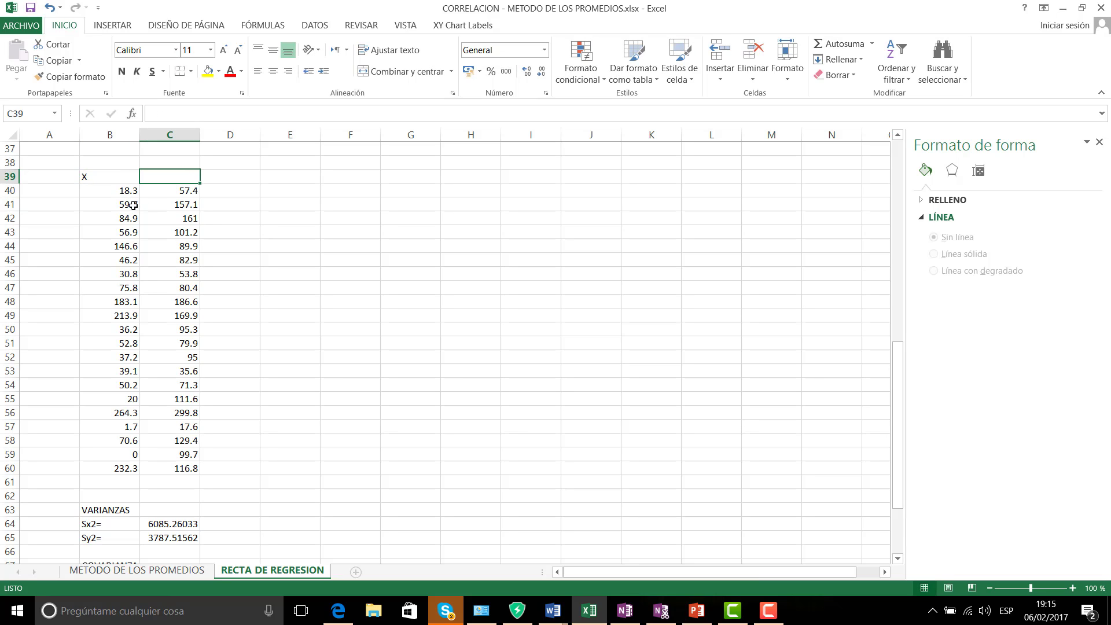
{"action": "type", "text": "Y"}
{"action": "key", "text": "Return"}
- Enter the label PROMEDIOS in A61, beside the row directly under the copied data
{"action": "key", "text": "Down"}
{"action": "key", "text": "Down"}
{"action": "key", "text": "Down"}
{"action": "key", "text": "Down"}
{"action": "key", "text": "Down"}
{"action": "key", "text": "Down"}
{"action": "key", "text": "Down"}
{"action": "key", "text": "Down"}
{"action": "key", "text": "Down"}
{"action": "key", "text": "Down"}
{"action": "key", "text": "Down"}
{"action": "key", "text": "Down"}
{"action": "key", "text": "Down"}
{"action": "key", "text": "Down"}
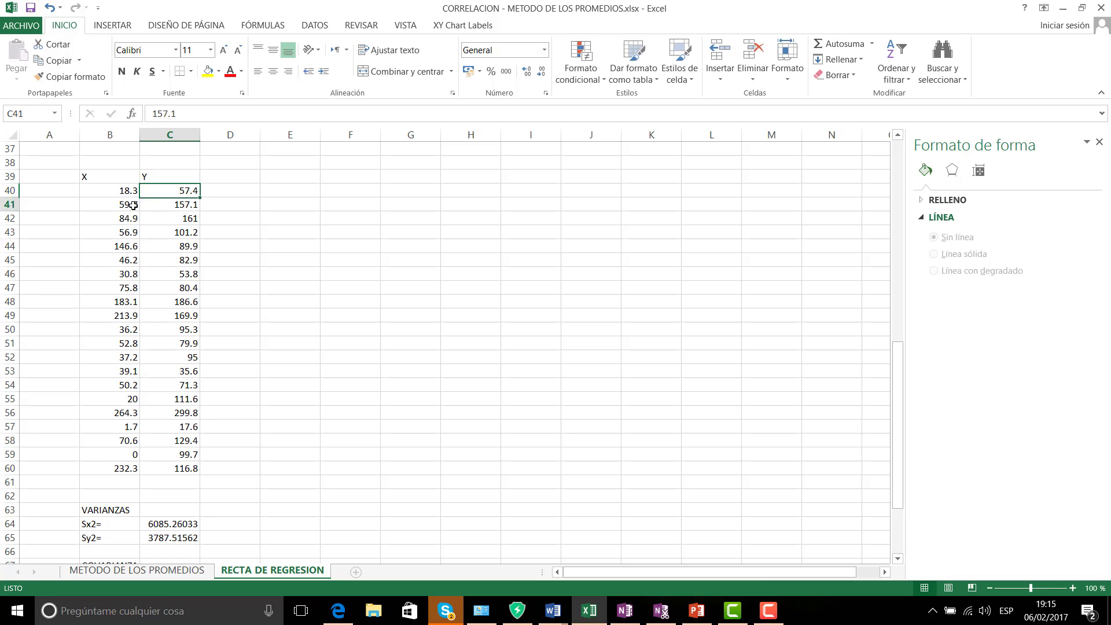
{"action": "key", "text": "Down"}
{"action": "key", "text": "Down"}
{"action": "key", "text": "Down"}
{"action": "key", "text": "Down"}
{"action": "key", "text": "Down"}
{"action": "key", "text": "Down"}
{"action": "key", "text": "Down"}
{"action": "key", "text": "Left"}
{"action": "key", "text": "Left"}
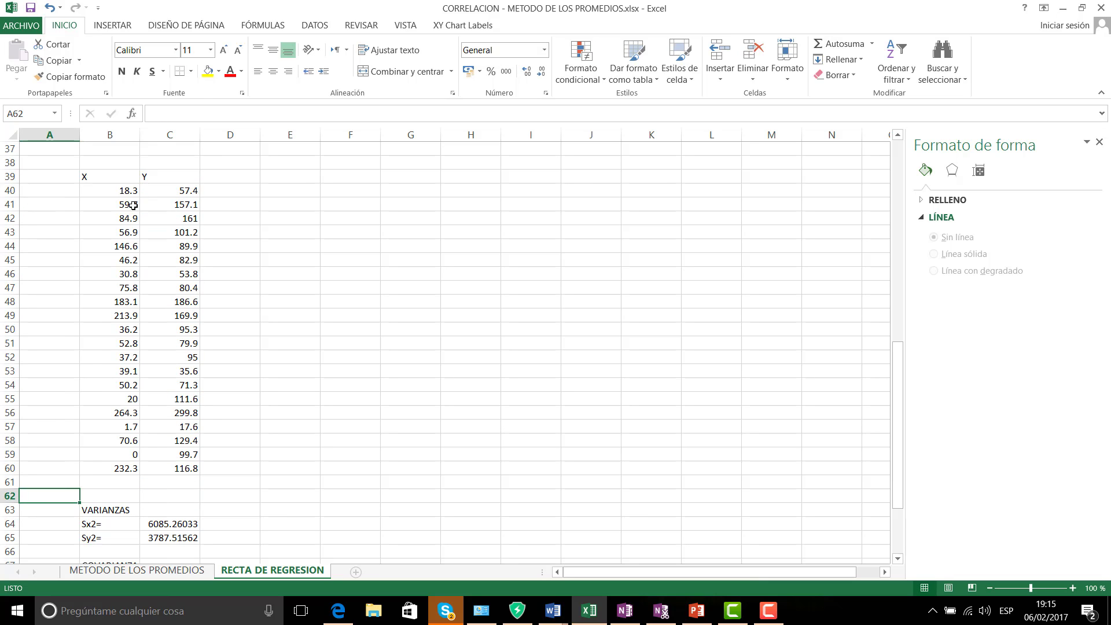
{"action": "type", "text": "pro"}
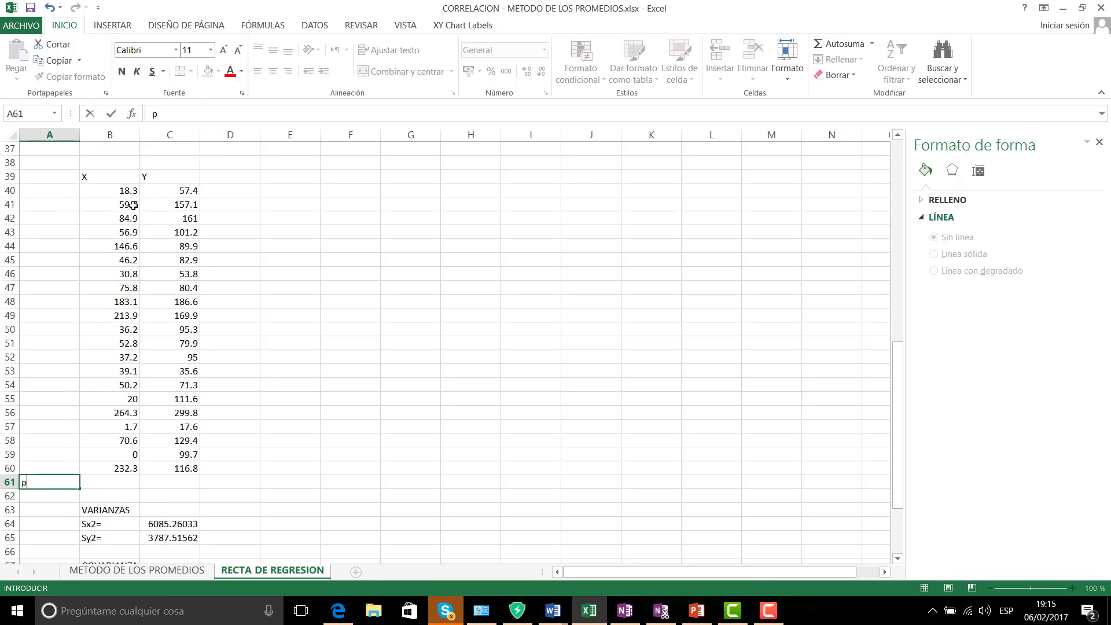
{"action": "key", "text": "BackSpace"}
{"action": "key", "text": "BackSpace"}
{"action": "type", "text": "ROMEDIOS"}
{"action": "key", "text": "ctrl+Return"}
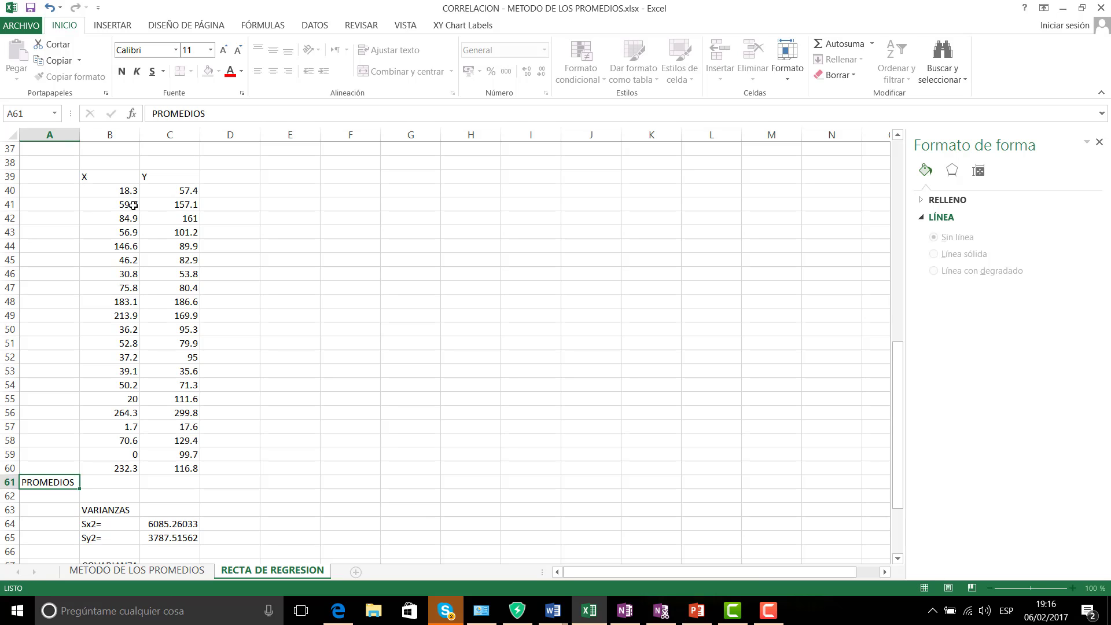
- Calculate the average of the X data in B61 with PROMEDIO over B40:B60
{"action": "key", "text": "Right"}
{"action": "type", "text": "+"}
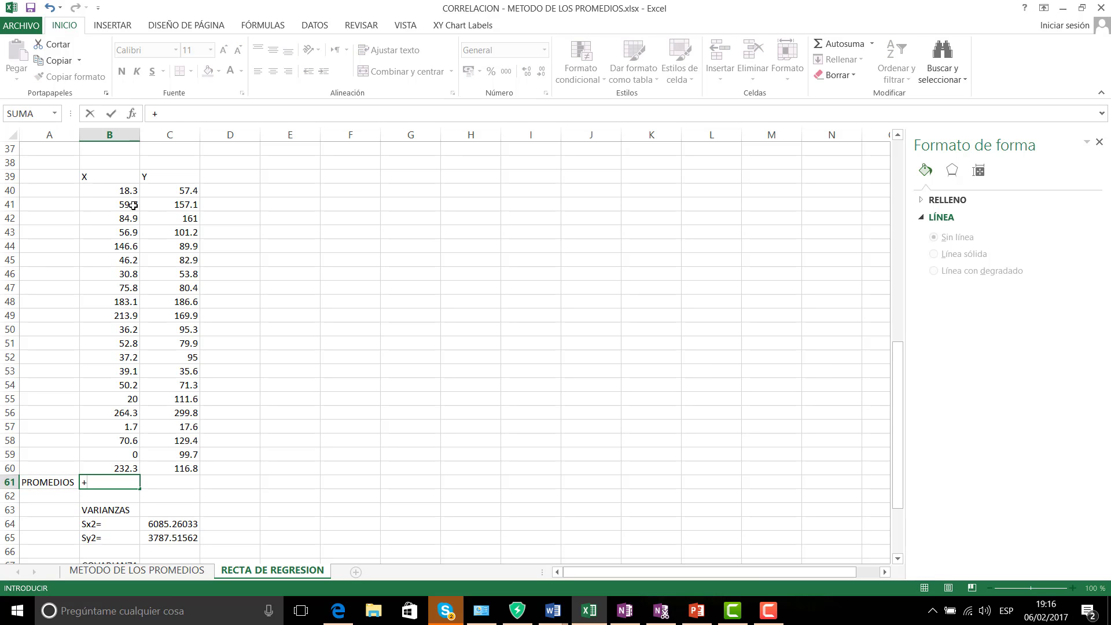
{"action": "type", "text": "`RP"}
{"action": "key", "text": "BackSpace"}
{"action": "key", "text": "BackSpace"}
{"action": "type", "text": "PRO"}
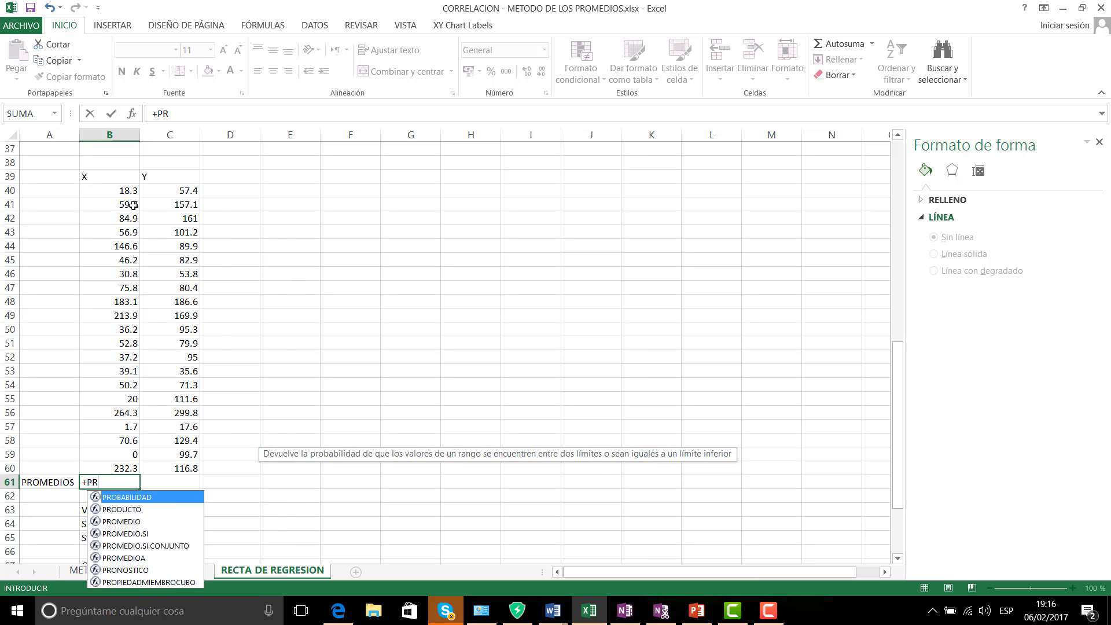
{"action": "double_click", "coordinate": [123, 522]}
{"action": "scroll", "coordinate": [92, 339], "scroll_direction": "up", "scroll_amount": 1}
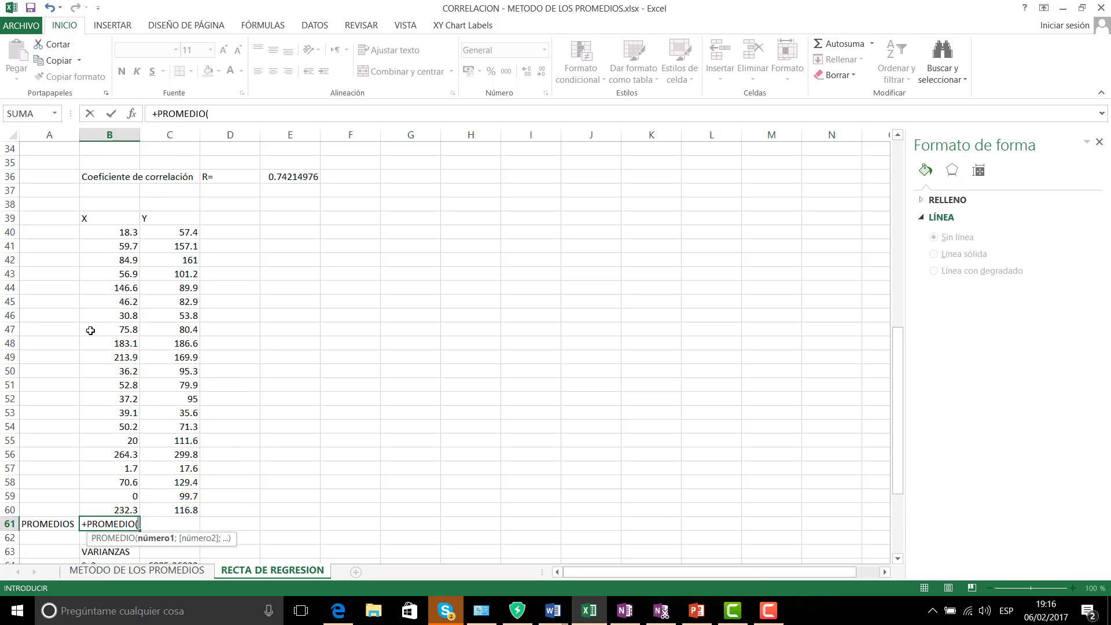
{"action": "left_click_drag", "start_coordinate": [110, 234], "coordinate": [140, 512]}
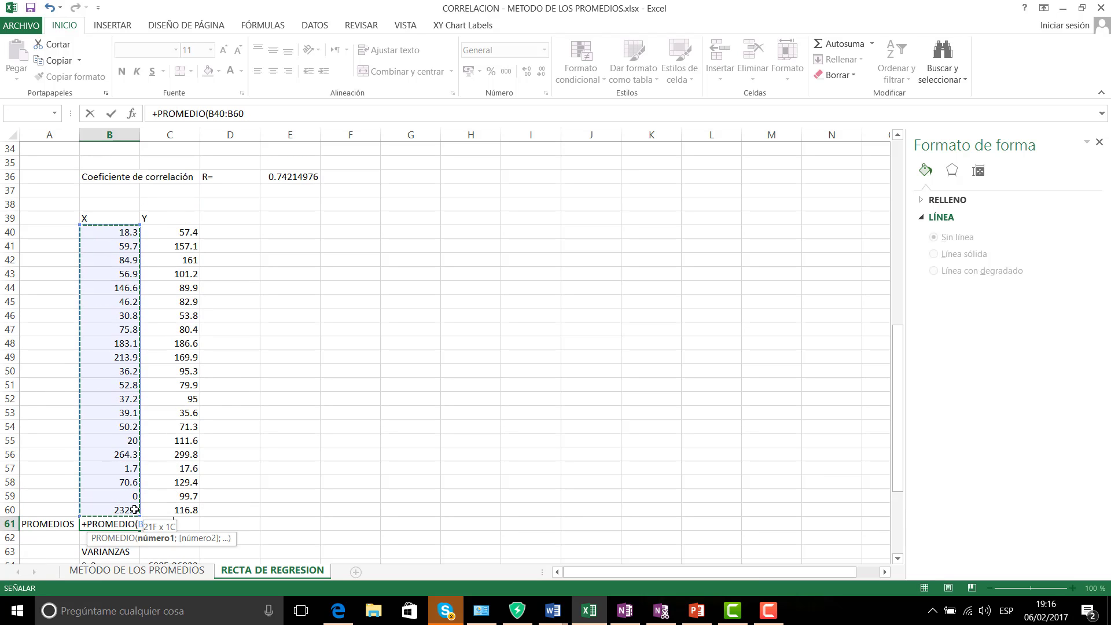
{"action": "key", "text": "Return"}
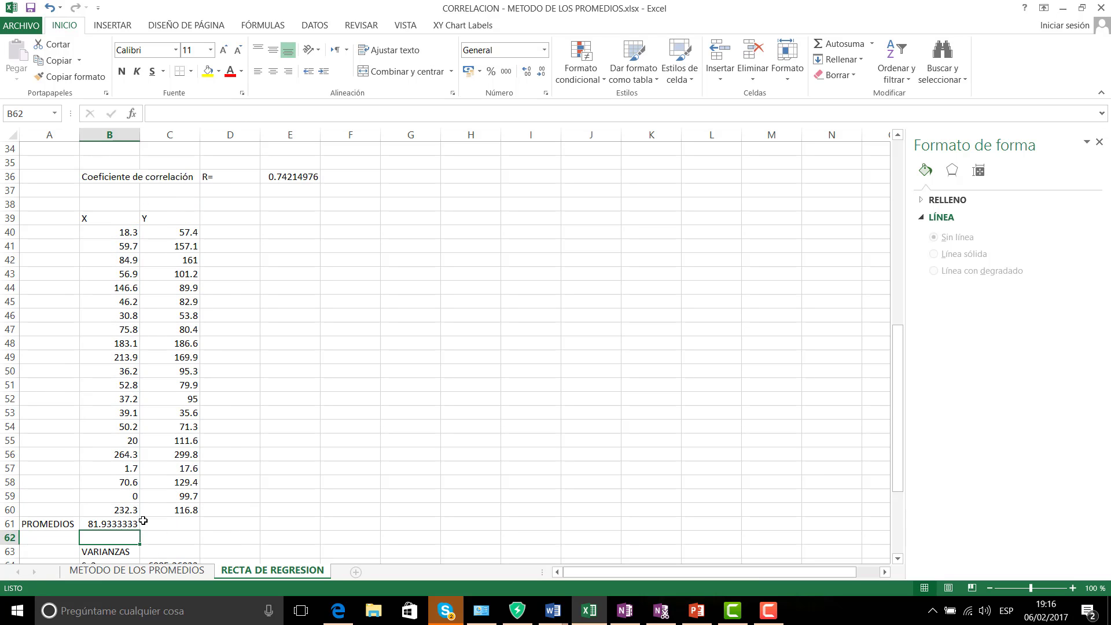
- Copy the average formula from B61 across to C61 for the Y data
{"action": "left_click", "coordinate": [119, 521]}
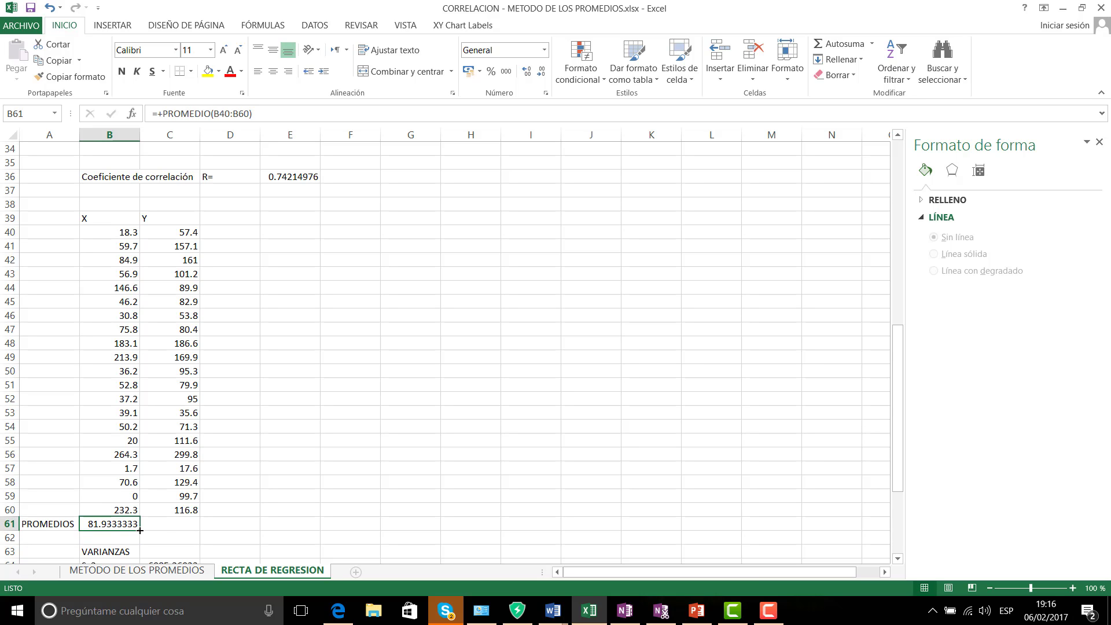
{"action": "left_click_drag", "start_coordinate": [140, 530], "coordinate": [194, 524]}
{"action": "left_click", "coordinate": [248, 497]}
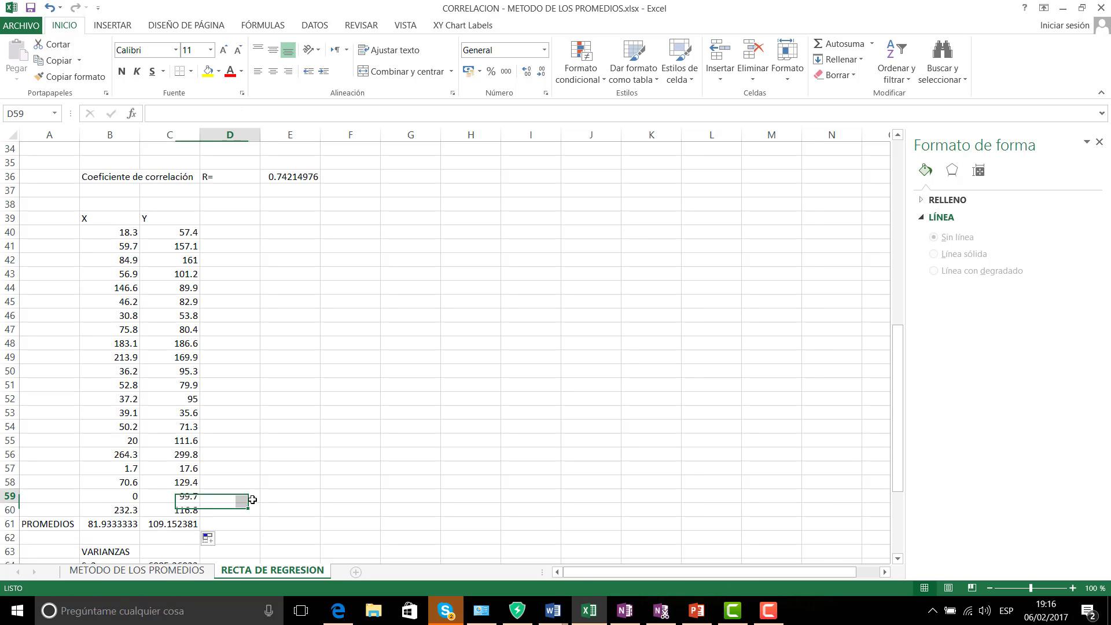
- Reduce the averages in B61 and C61 to two decimal places
{"action": "left_click", "coordinate": [113, 526]}
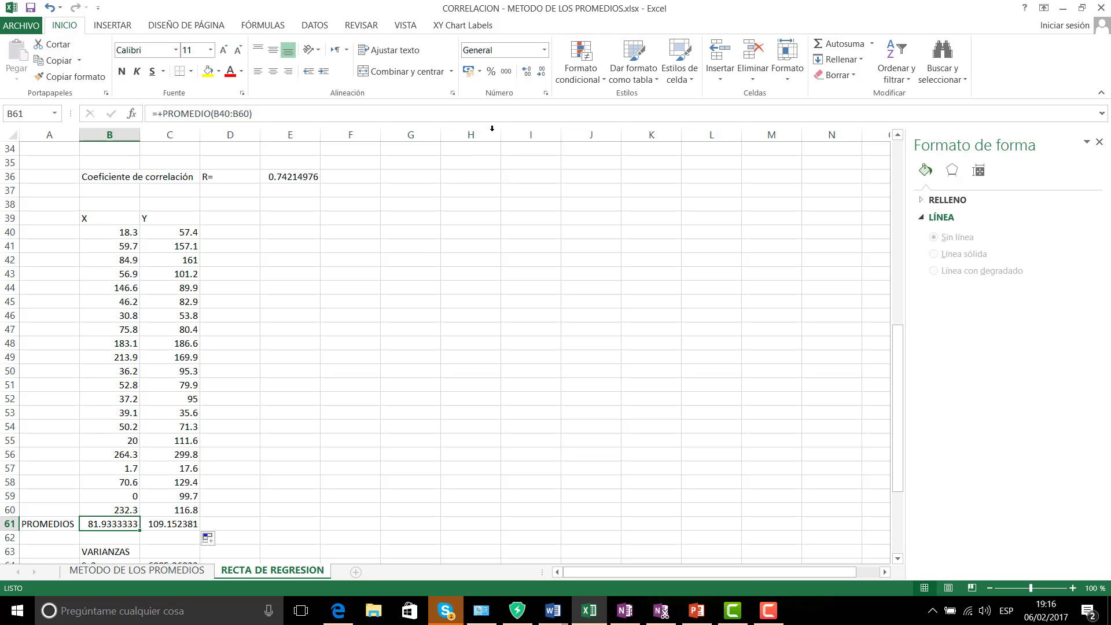
{"action": "left_click", "coordinate": [544, 72]}
{"action": "left_click", "coordinate": [545, 72]}
{"action": "left_click", "coordinate": [545, 71]}
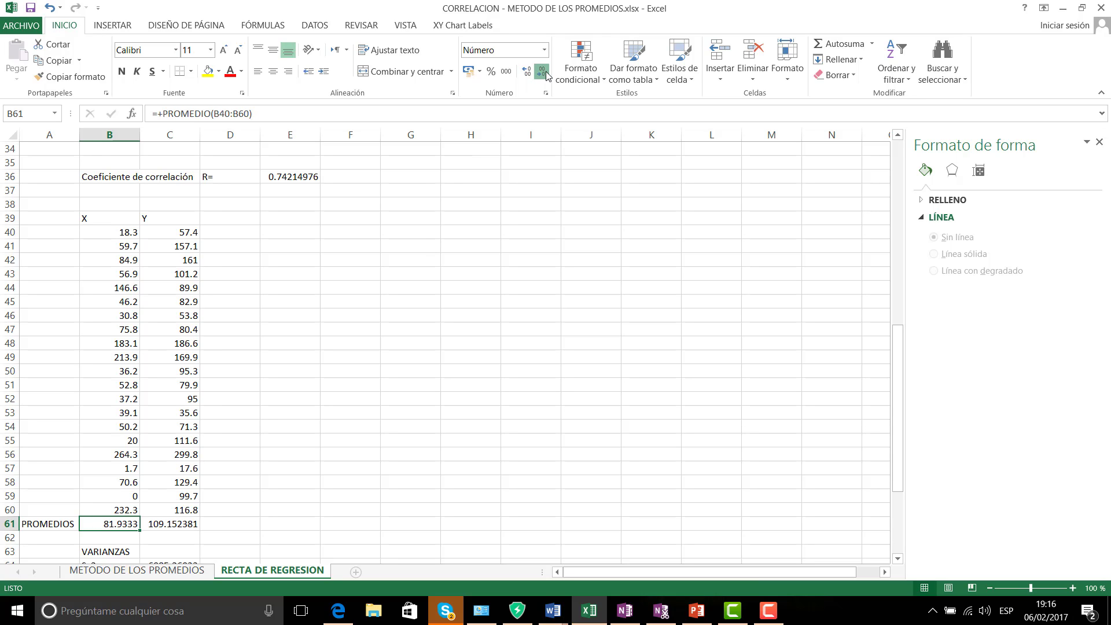
{"action": "left_click", "coordinate": [544, 71]}
{"action": "left_click", "coordinate": [544, 72]}
{"action": "left_click", "coordinate": [181, 525]}
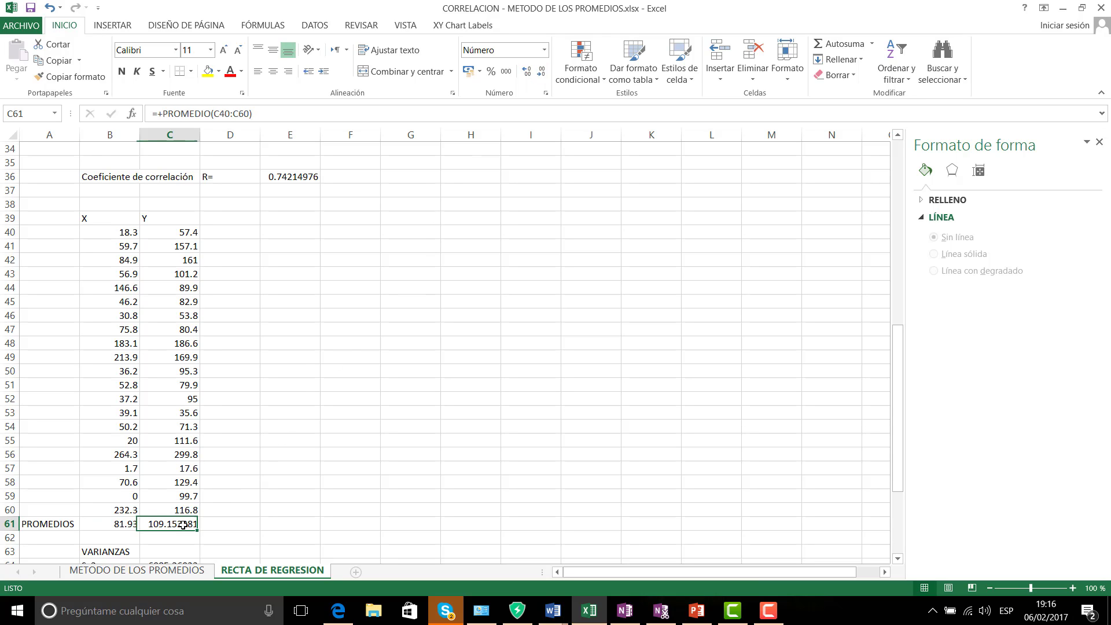
{"action": "left_click", "coordinate": [541, 72]}
{"action": "left_click", "coordinate": [541, 71]}
{"action": "left_click", "coordinate": [541, 72]}
{"action": "left_click", "coordinate": [541, 72]}
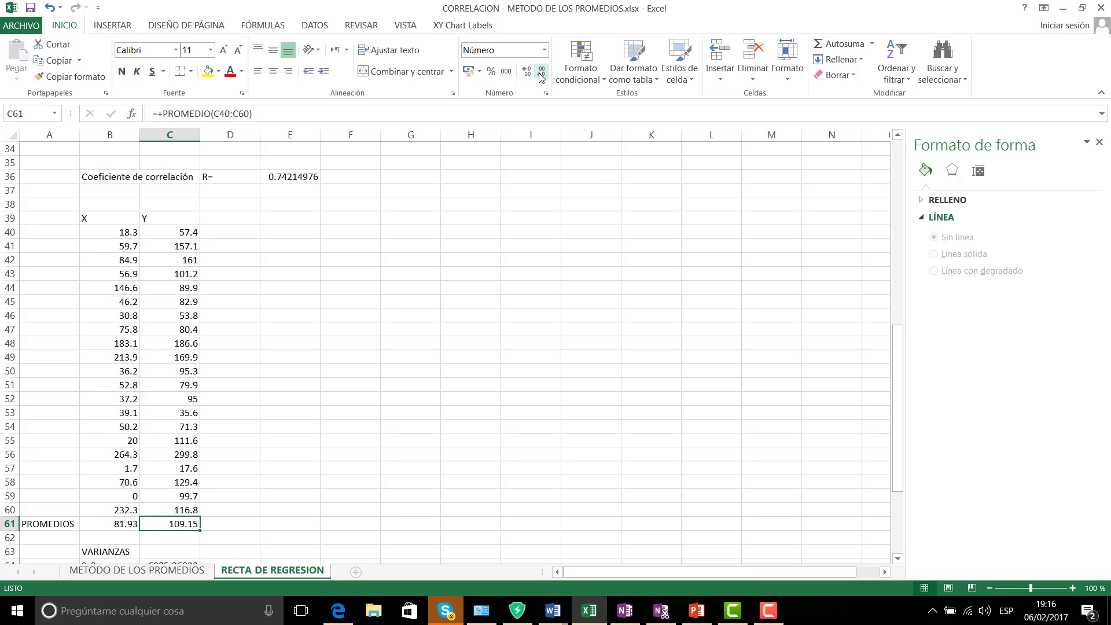
- Format the PROMEDIOS row A61:C61 in bold red text
{"action": "left_click_drag", "start_coordinate": [41, 525], "coordinate": [160, 524]}
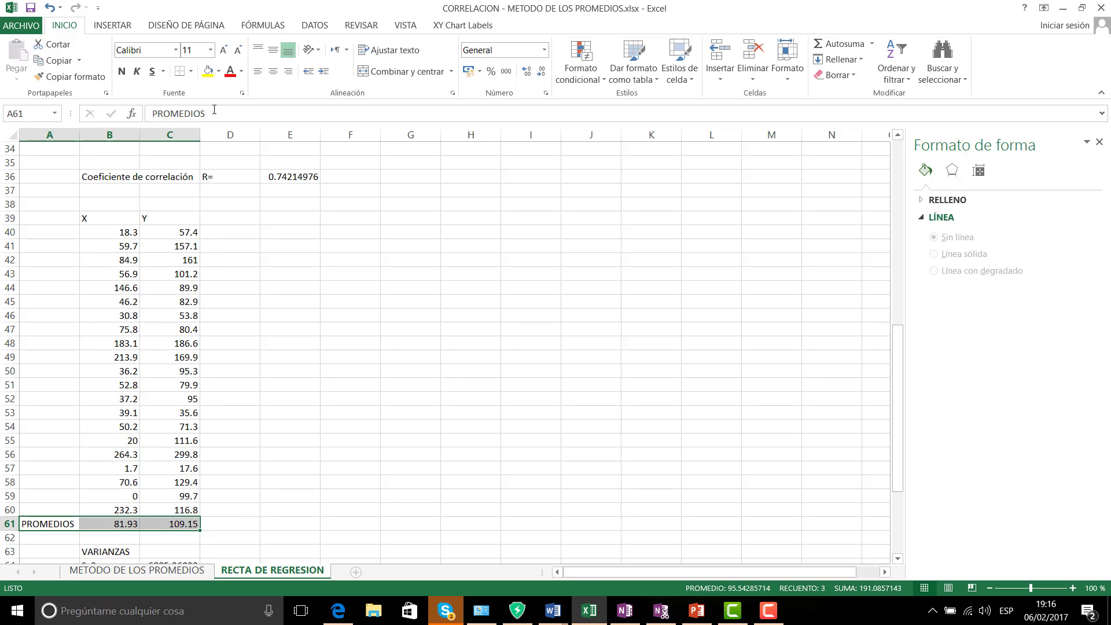
{"action": "left_click", "coordinate": [229, 71]}
{"action": "left_click", "coordinate": [122, 70]}
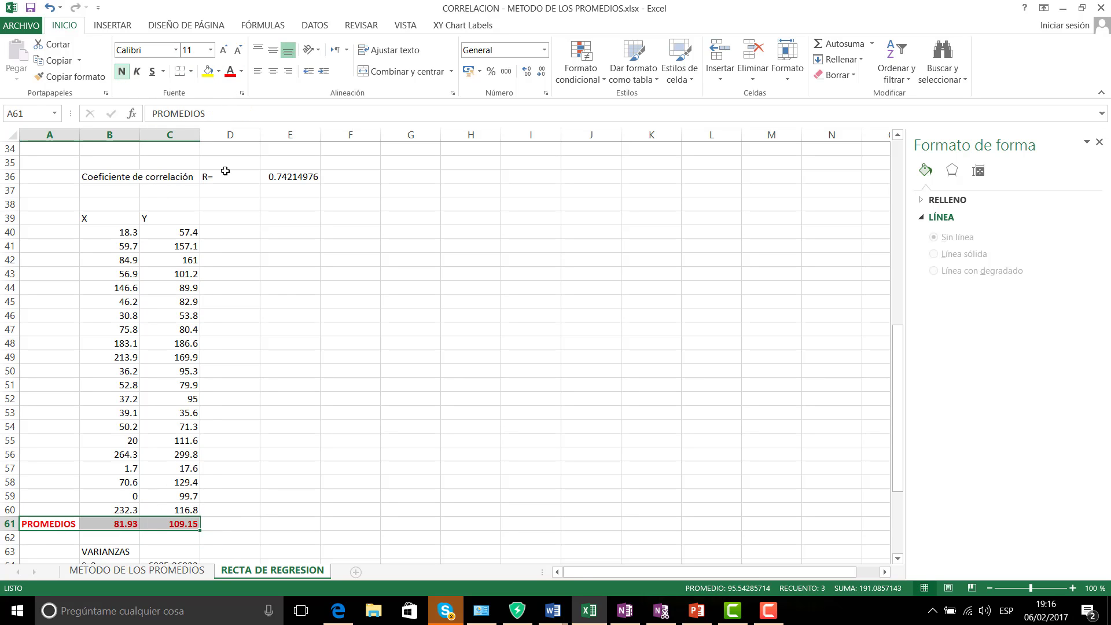
{"action": "left_click", "coordinate": [366, 400]}
- Color the variances in C64:C65 and the covariance in C69 red
{"action": "scroll", "coordinate": [367, 404], "scroll_direction": "down", "scroll_amount": 3}
{"action": "scroll", "coordinate": [366, 402], "scroll_direction": "down", "scroll_amount": 1}
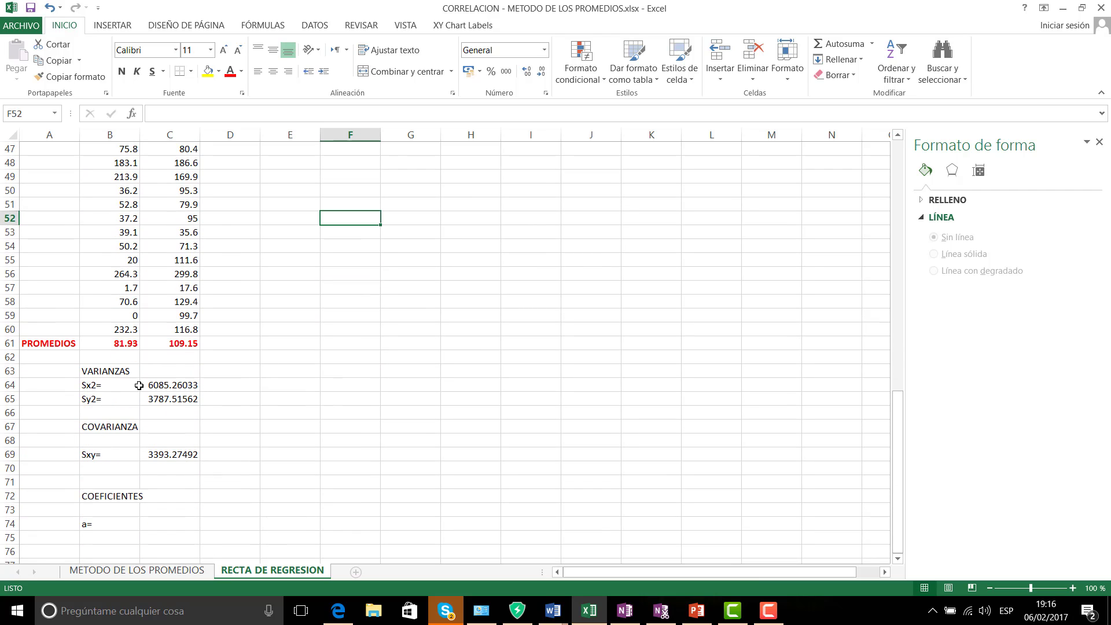
{"action": "left_click_drag", "start_coordinate": [155, 385], "coordinate": [155, 397]}
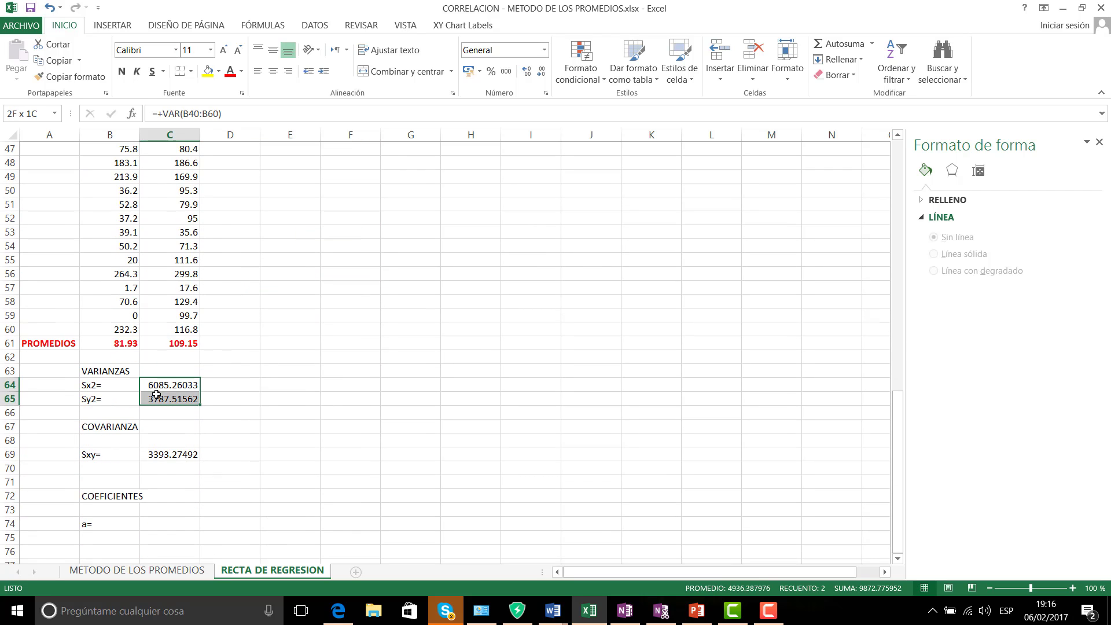
{"action": "left_click", "coordinate": [230, 70]}
{"action": "left_click", "coordinate": [176, 454]}
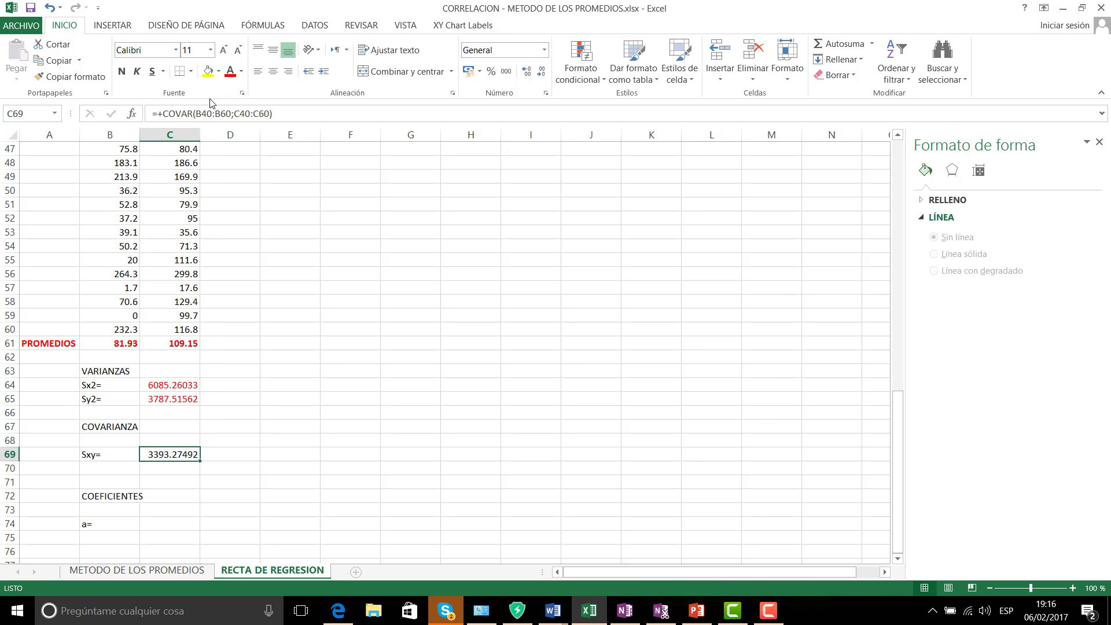
{"action": "left_click", "coordinate": [230, 70]}
{"action": "left_click", "coordinate": [349, 325]}
- Check the formulas for coefficients a and b in the OneNote page and return to the Excel workbook
{"action": "scroll", "coordinate": [313, 427], "scroll_direction": "down", "scroll_amount": 1}
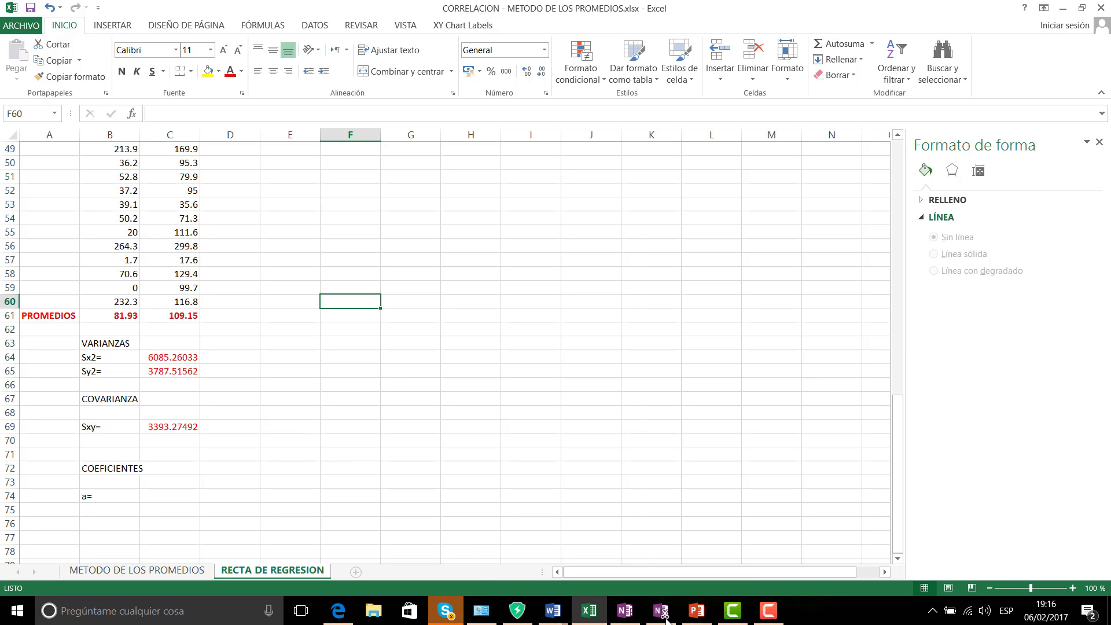
{"action": "left_click", "coordinate": [624, 618]}
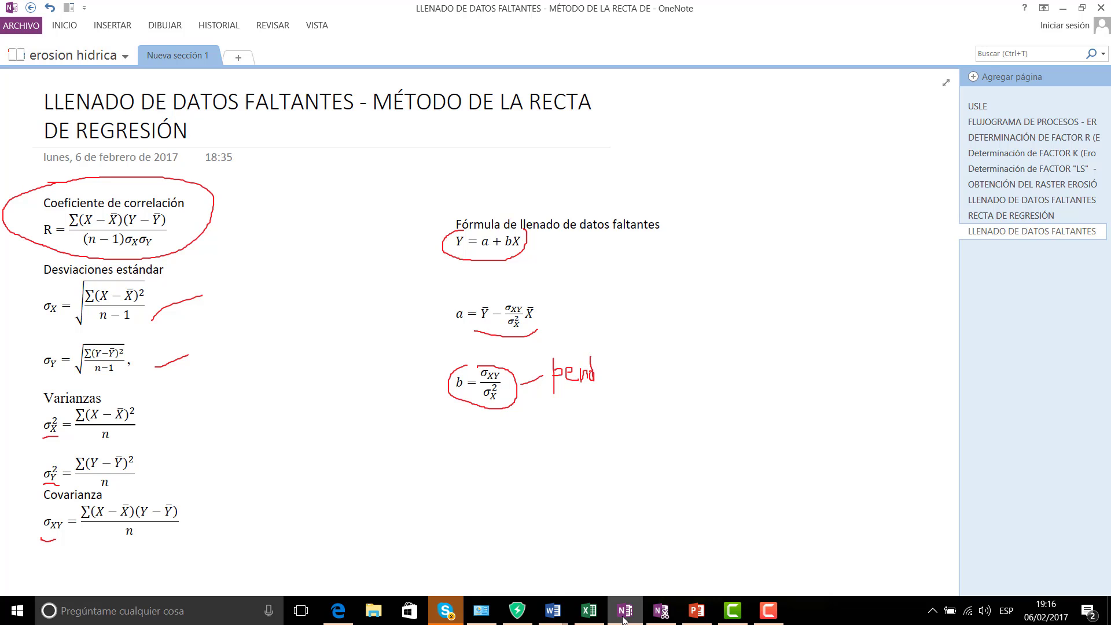
{"action": "left_click", "coordinate": [624, 619]}
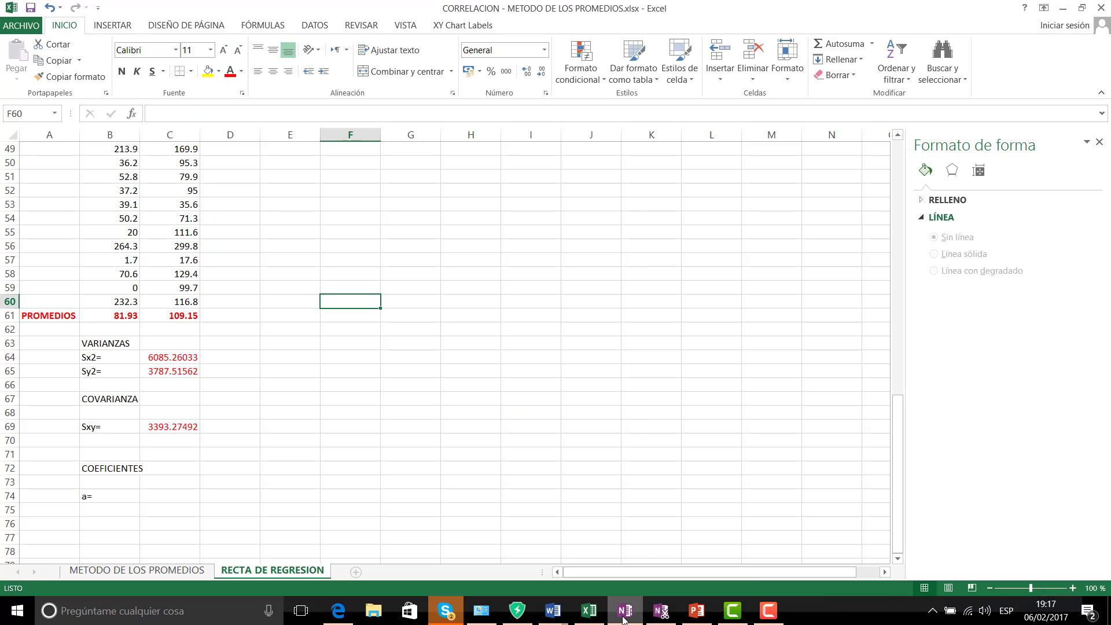
- Begin the coefficient a formula in C74 with the Y average C61 and a minus sign, consulting the OneNote formula for the following term
{"action": "left_click", "coordinate": [159, 497]}
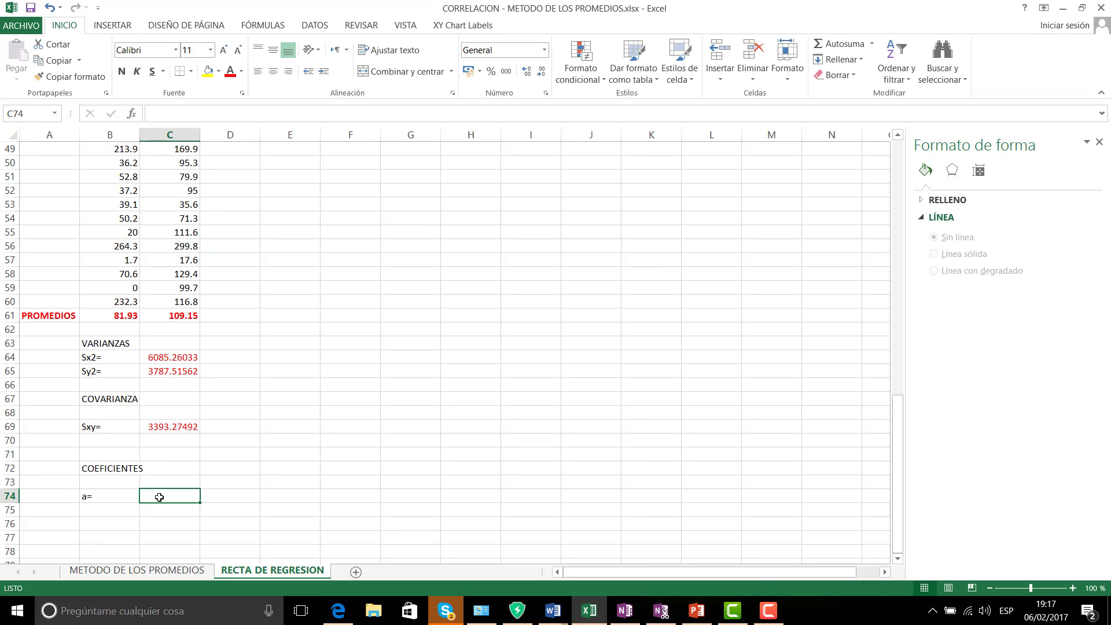
{"action": "type", "text": "+"}
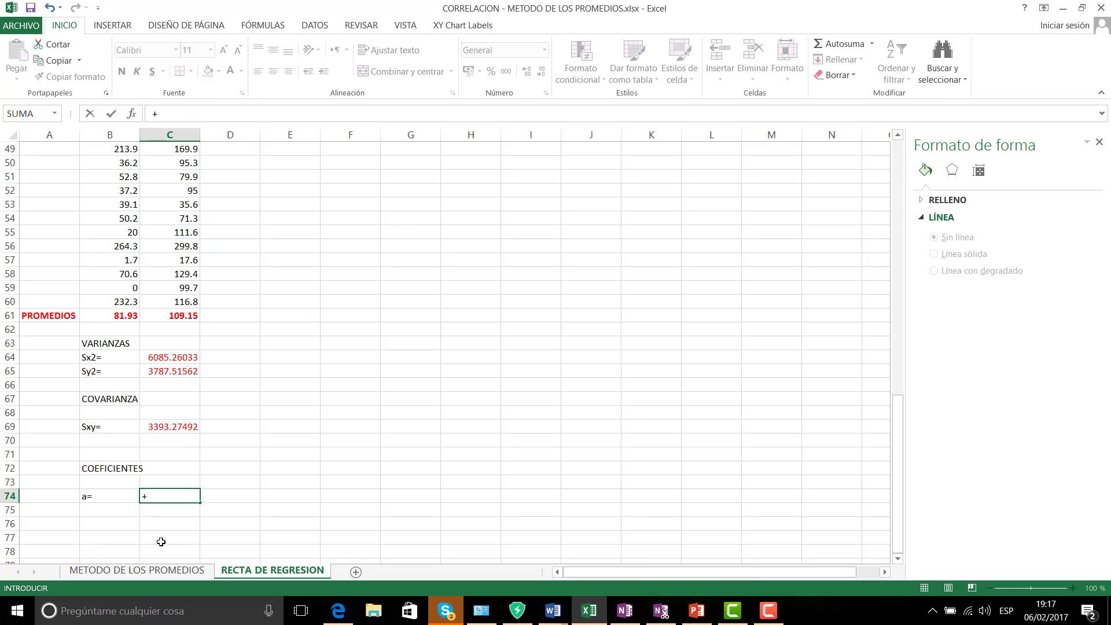
{"action": "scroll", "coordinate": [197, 304], "scroll_direction": "up", "scroll_amount": 5}
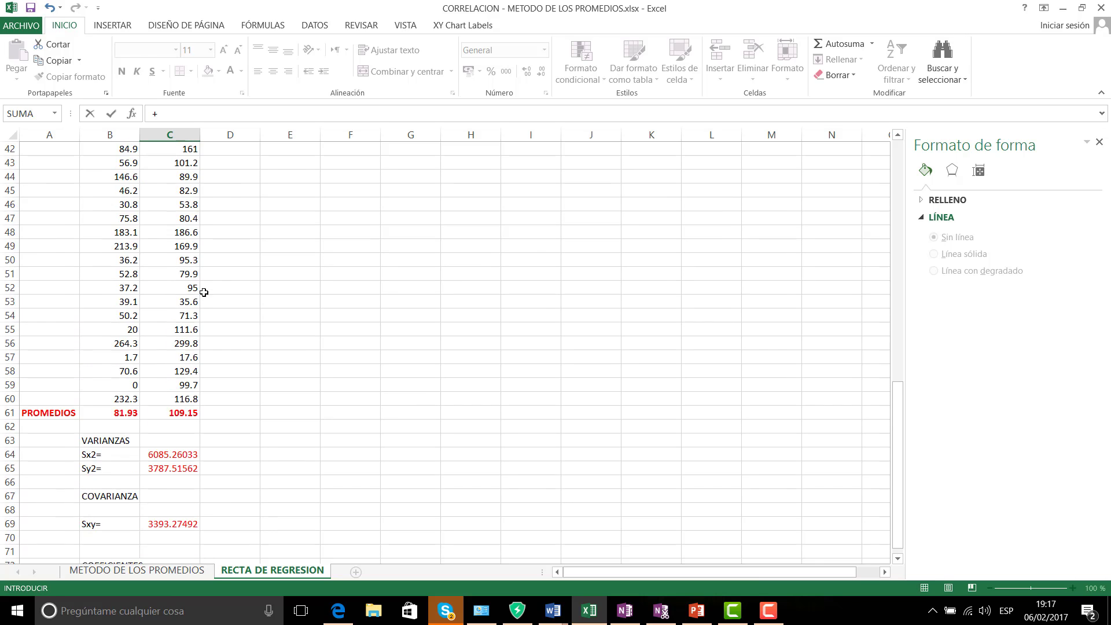
{"action": "scroll", "coordinate": [192, 410], "scroll_direction": "down", "scroll_amount": 3}
{"action": "scroll", "coordinate": [192, 410], "scroll_direction": "down", "scroll_amount": 1}
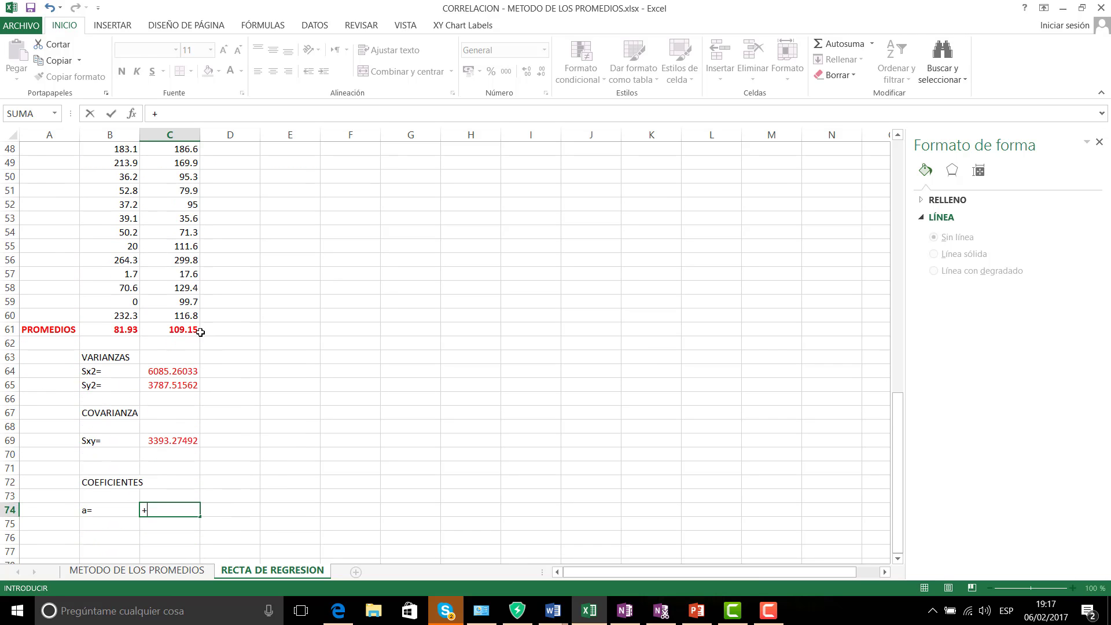
{"action": "left_click", "coordinate": [190, 329]}
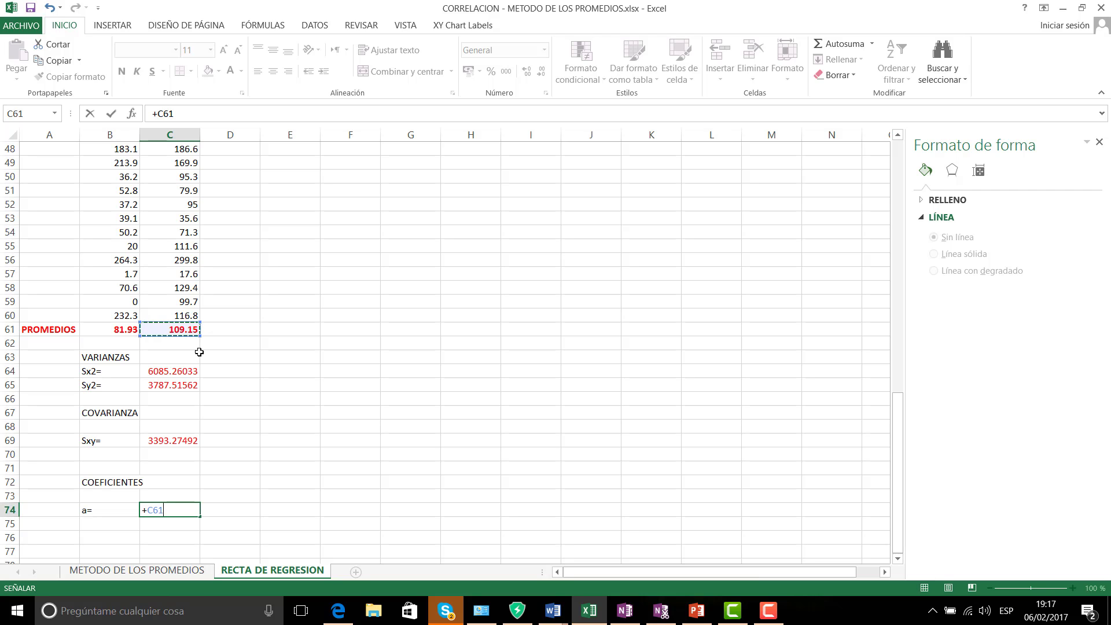
{"action": "type", "text": "-"}
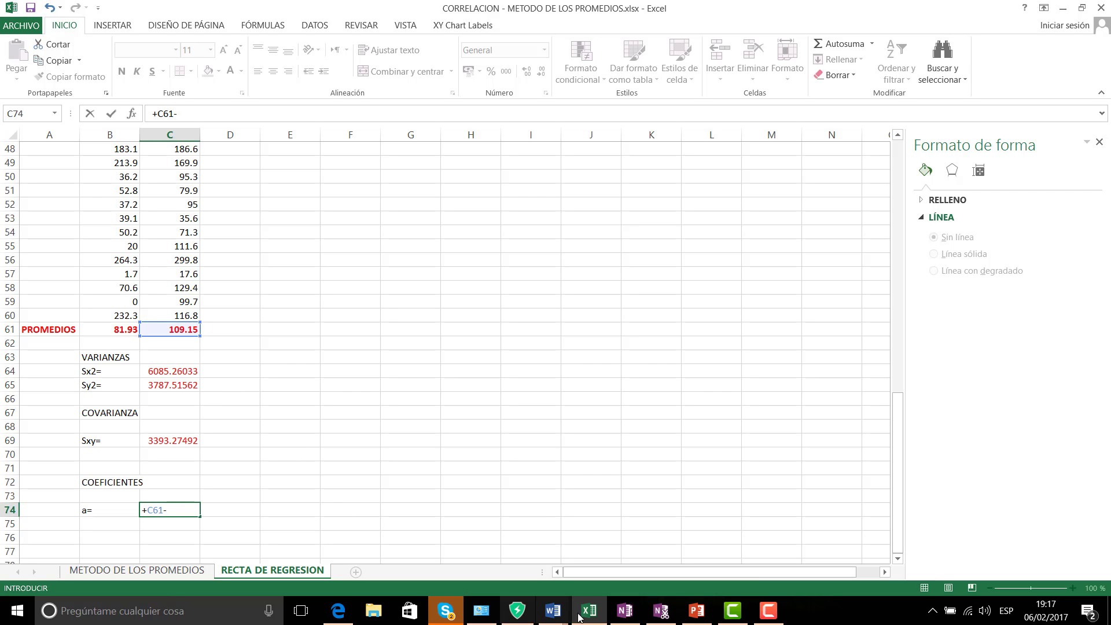
{"action": "left_click", "coordinate": [625, 619]}
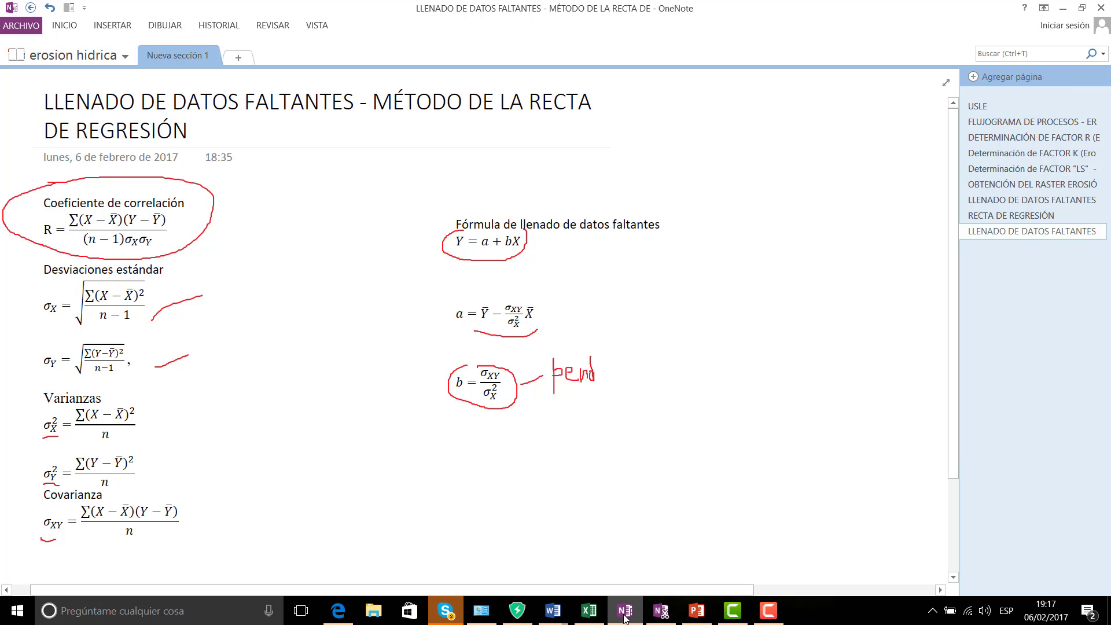
{"action": "left_click", "coordinate": [625, 618]}
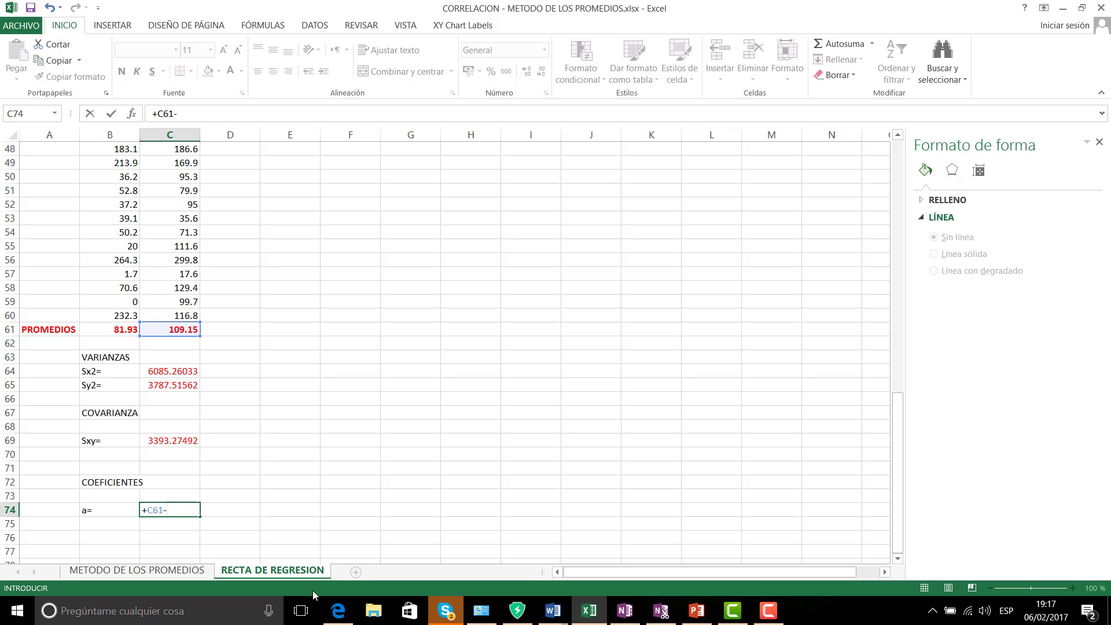
- Complete the C74 formula as +C61-B67/C64*B61, checking the last factor against the OneNote formula
{"action": "left_click", "coordinate": [122, 414]}
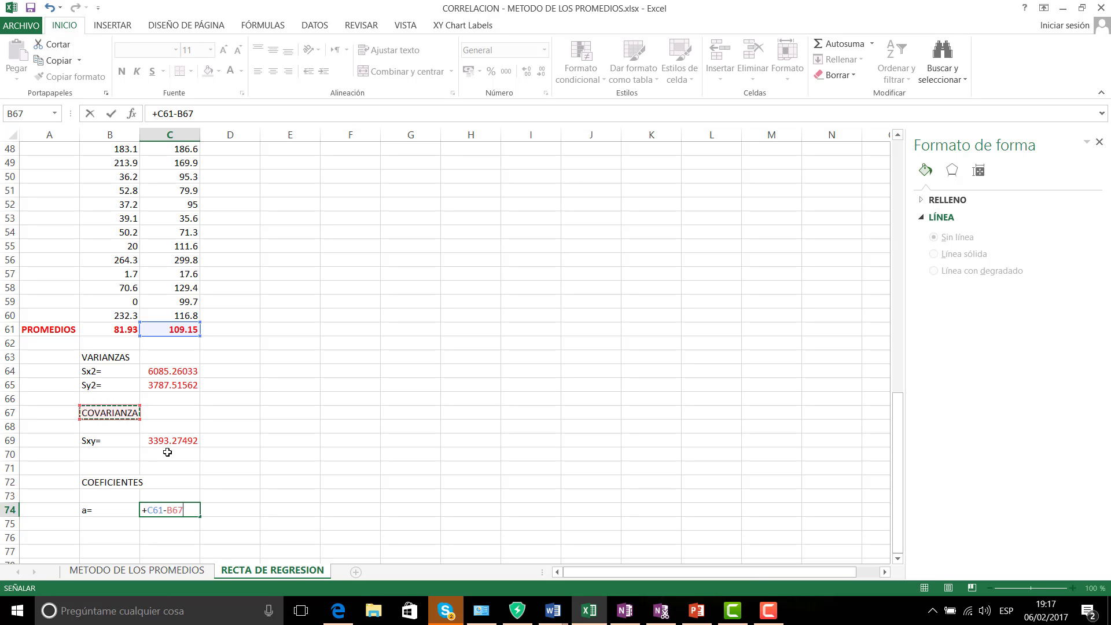
{"action": "type", "text": "/"}
{"action": "left_click", "coordinate": [179, 373]}
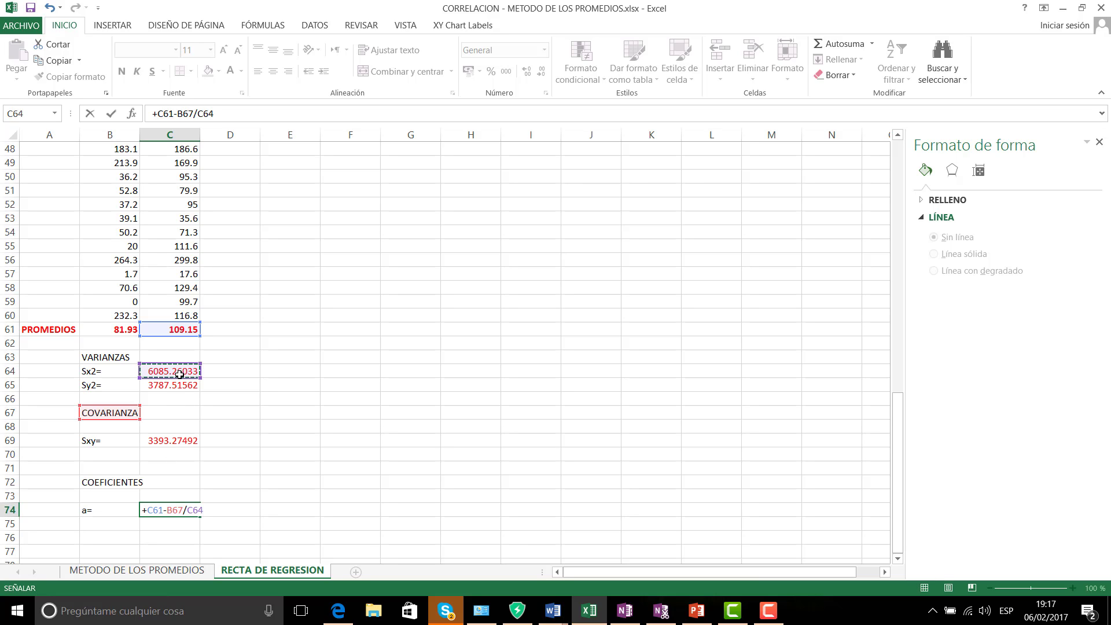
{"action": "type", "text": "*"}
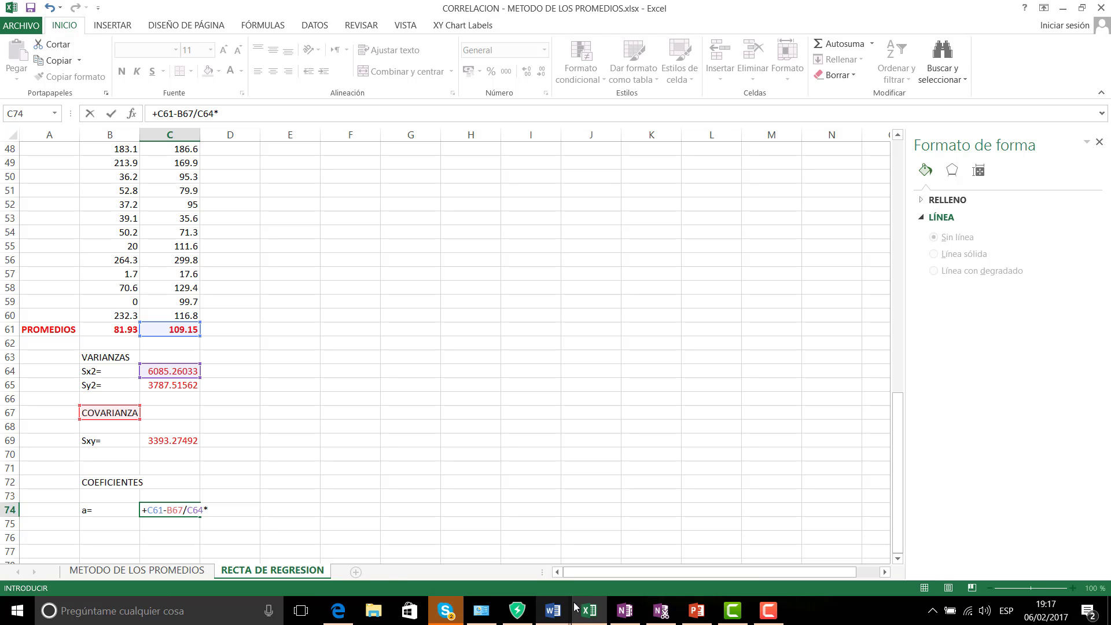
{"action": "left_click", "coordinate": [623, 612]}
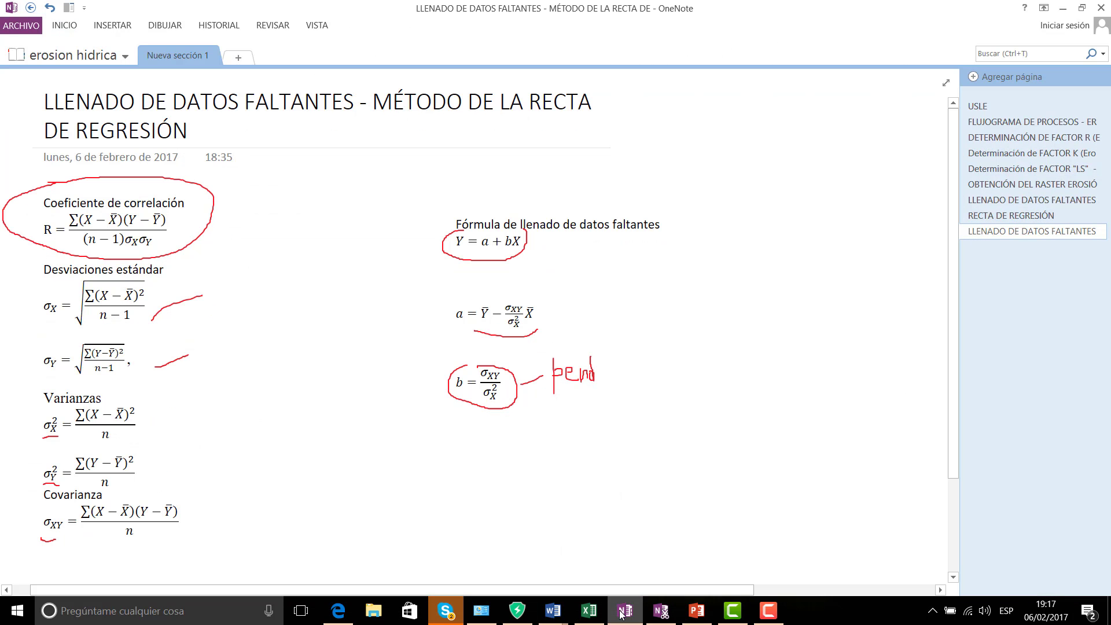
{"action": "left_click", "coordinate": [622, 612]}
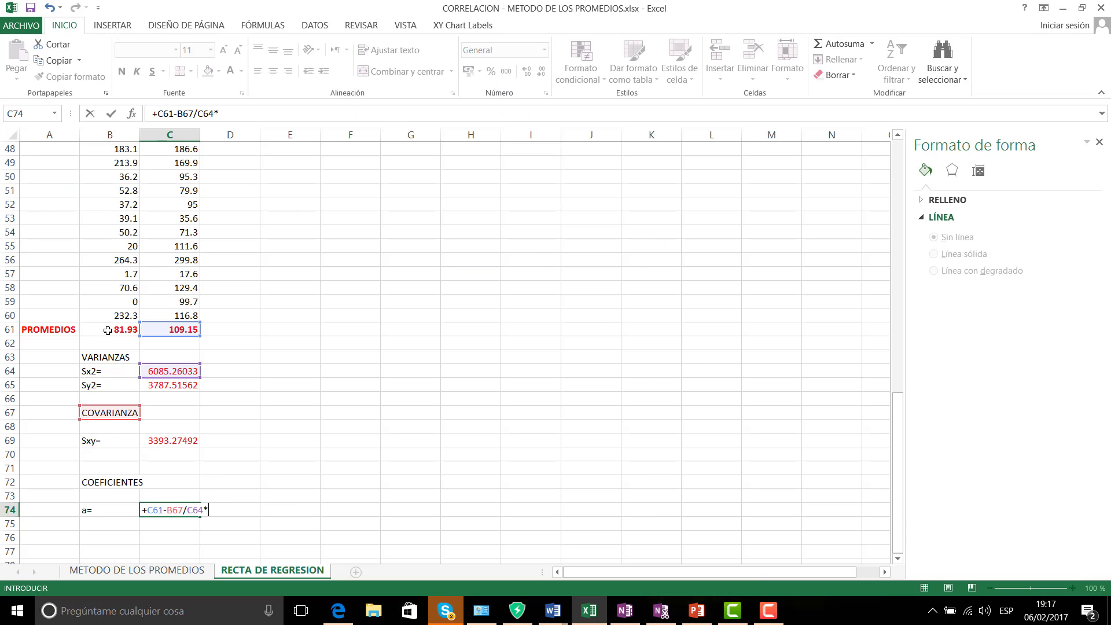
{"action": "left_click", "coordinate": [109, 330]}
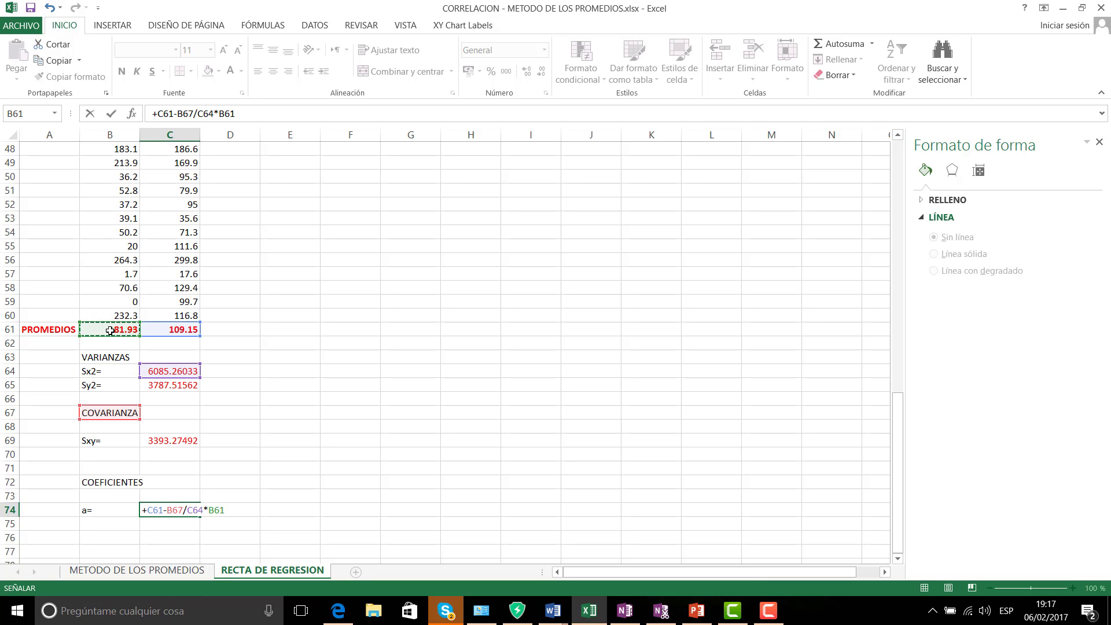
{"action": "key", "text": "Return"}
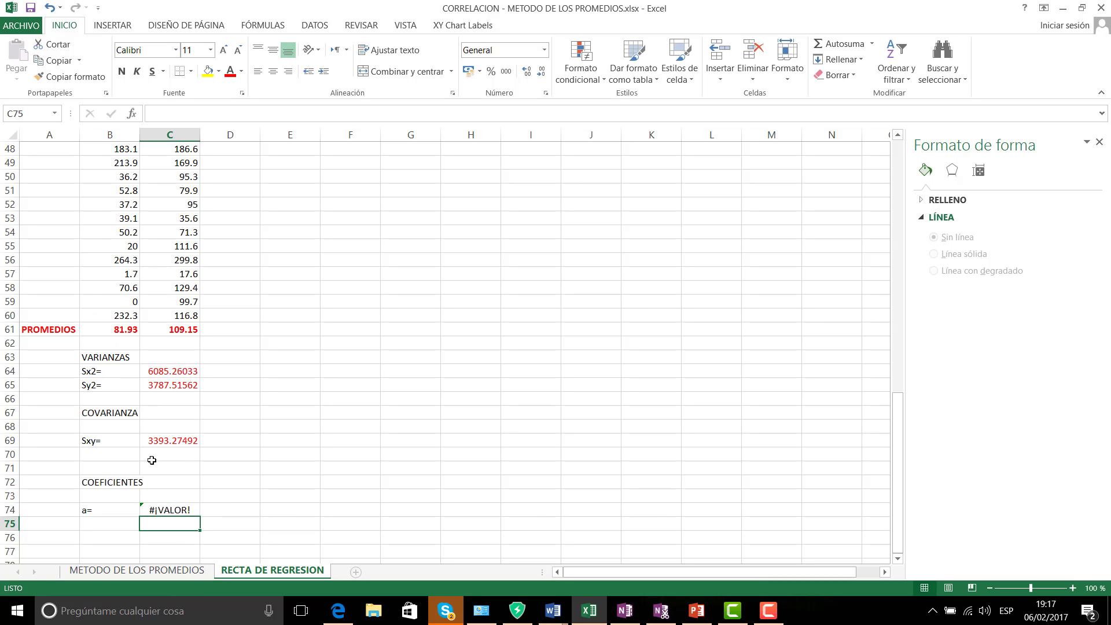
- Recheck the coefficient a formula in OneNote and change the B67 reference in C74 to B69
{"action": "left_click", "coordinate": [182, 511]}
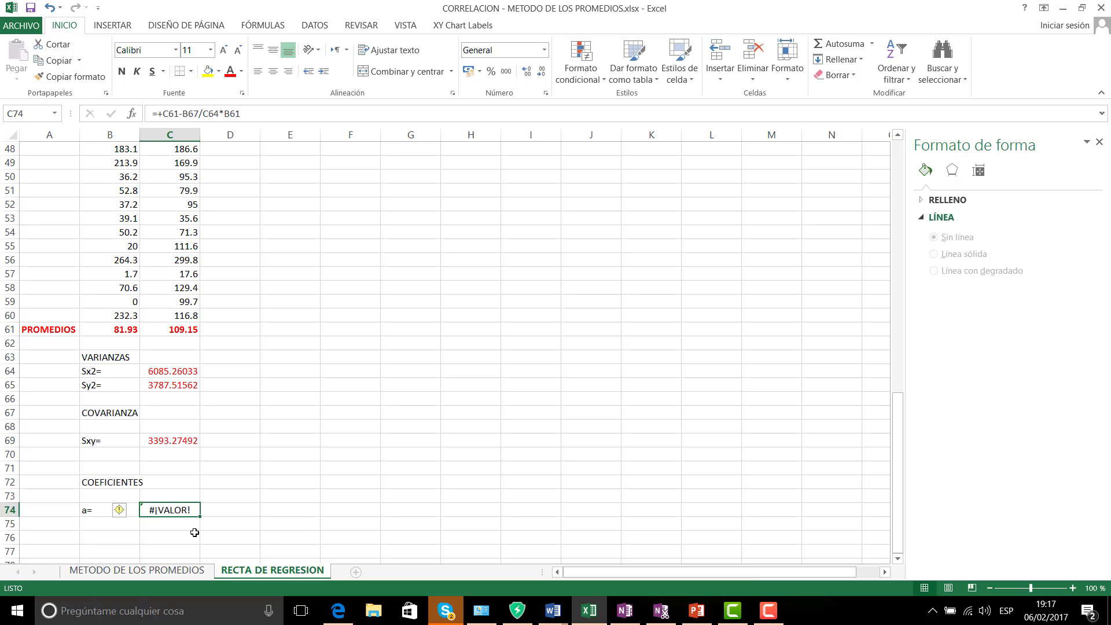
{"action": "mouse_move", "coordinate": [118, 515]}
{"action": "left_click", "coordinate": [627, 613]}
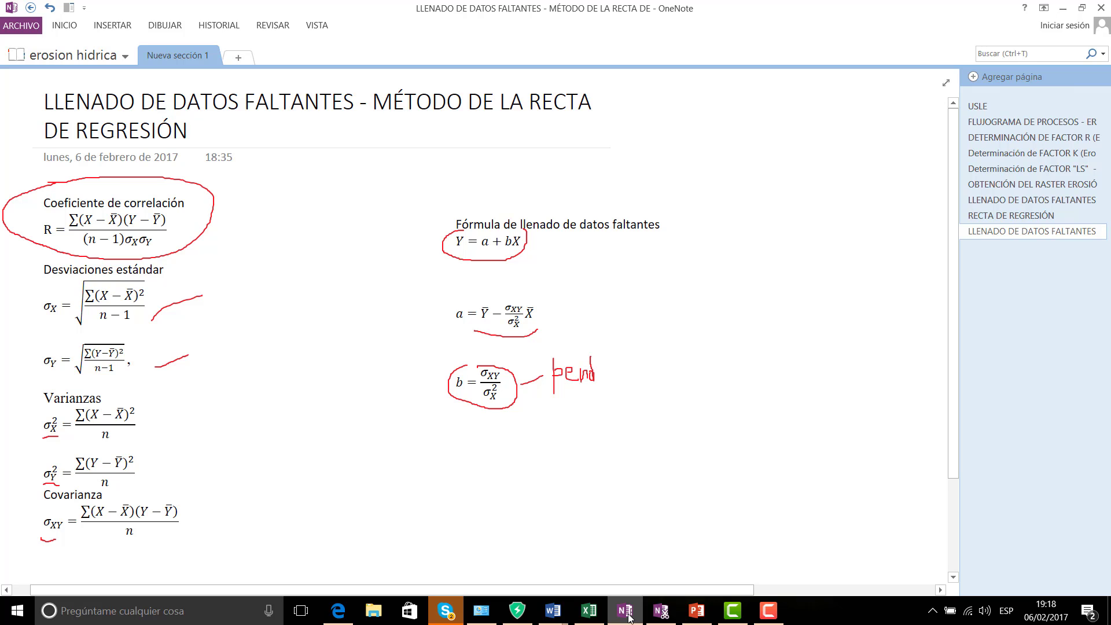
{"action": "left_click", "coordinate": [626, 612]}
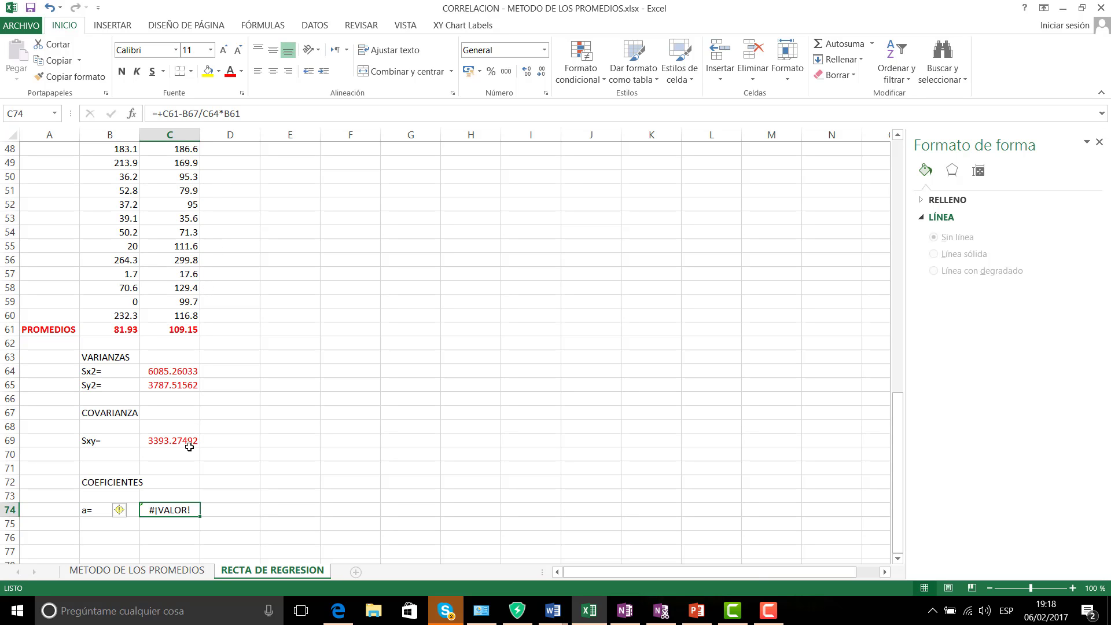
{"action": "left_click", "coordinate": [199, 113]}
{"action": "key", "text": "BackSpace"}
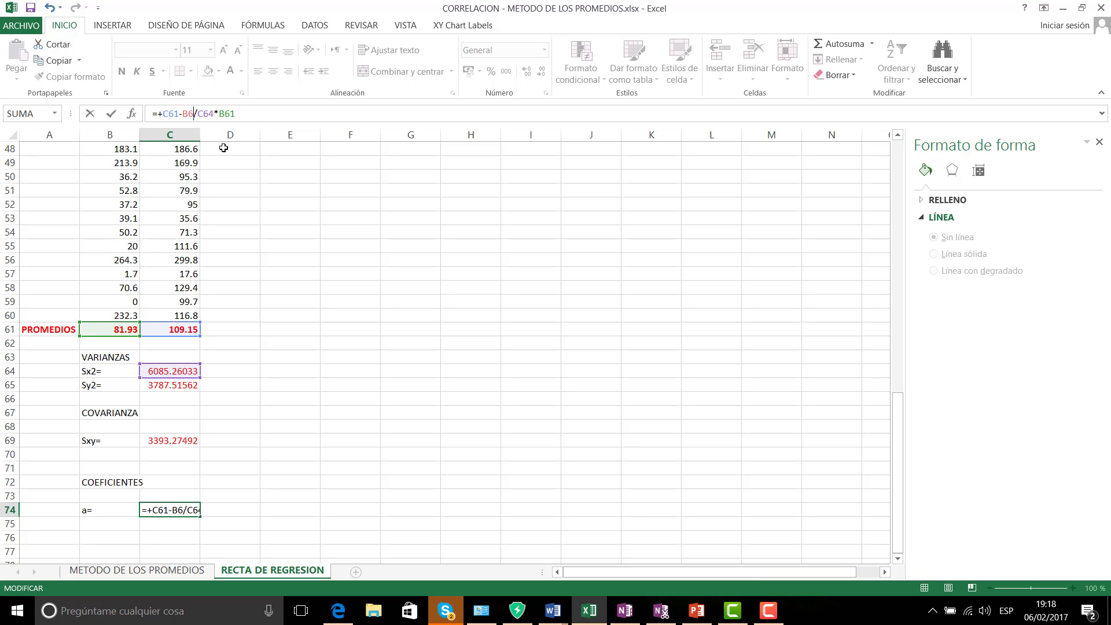
{"action": "type", "text": "9"}
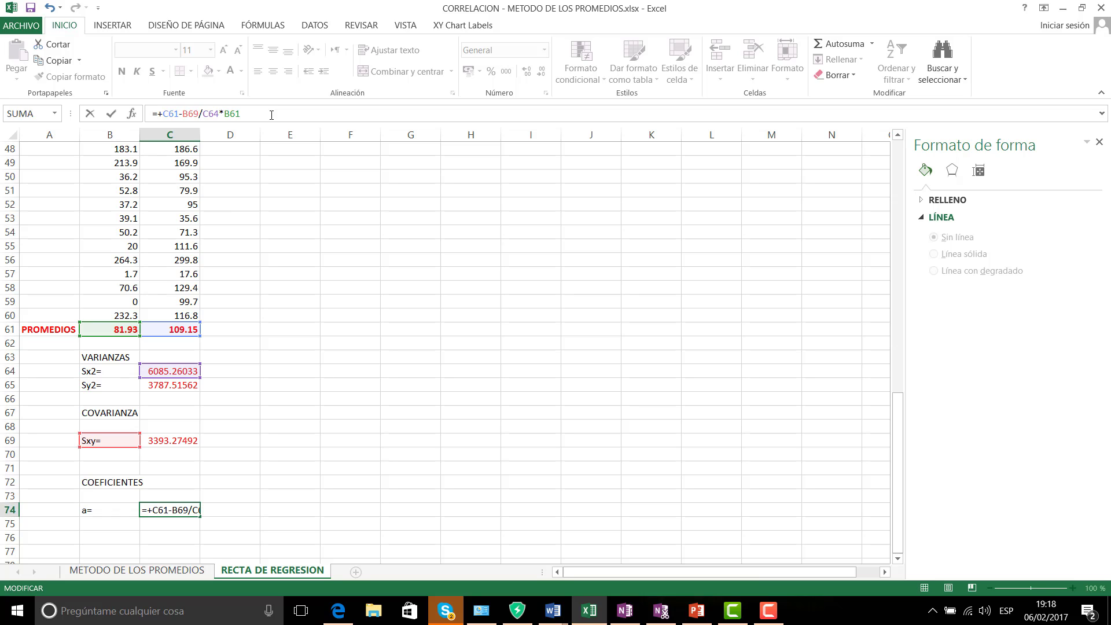
{"action": "key", "text": "Return"}
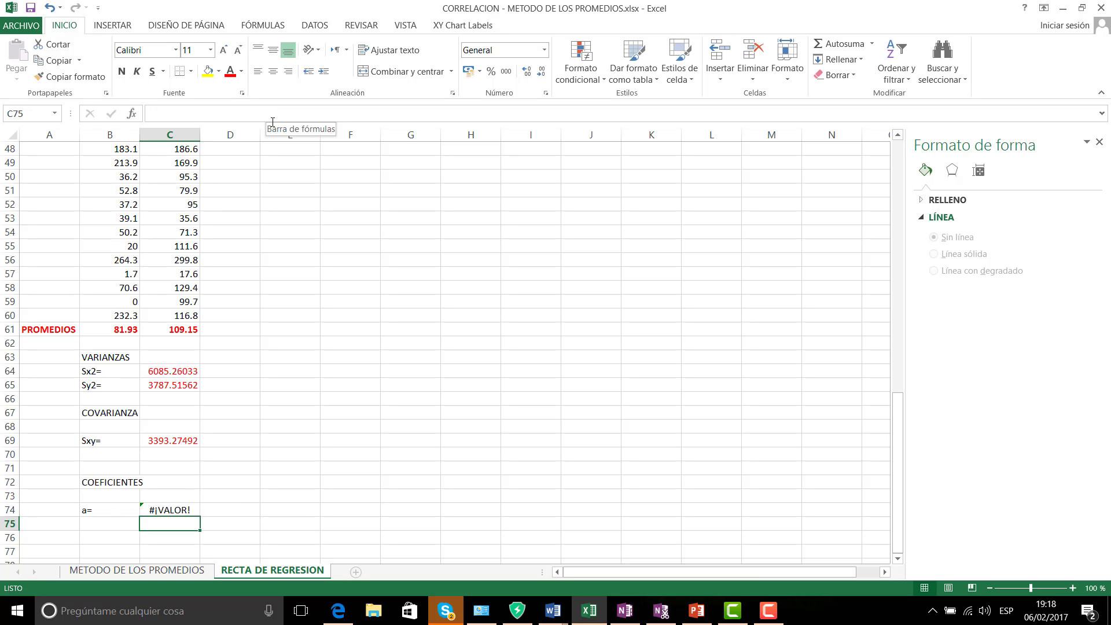
- Try to replace the B69 reference with C69 in the C74 formula
{"action": "left_click", "coordinate": [174, 511]}
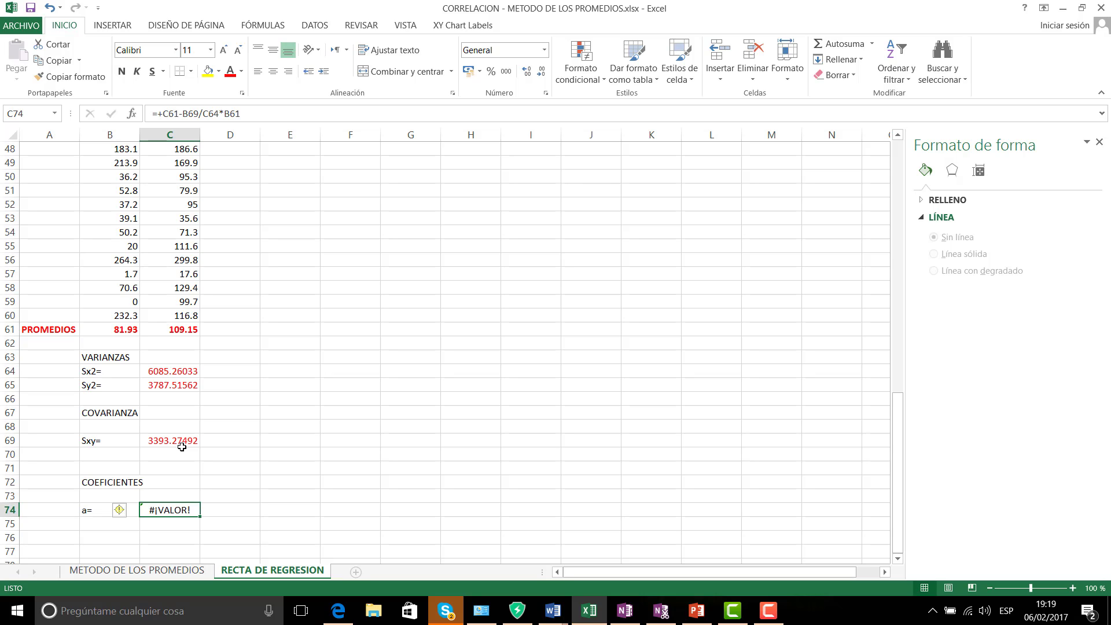
{"action": "left_click", "coordinate": [188, 113]}
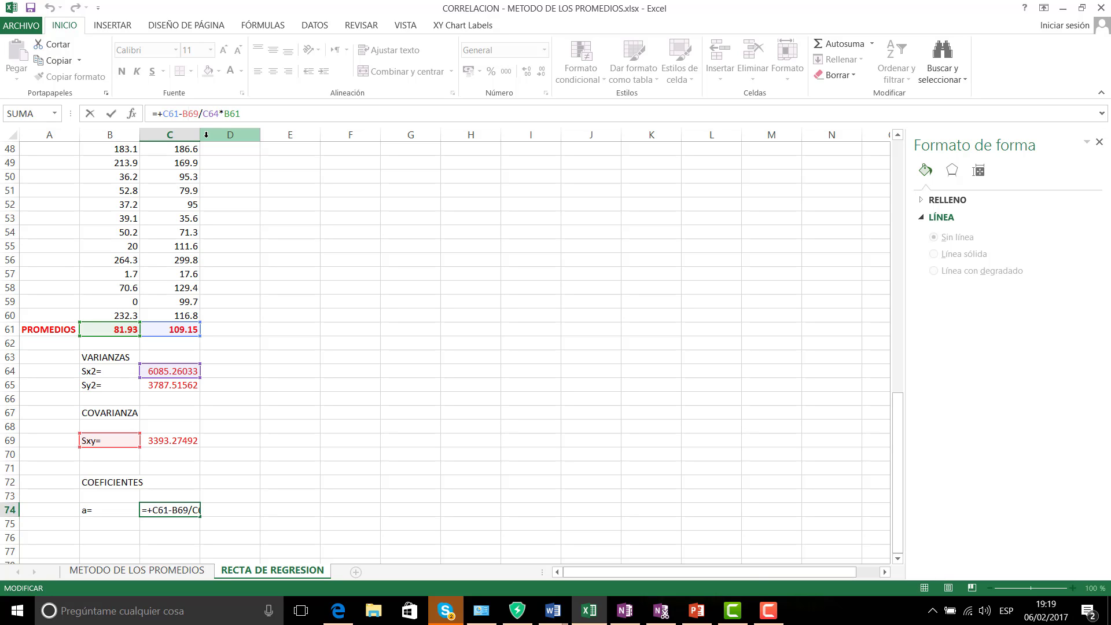
{"action": "key", "text": "BackSpace"}
{"action": "type", "text": "C"}
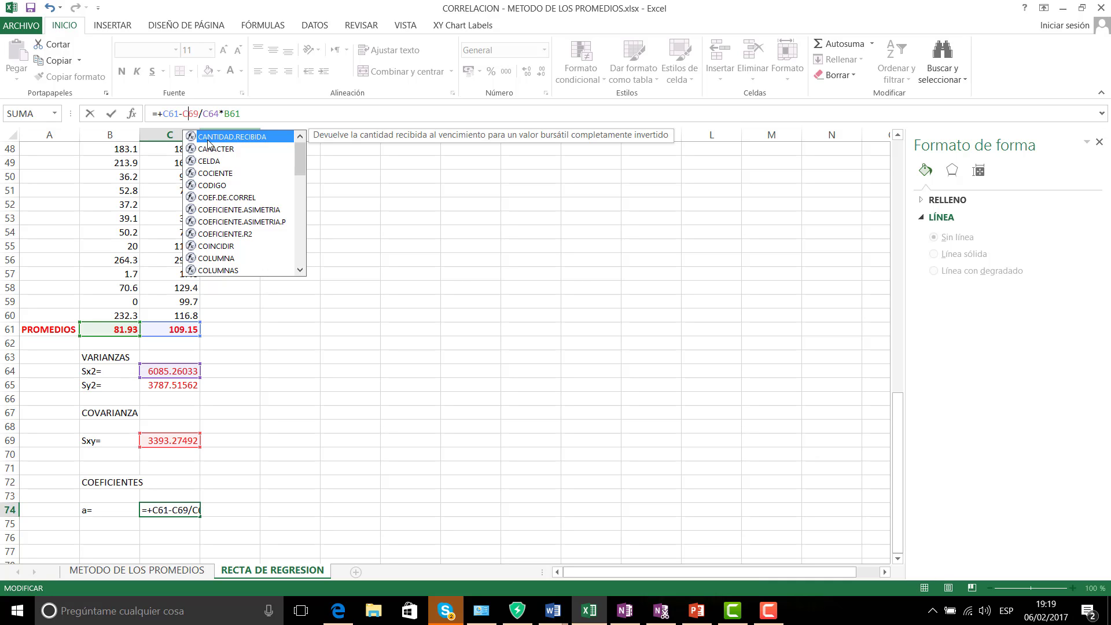
{"action": "key", "text": "Escape"}
{"action": "key", "text": "Escape"}
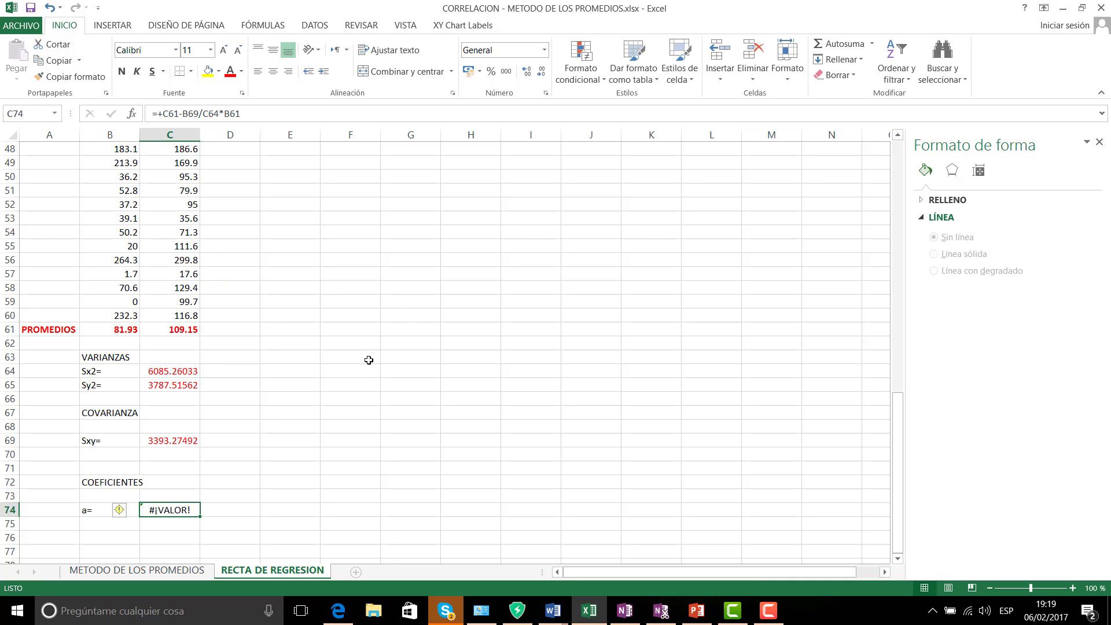
- Clear the coefficient a formula from cell C74
{"action": "left_click", "coordinate": [387, 427]}
{"action": "left_click", "coordinate": [185, 508]}
{"action": "key", "text": "Delete"}
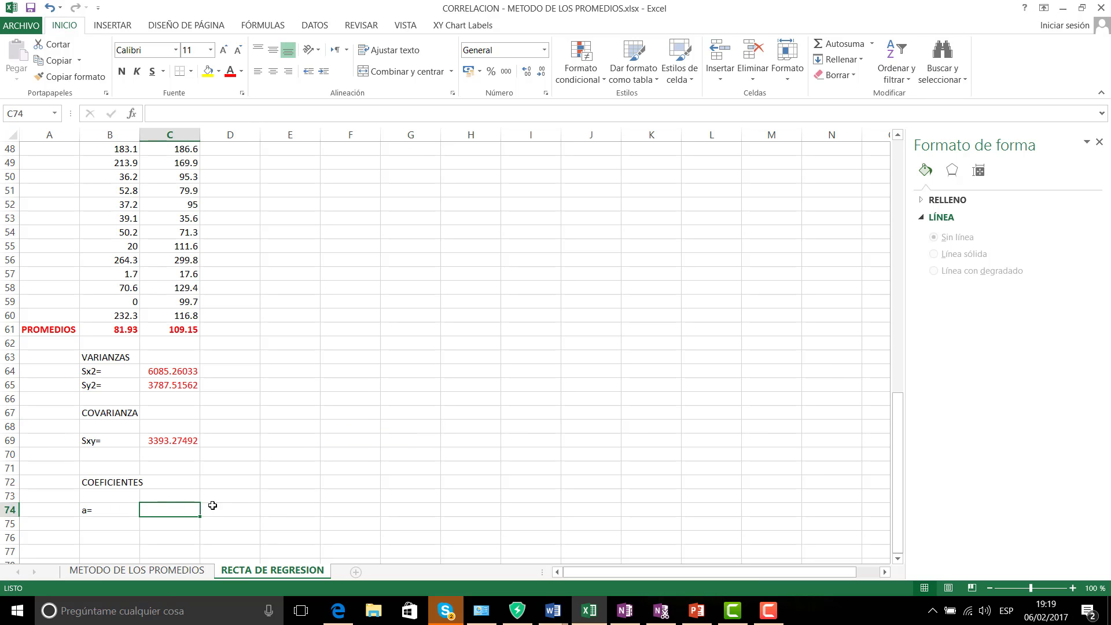
{"action": "left_click", "coordinate": [627, 612]}
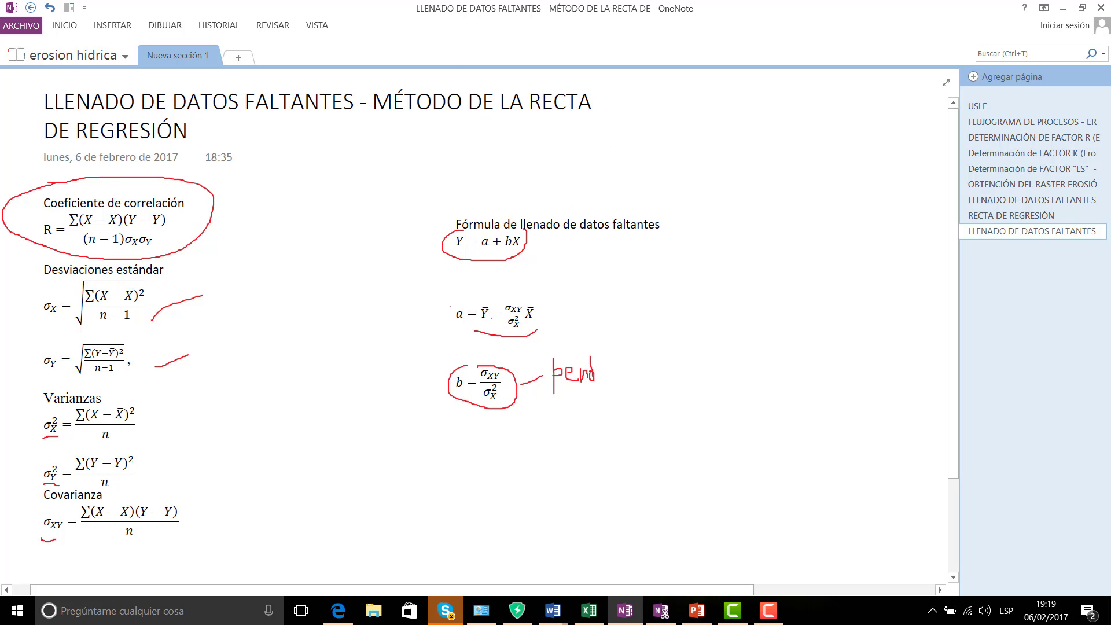
{"action": "left_click", "coordinate": [116, 27]}
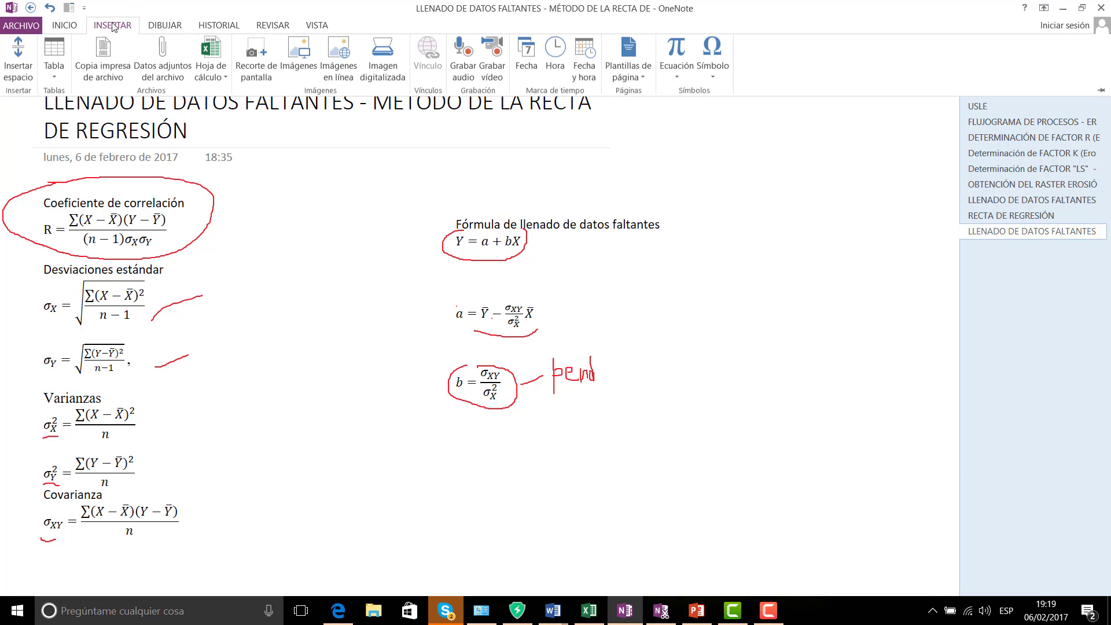
{"action": "type", "text": "ºº"}
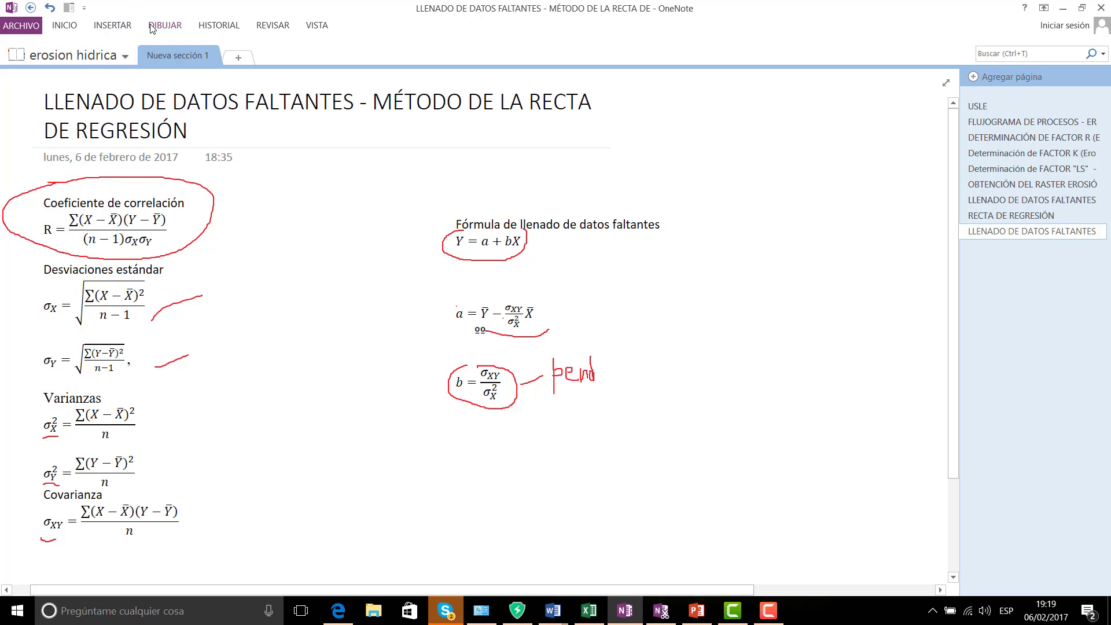
{"action": "left_click", "coordinate": [64, 26]}
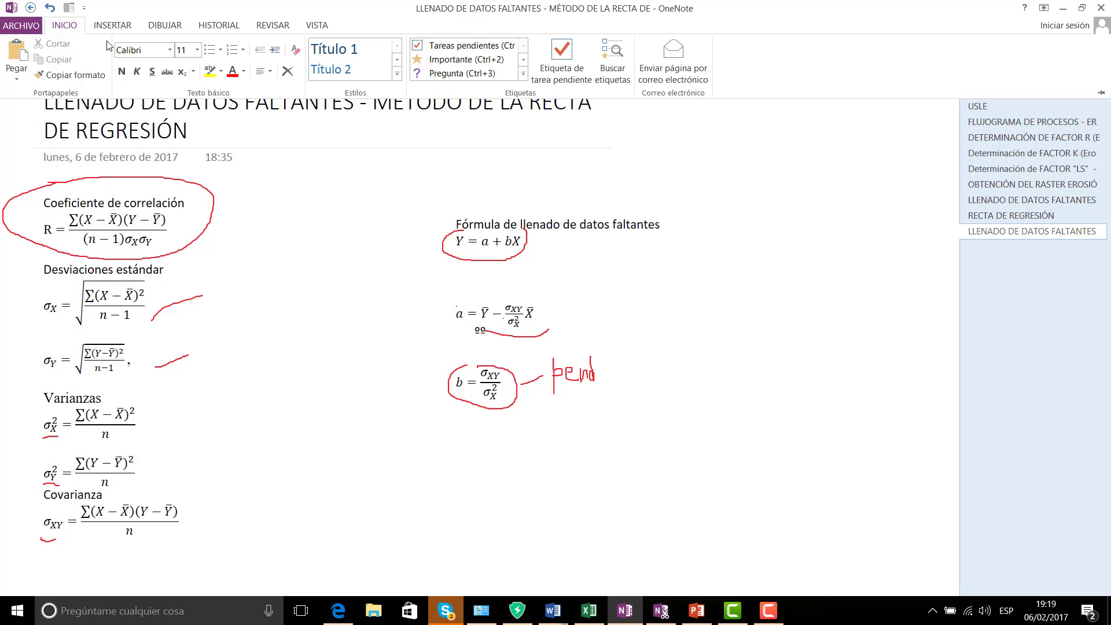
{"action": "type", "text": "ºº"}
{"action": "left_click_drag", "start_coordinate": [459, 315], "coordinate": [543, 331]}
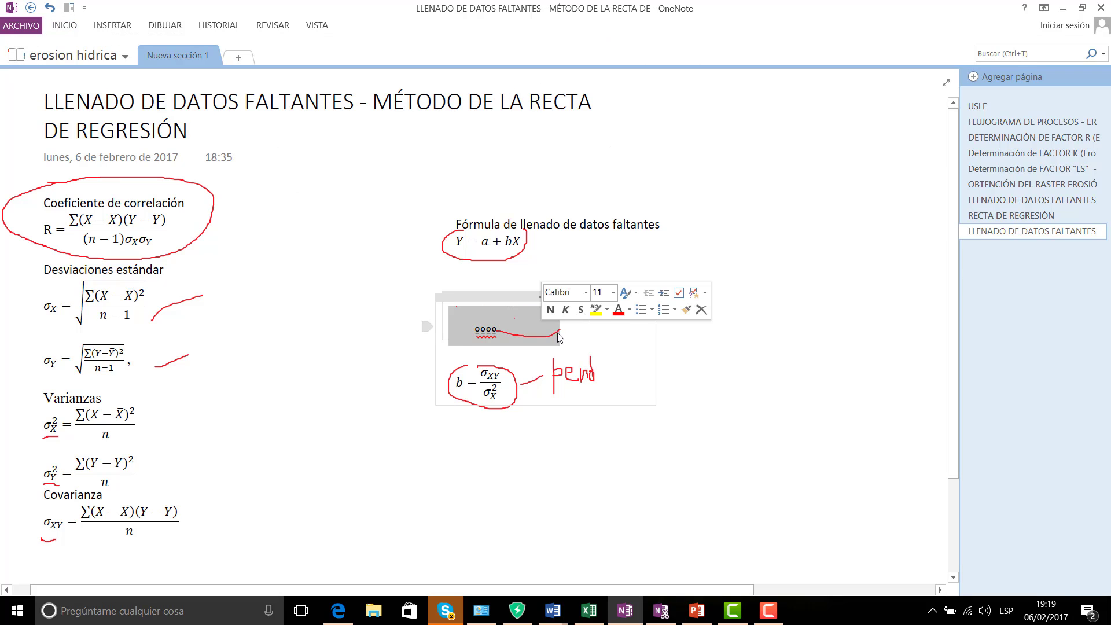
{"action": "key", "text": "Delete"}
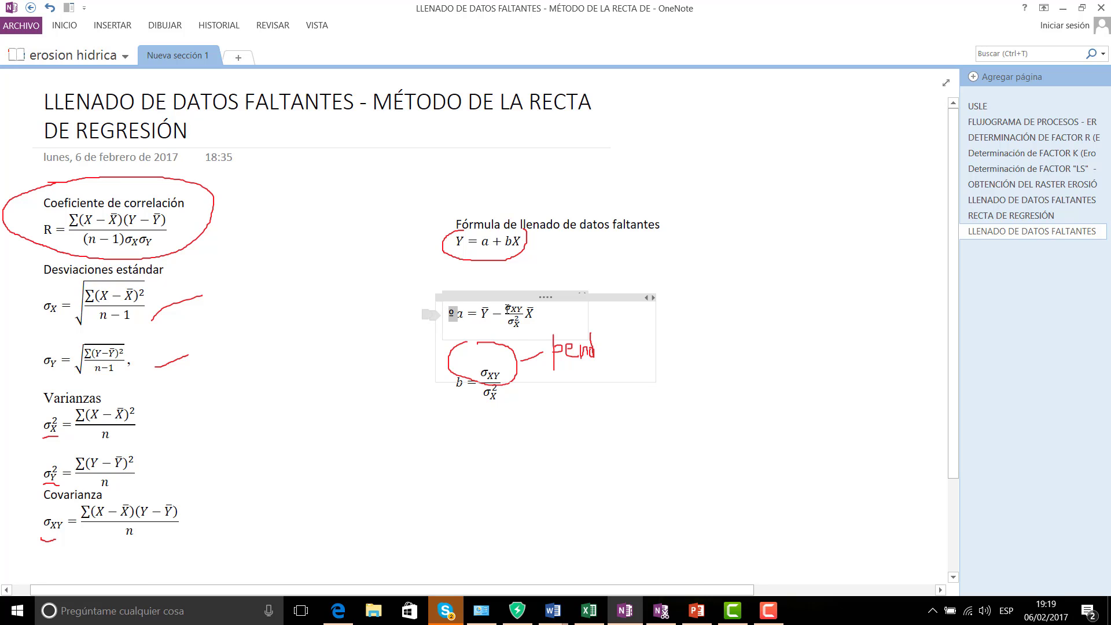
{"action": "left_click", "coordinate": [459, 315]}
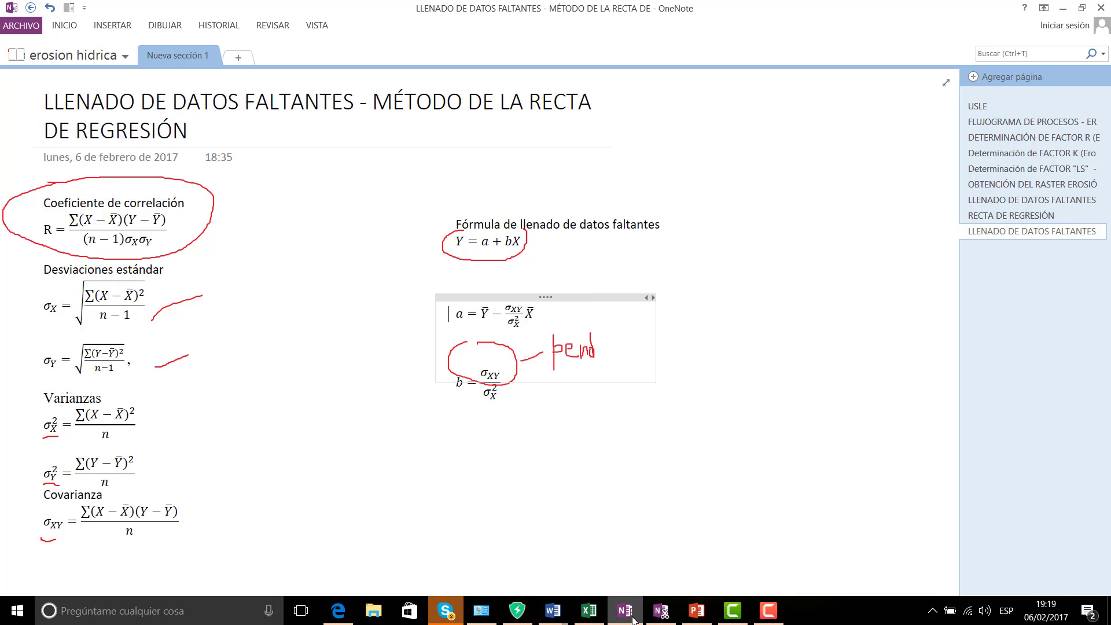
- Switch back to Excel and begin the coefficient a formula in C74 as +C61-C69/
{"action": "left_click", "coordinate": [597, 614]}
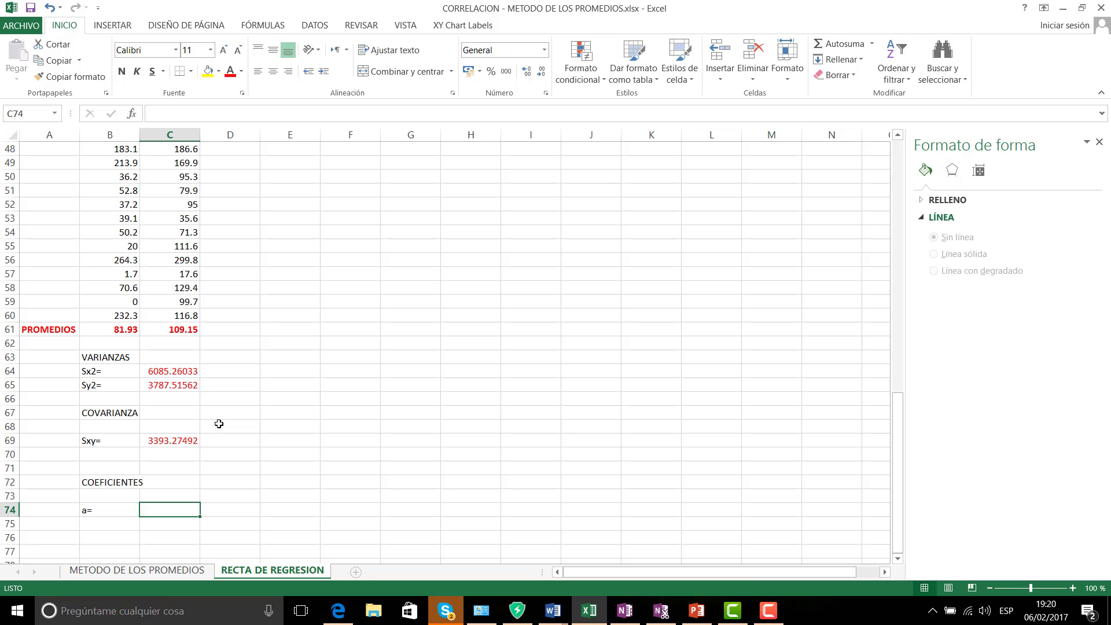
{"action": "type", "text": "+"}
{"action": "left_click", "coordinate": [177, 328]}
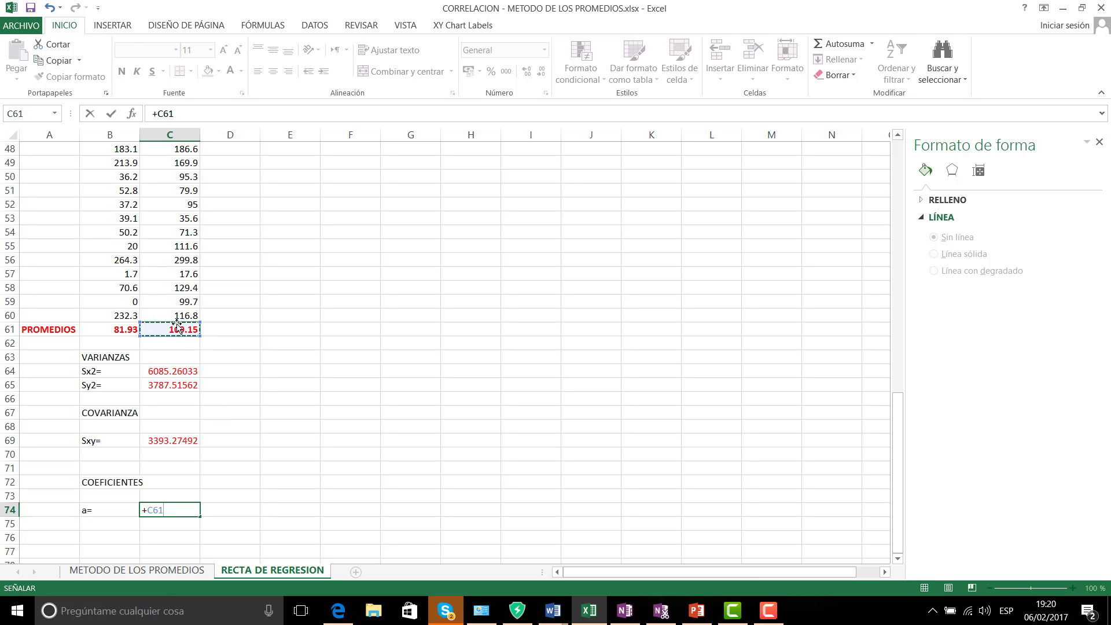
{"action": "type", "text": "-"}
{"action": "left_click", "coordinate": [178, 442]}
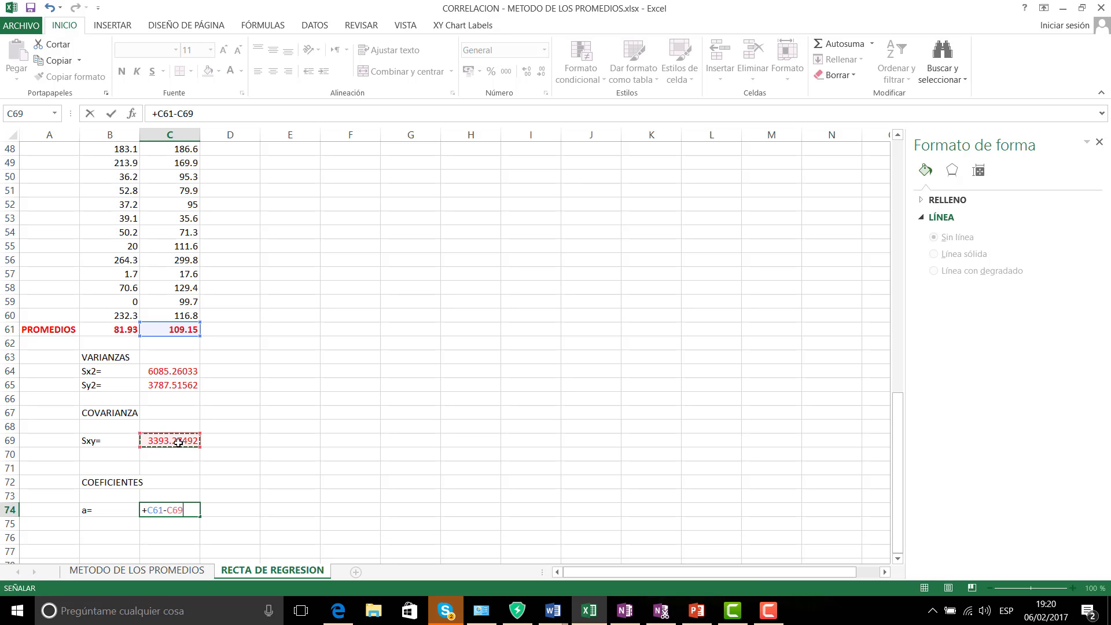
{"action": "type", "text": "/"}
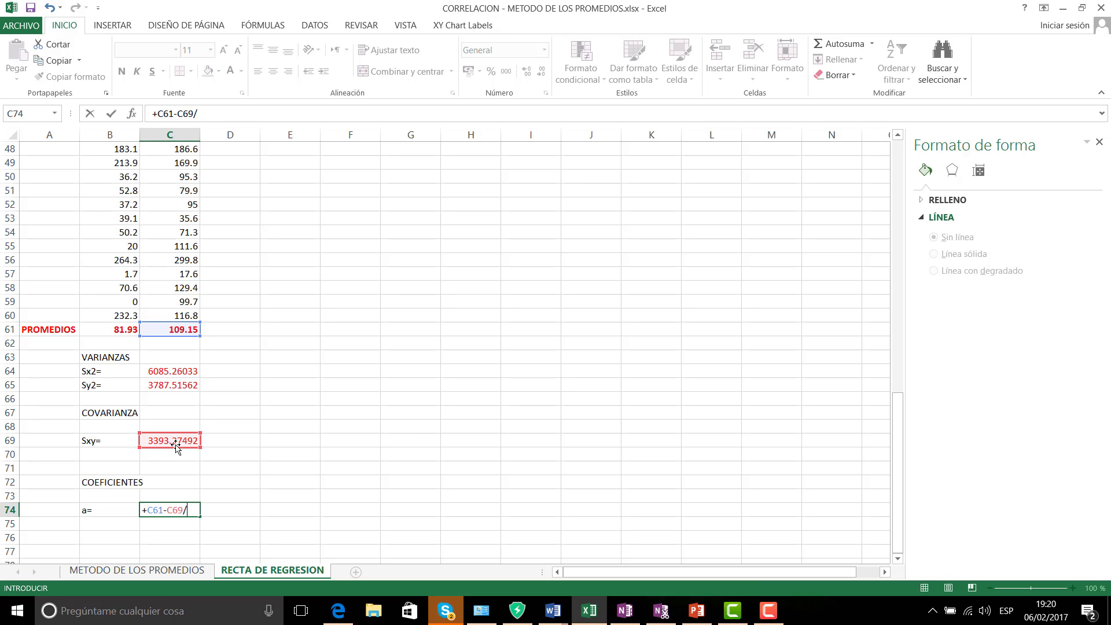
- Complete the C74 formula as +C61-C69/C64*B61, checking the divisor and the last factor against the coefficient a formula in OneNote
{"action": "left_click", "coordinate": [626, 611]}
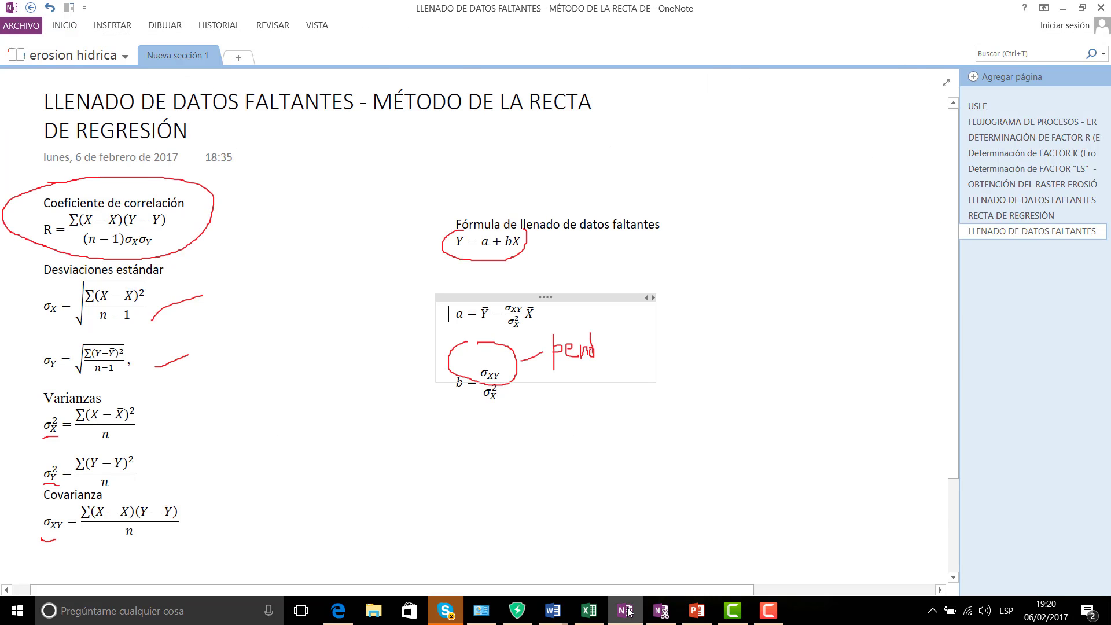
{"action": "left_click", "coordinate": [628, 610]}
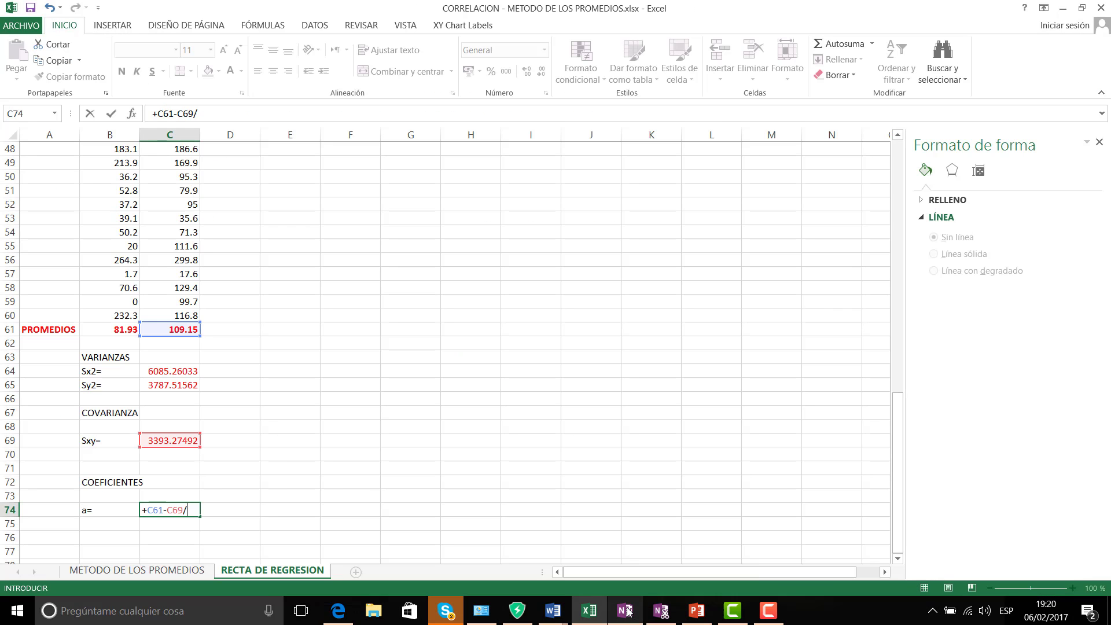
{"action": "left_click", "coordinate": [174, 371]}
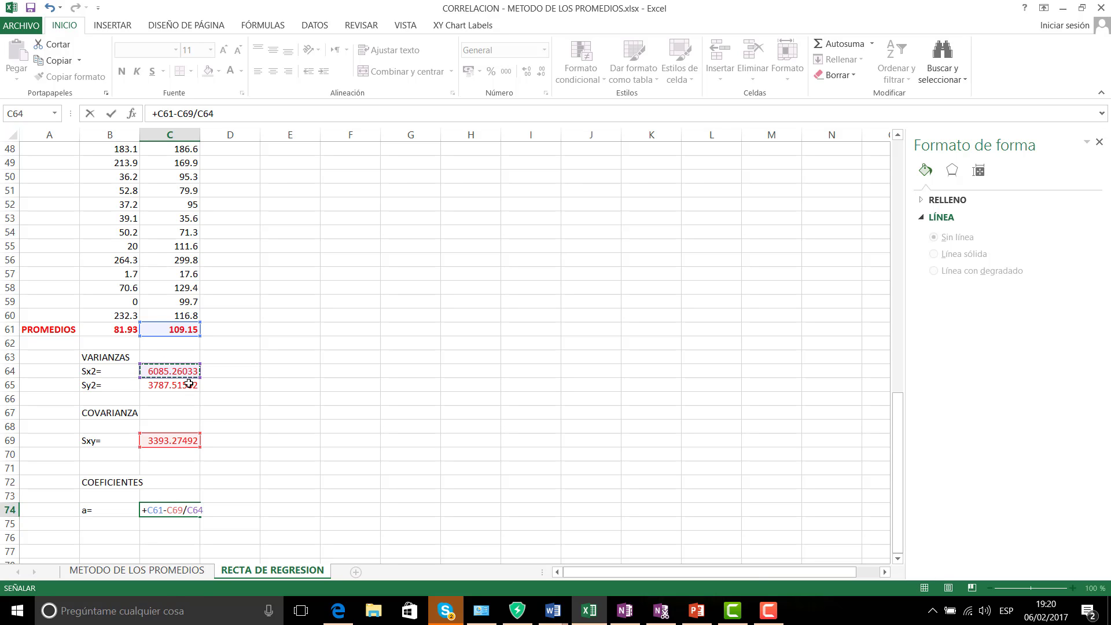
{"action": "type", "text": "*"}
{"action": "left_click", "coordinate": [622, 611]}
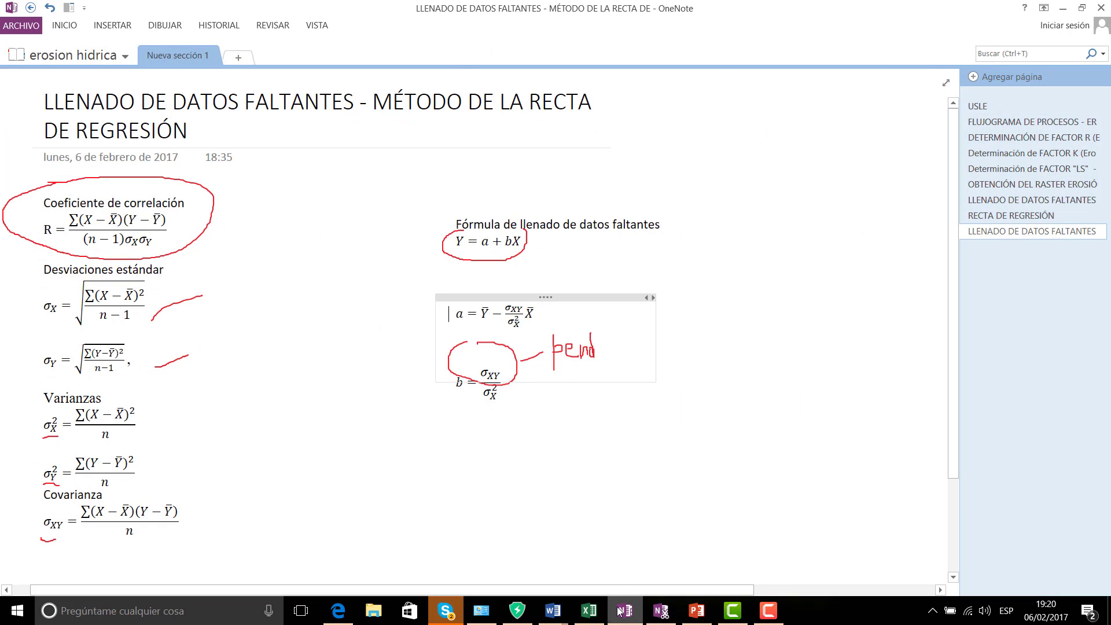
{"action": "left_click", "coordinate": [621, 610]}
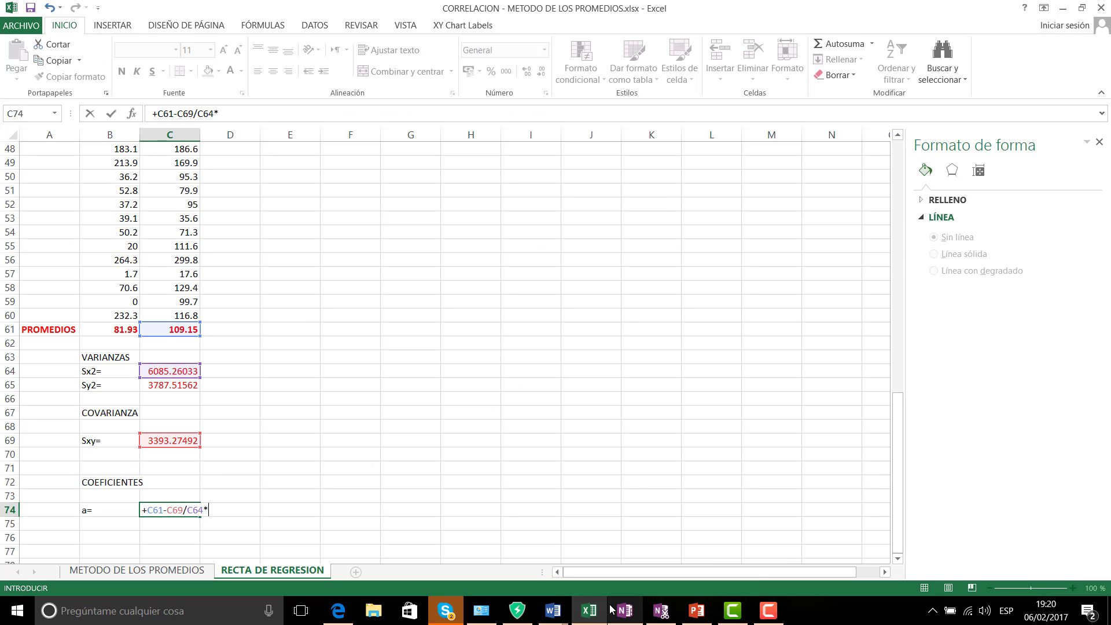
{"action": "left_click", "coordinate": [115, 330]}
{"action": "key", "text": "Return"}
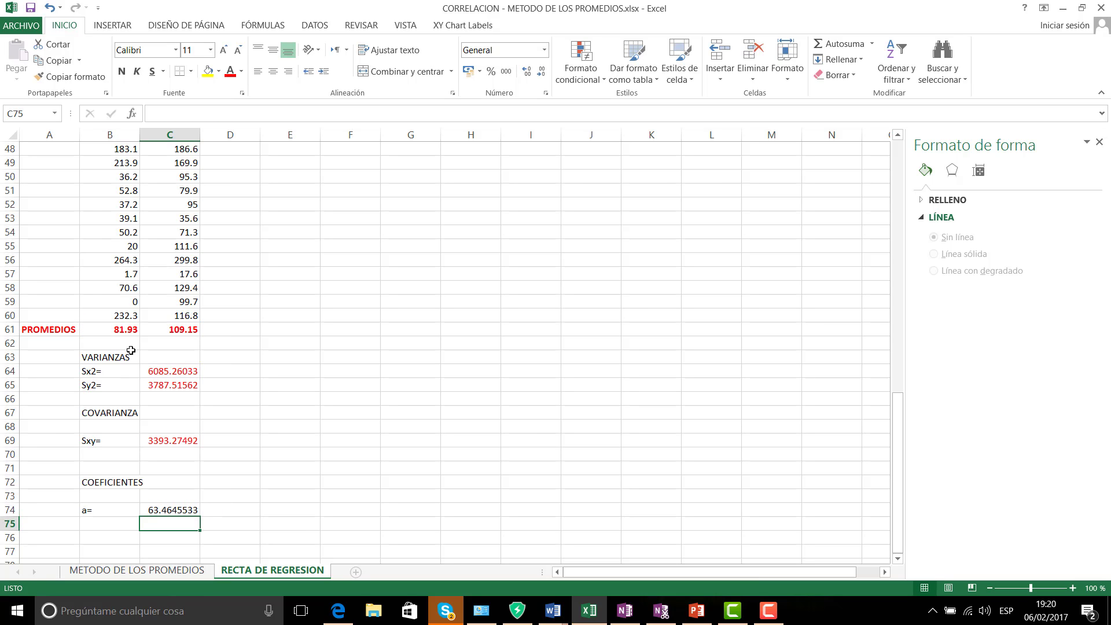
- Label cell B75 as b= below the coefficient a row
{"action": "key", "text": "Left"}
{"action": "type", "text": "B"}
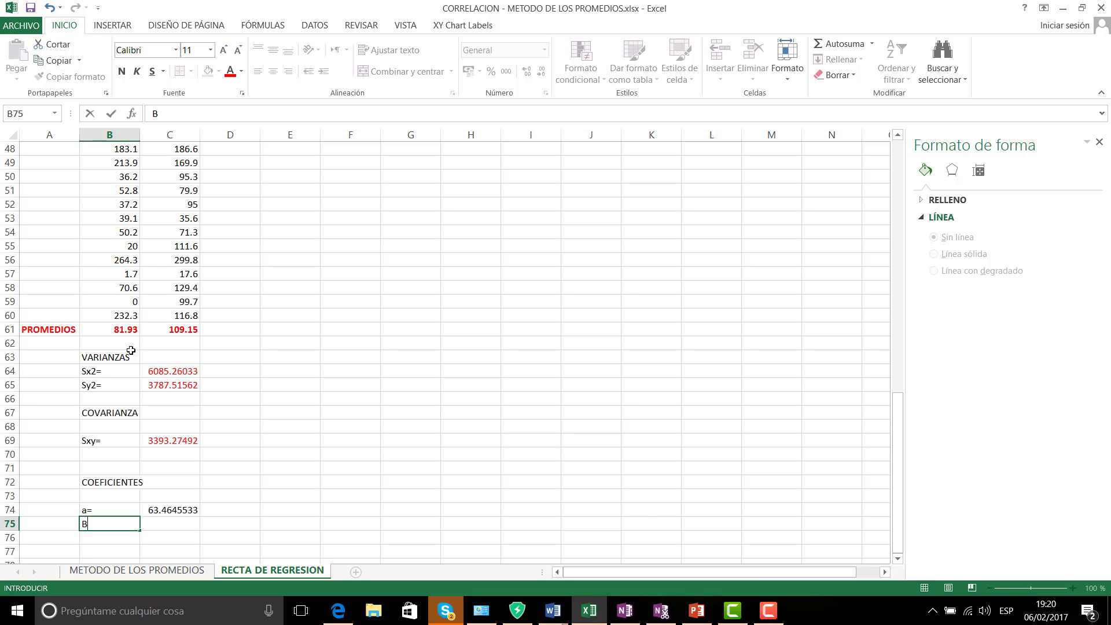
{"action": "key", "text": "BackSpace"}
{"action": "type", "text": "B"}
{"action": "key", "text": "BackSpace"}
{"action": "key", "text": "BackSpace"}
{"action": "type", "text": "b="}
{"action": "key", "text": "Tab"}
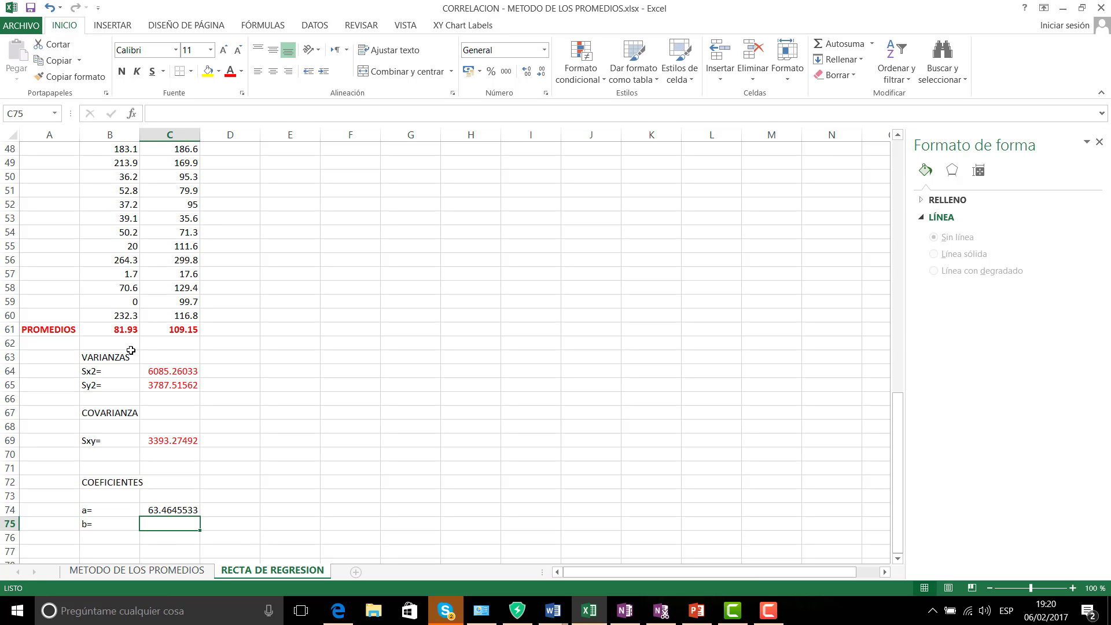
- Check the coefficient b formula in OneNote and enter +C69/C64 in cell C75 in Excel
{"action": "left_click", "coordinate": [624, 614]}
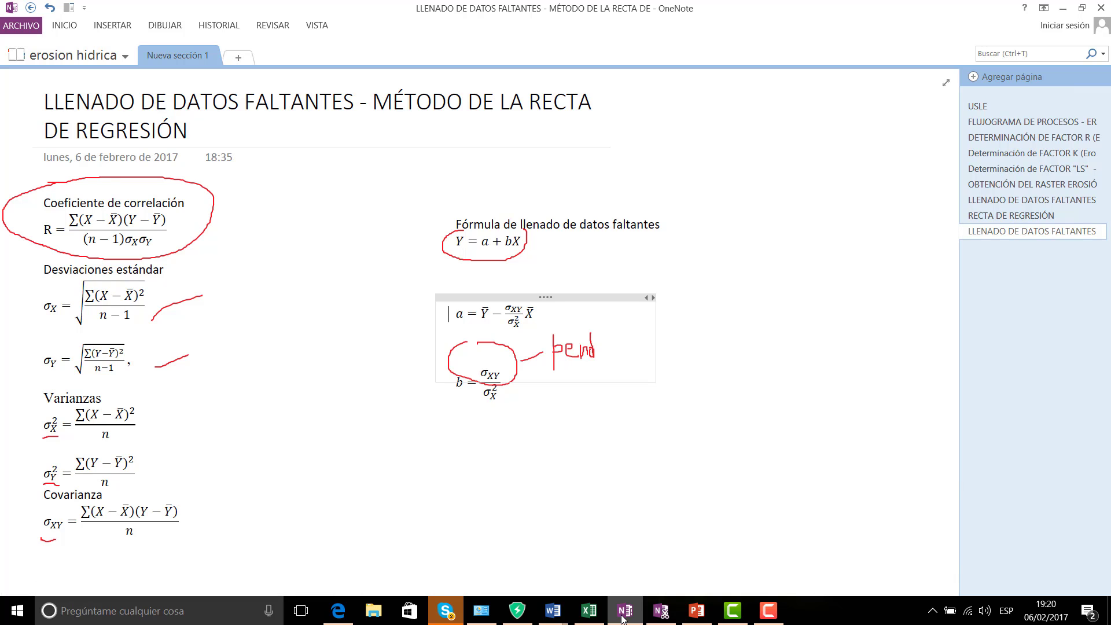
{"action": "left_click", "coordinate": [623, 615]}
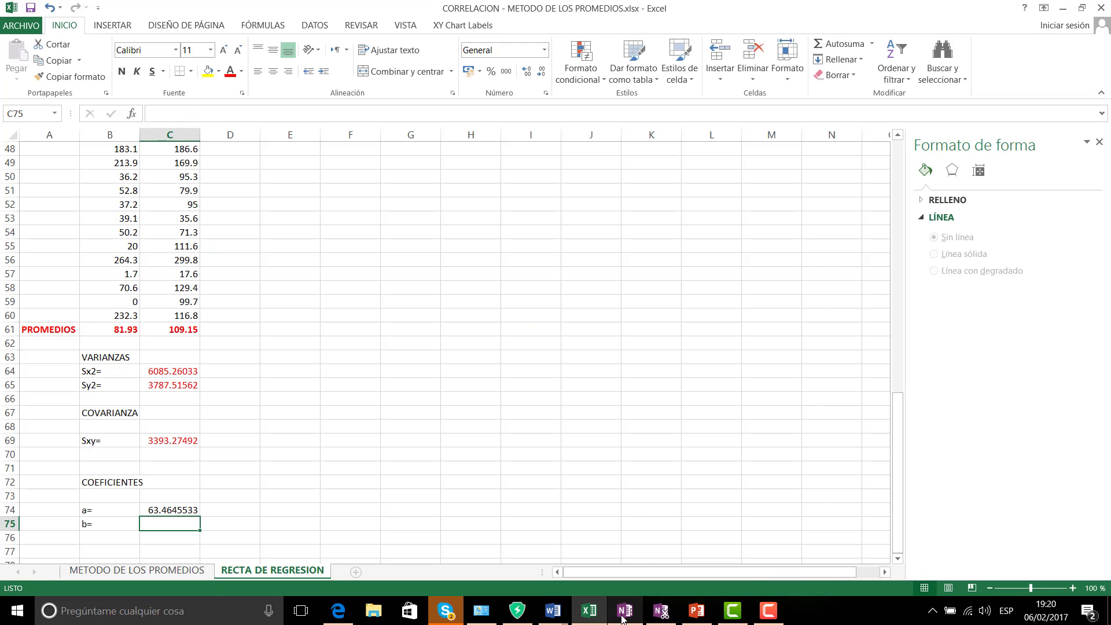
{"action": "type", "text": "+"}
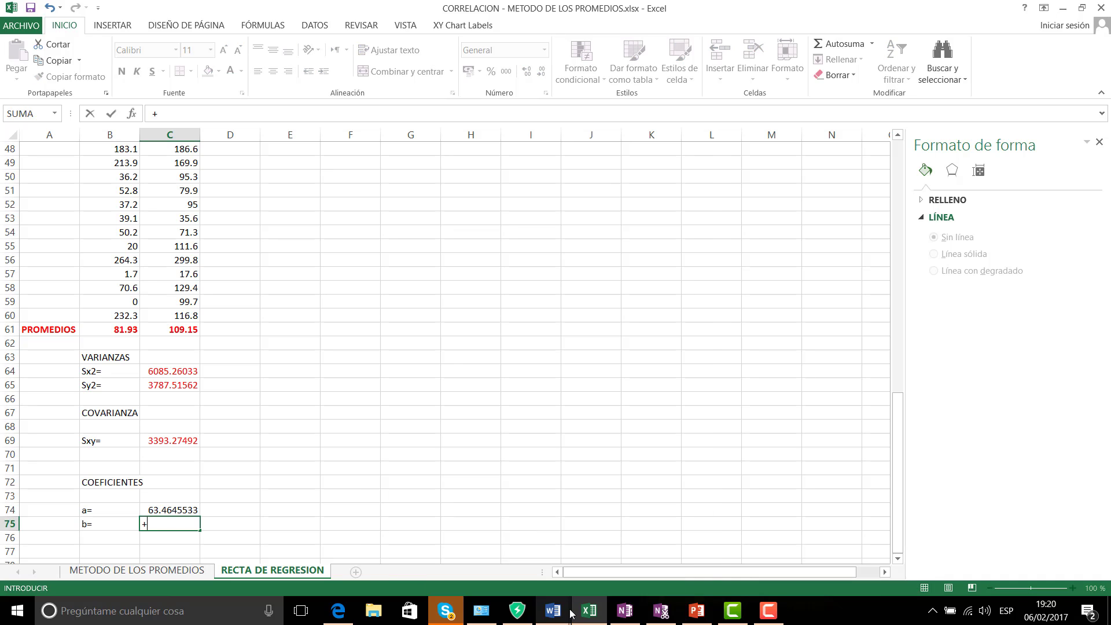
{"action": "left_click", "coordinate": [167, 440]}
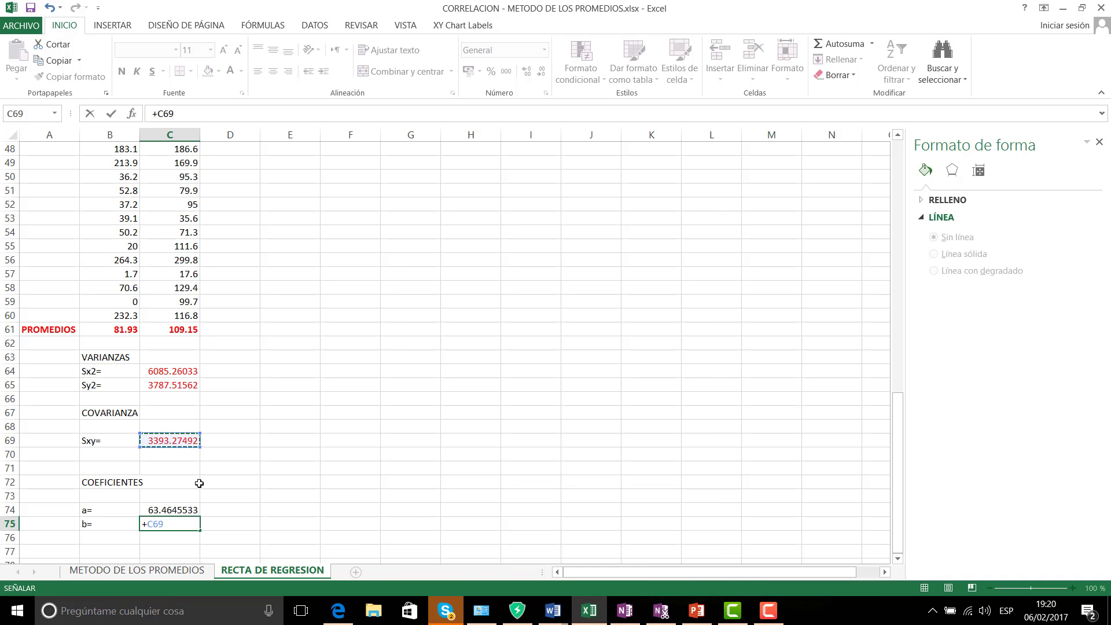
{"action": "type", "text": "/"}
{"action": "left_click", "coordinate": [181, 371]}
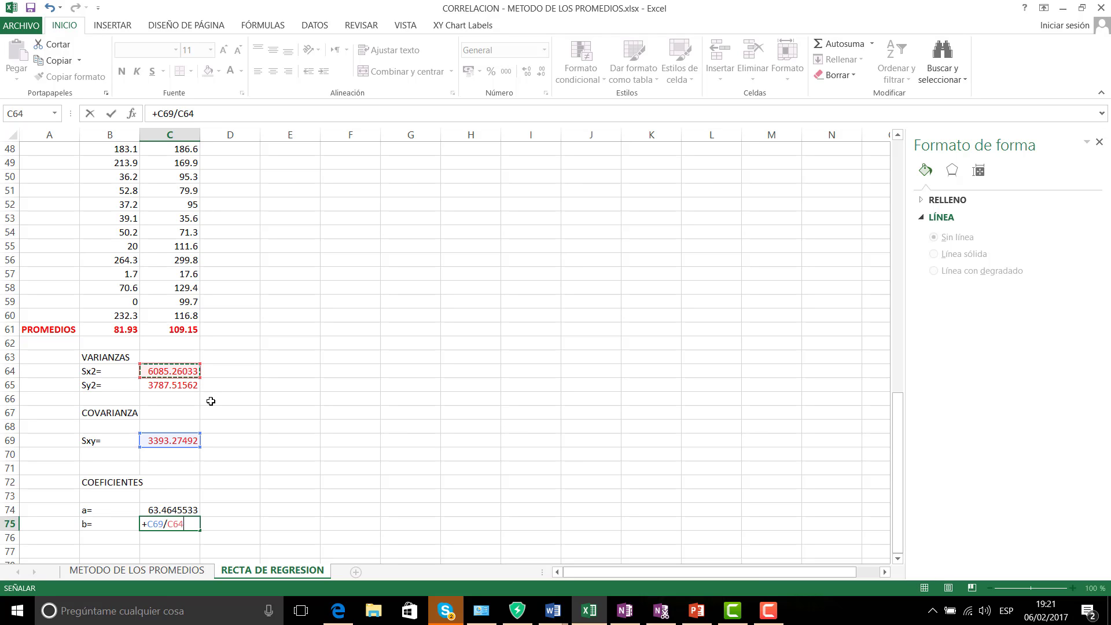
{"action": "key", "text": "Return"}
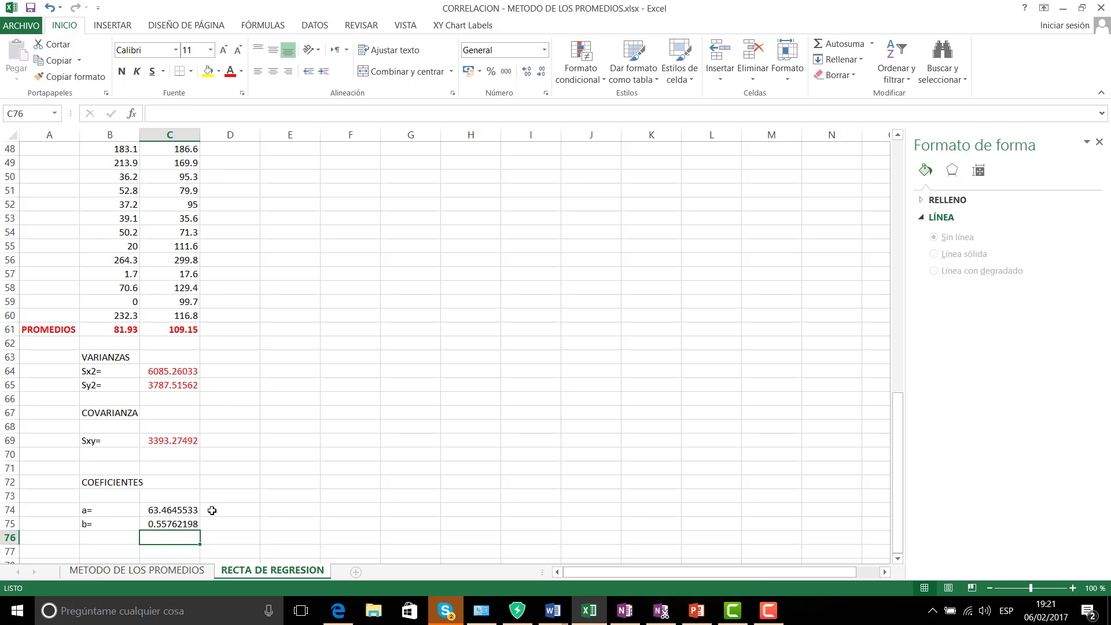
- Review the Y = a + bX fill formula in OneNote, then the coefficients and the missing station 2 values in the Excel sheet
{"action": "scroll", "coordinate": [170, 536], "scroll_direction": "up", "scroll_amount": 1}
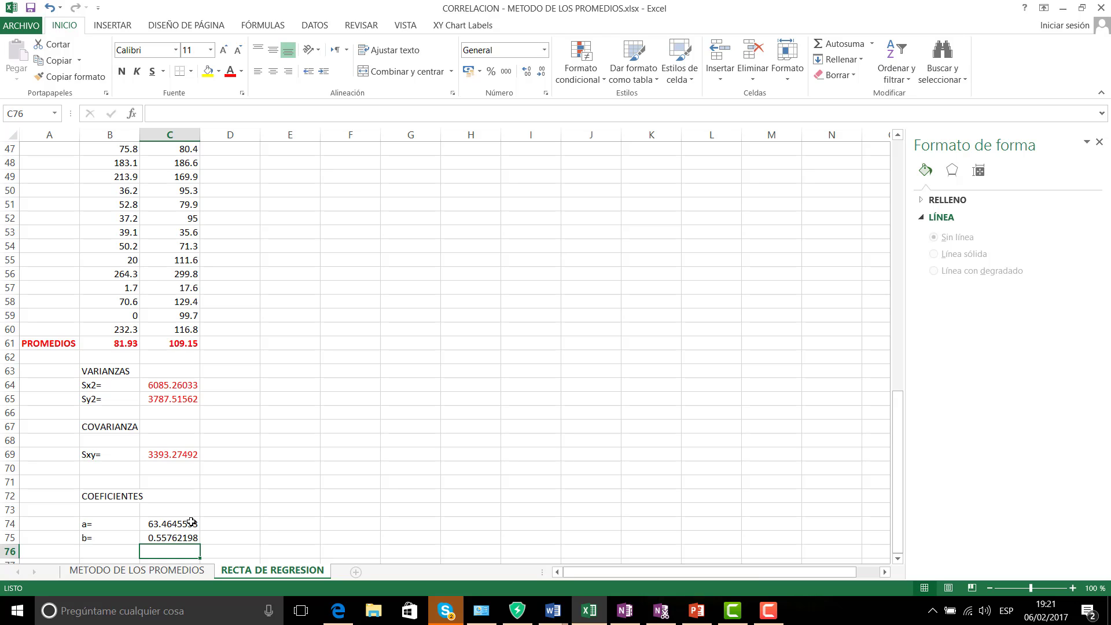
{"action": "left_click", "coordinate": [630, 618]}
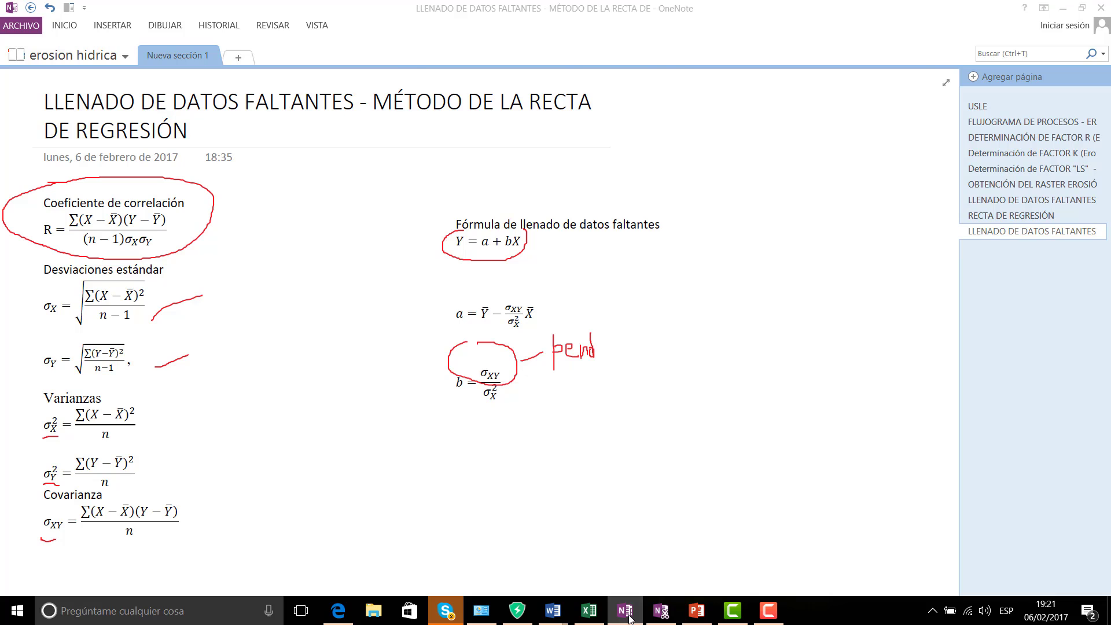
{"action": "left_click", "coordinate": [589, 610]}
{"action": "scroll", "coordinate": [346, 449], "scroll_direction": "up", "scroll_amount": 4}
{"action": "scroll", "coordinate": [232, 344], "scroll_direction": "up", "scroll_amount": 8}
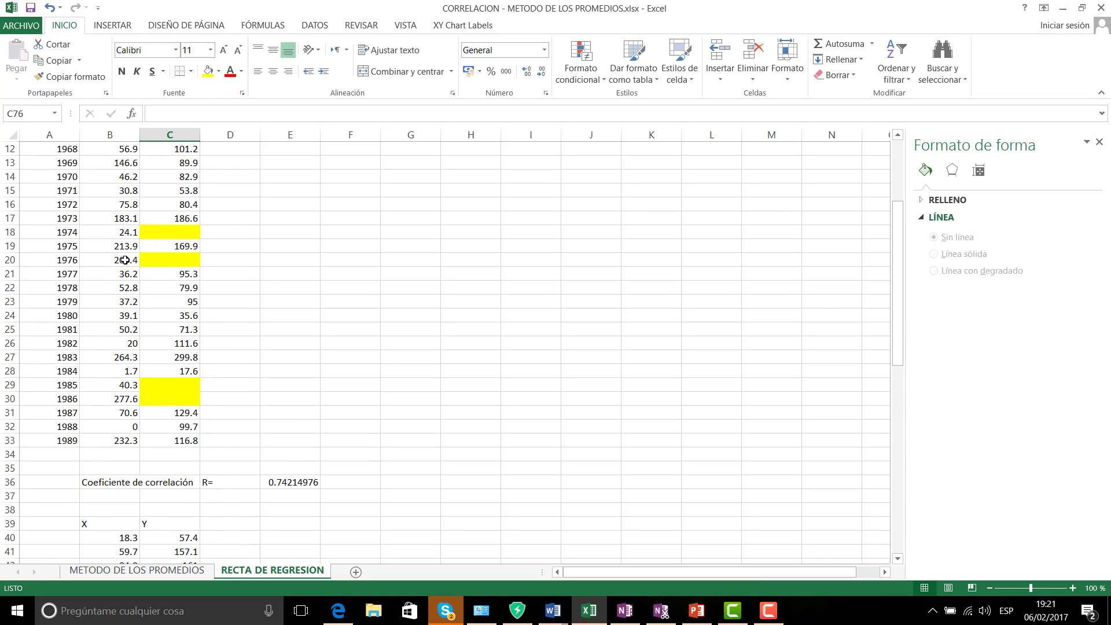
{"action": "scroll", "coordinate": [131, 231], "scroll_direction": "up", "scroll_amount": 3}
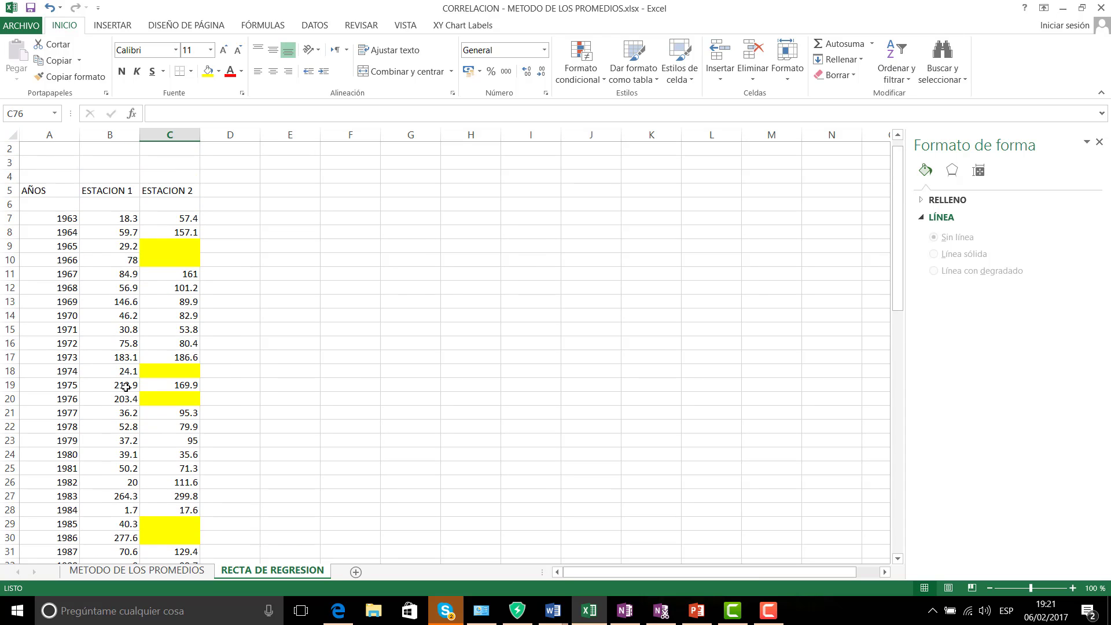
{"action": "scroll", "coordinate": [382, 469], "scroll_direction": "down", "scroll_amount": 9}
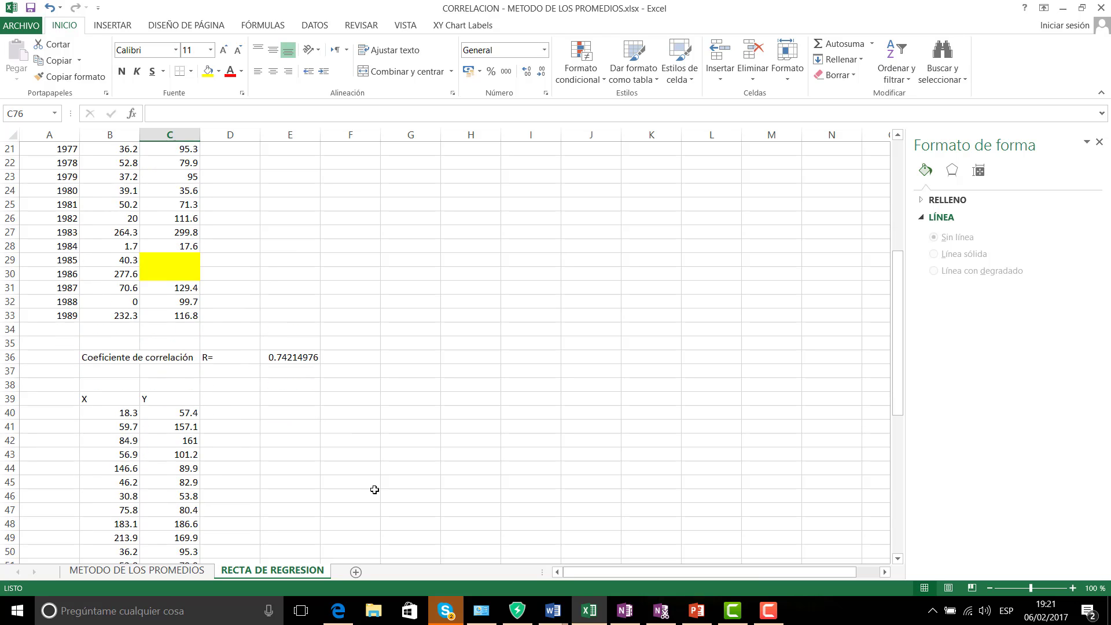
{"action": "scroll", "coordinate": [379, 486], "scroll_direction": "down", "scroll_amount": 5}
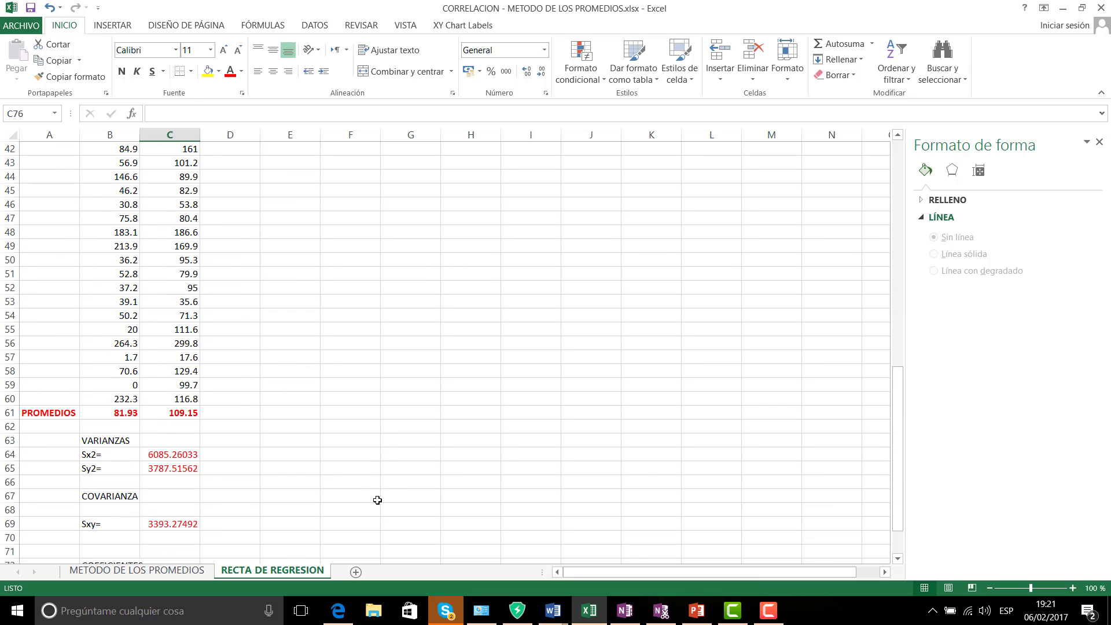
{"action": "scroll", "coordinate": [377, 501], "scroll_direction": "down", "scroll_amount": 3}
{"action": "scroll", "coordinate": [377, 502], "scroll_direction": "up", "scroll_amount": 1}
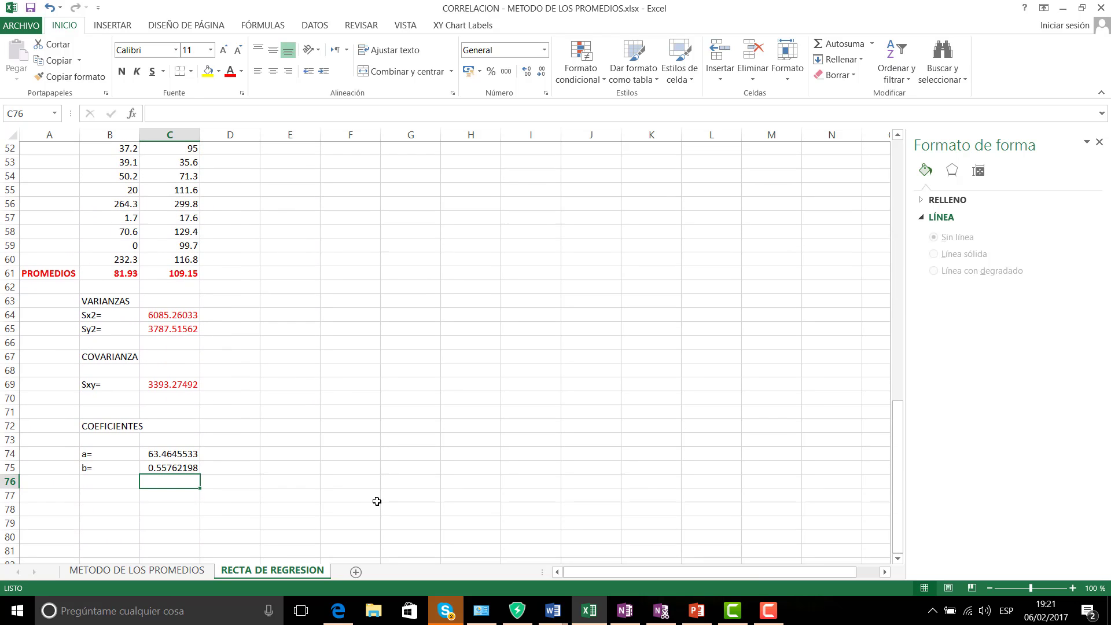
{"action": "scroll", "coordinate": [376, 502], "scroll_direction": "up", "scroll_amount": 10}
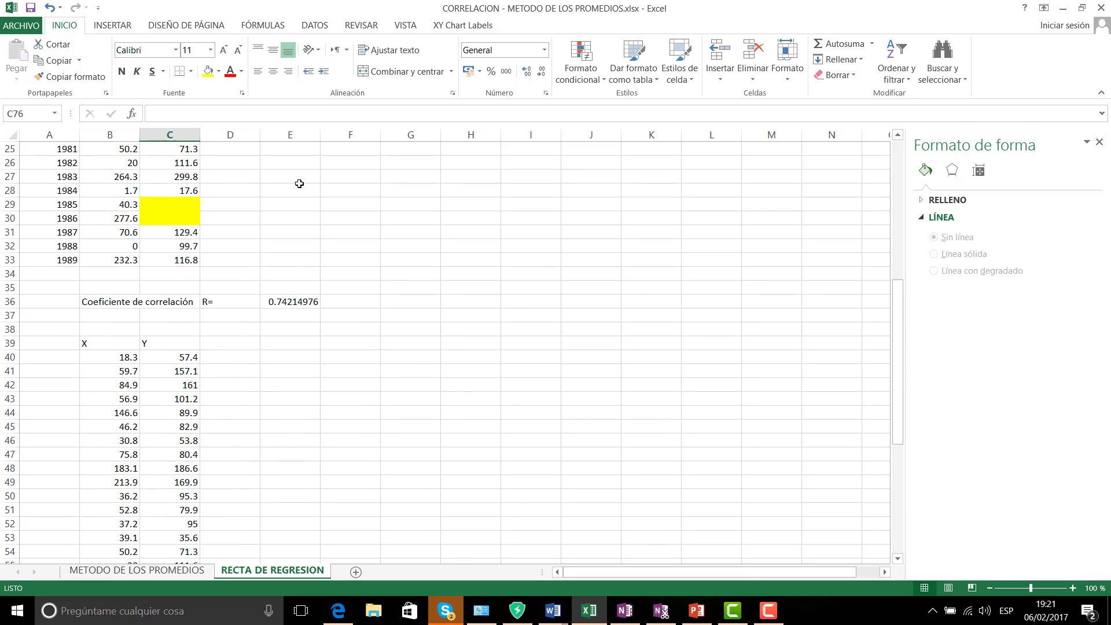
{"action": "scroll", "coordinate": [303, 229], "scroll_direction": "up", "scroll_amount": 6}
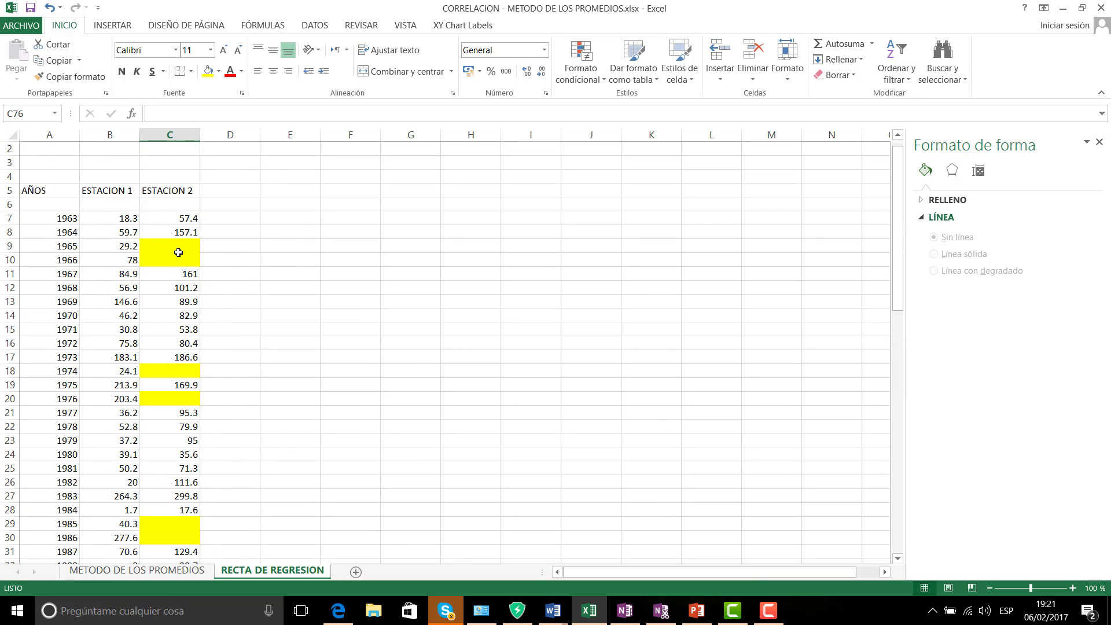
- Enter the regression formula +C74+C75*B9 in cell C9 to fill the missing 1965 value of station 2
{"action": "left_click", "coordinate": [178, 250]}
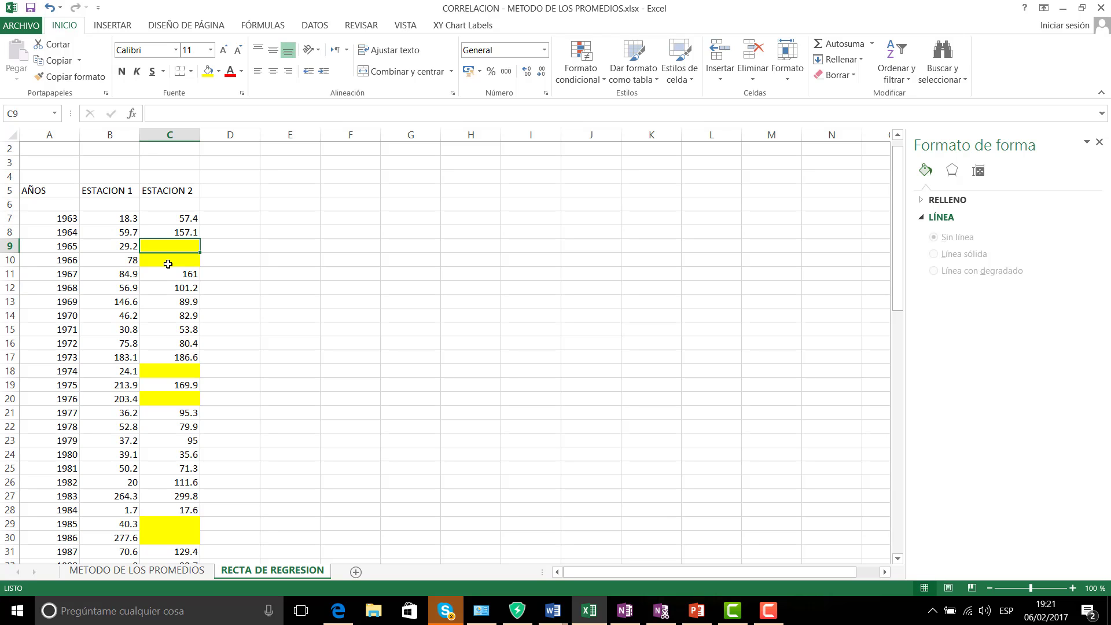
{"action": "type", "text": "+"}
{"action": "scroll", "coordinate": [243, 491], "scroll_direction": "down", "scroll_amount": 12}
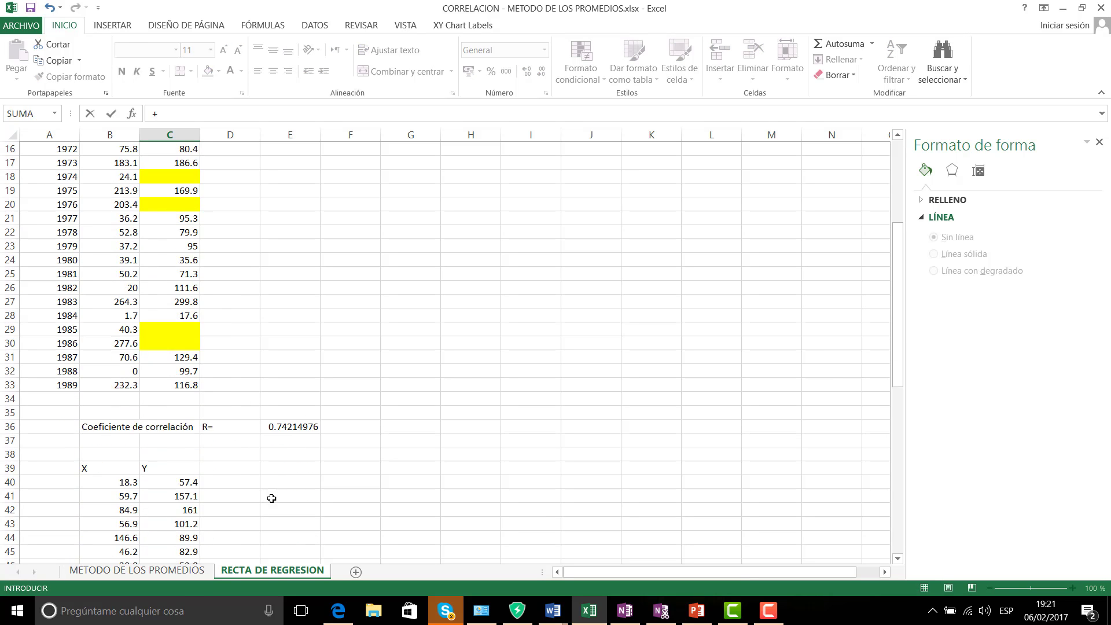
{"action": "scroll", "coordinate": [203, 490], "scroll_direction": "down", "scroll_amount": 5}
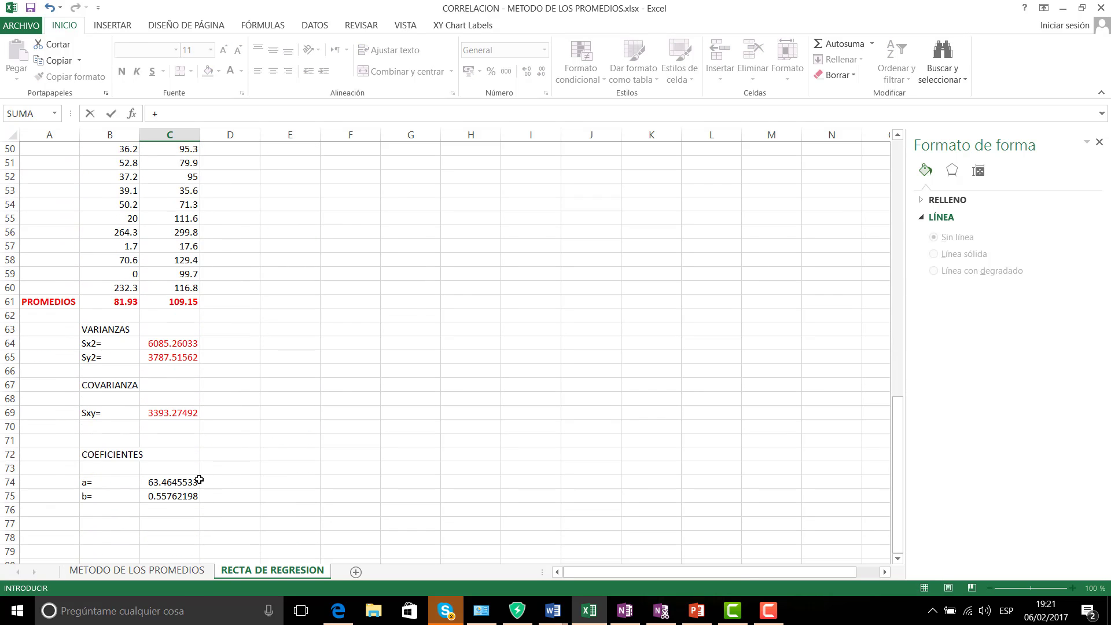
{"action": "left_click", "coordinate": [190, 478]}
{"action": "type", "text": "+"}
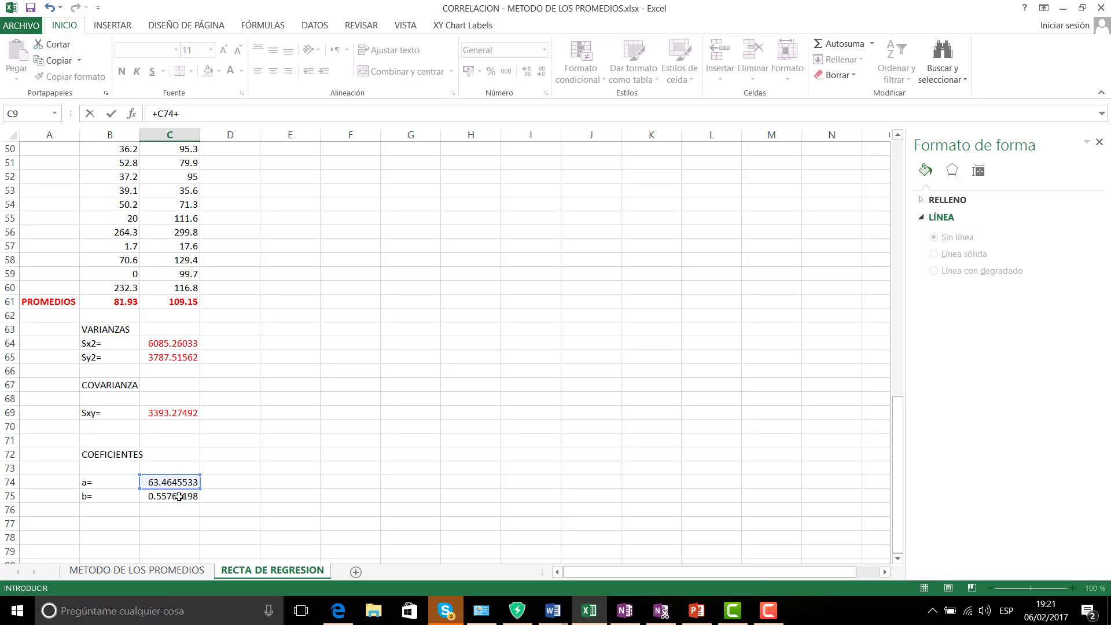
{"action": "left_click", "coordinate": [179, 496]}
{"action": "type", "text": "*"}
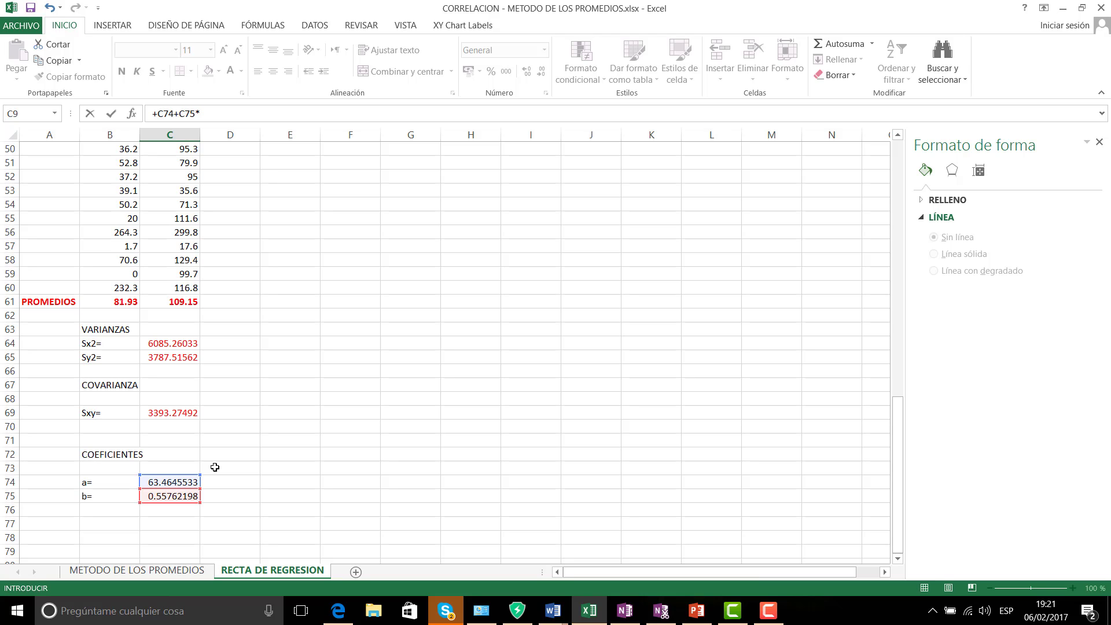
{"action": "scroll", "coordinate": [268, 456], "scroll_direction": "up", "scroll_amount": 11}
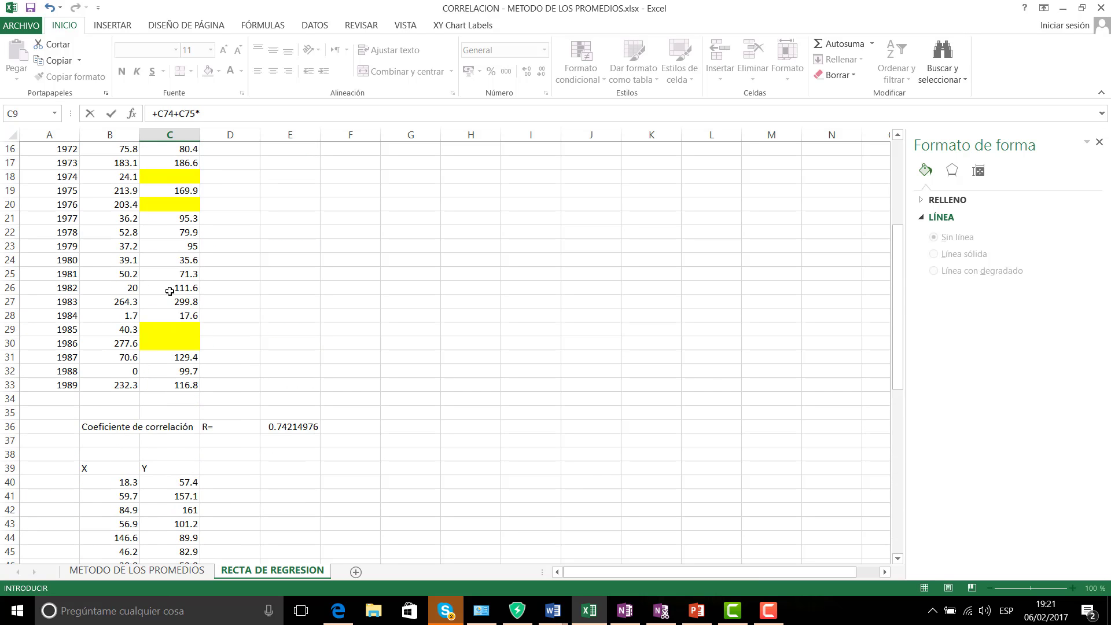
{"action": "scroll", "coordinate": [170, 292], "scroll_direction": "up", "scroll_amount": 5}
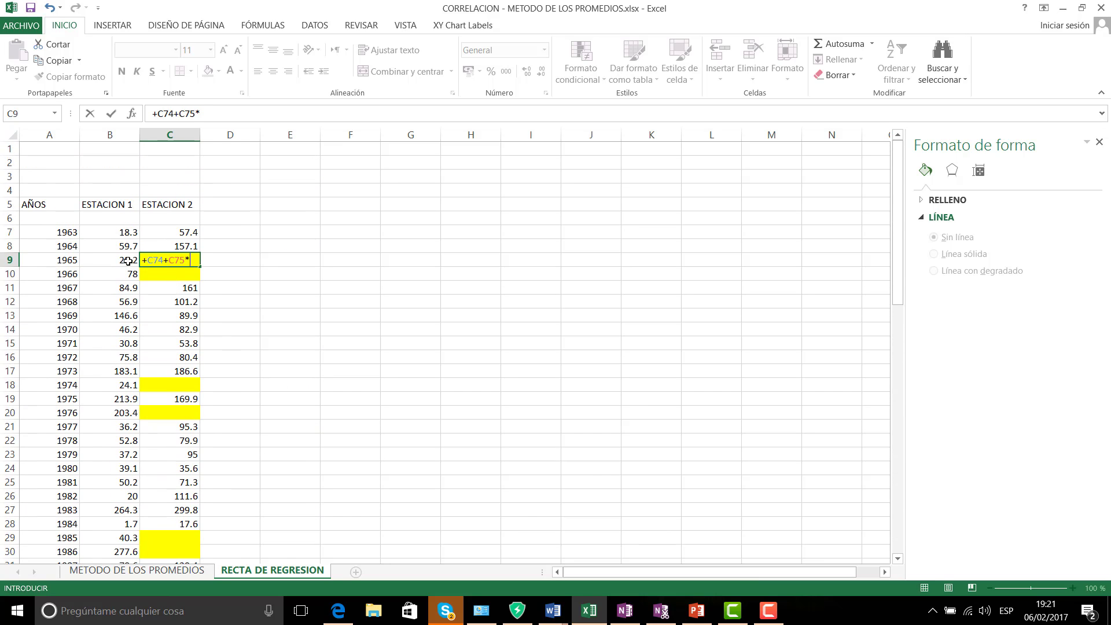
{"action": "left_click", "coordinate": [128, 261]}
{"action": "key", "text": "Return"}
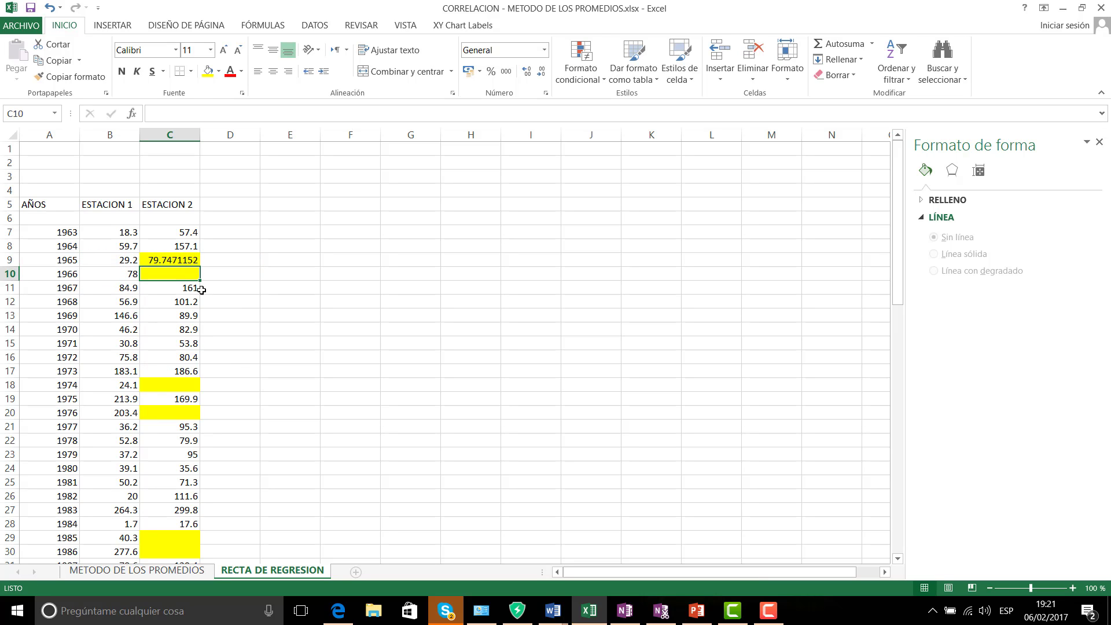
- Reduce the displayed decimals of cell C9 to two
{"action": "left_click", "coordinate": [184, 261]}
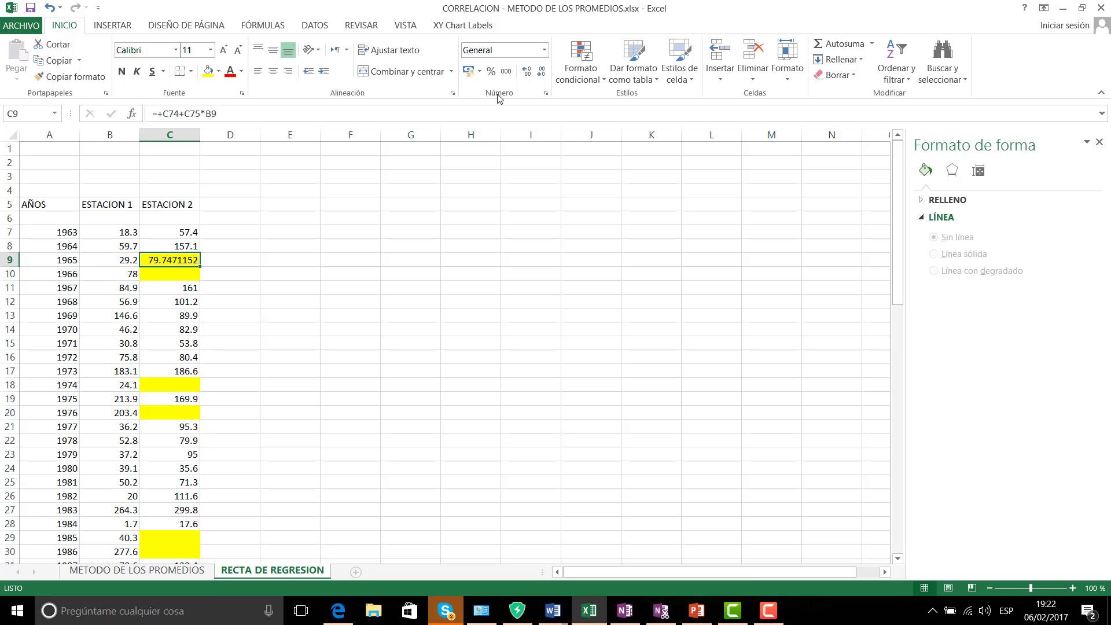
{"action": "left_click", "coordinate": [540, 74]}
{"action": "left_click", "coordinate": [540, 75]}
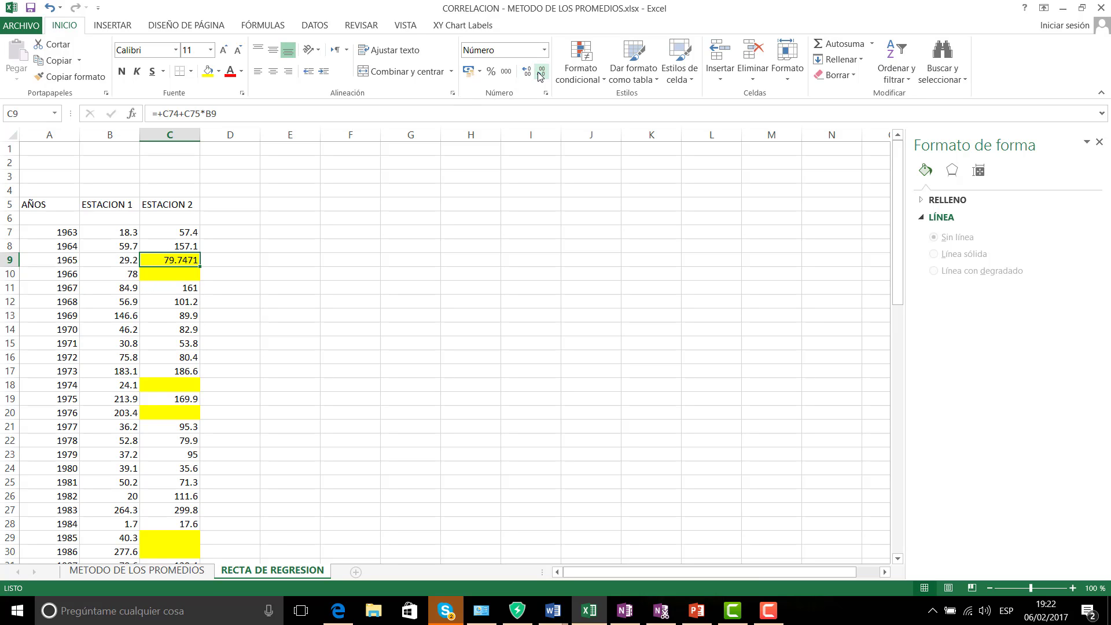
{"action": "left_click", "coordinate": [540, 74]}
{"action": "left_click", "coordinate": [540, 74]}
- Make the coefficient references in the C9 formula absolute, so it reads =+$C$74+$C$75*B9
{"action": "left_click", "coordinate": [168, 115]}
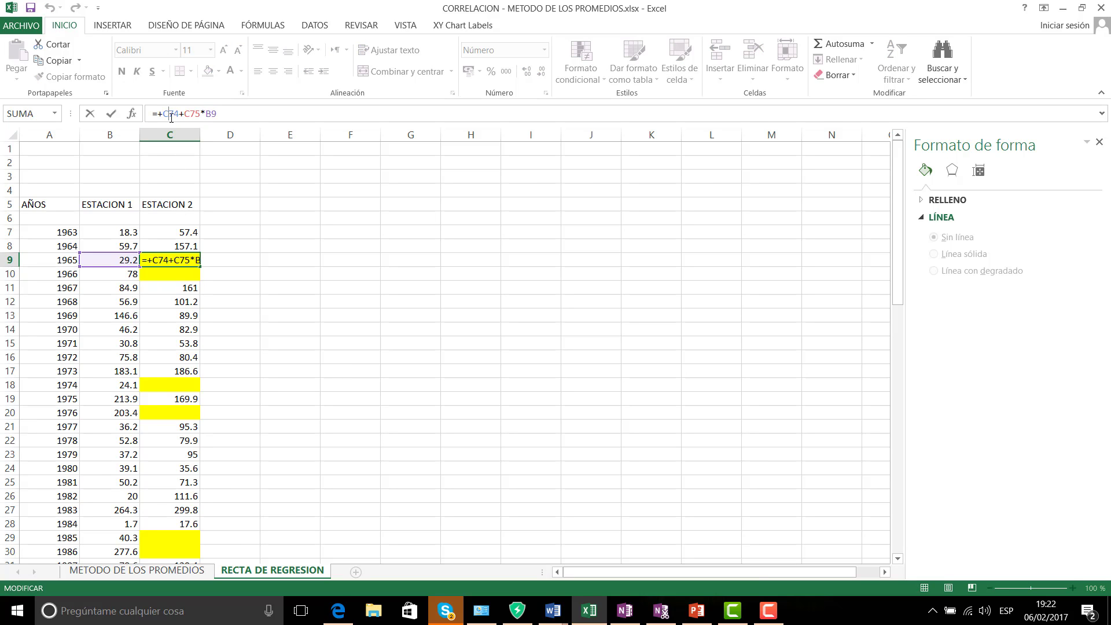
{"action": "key", "text": "F4"}
{"action": "left_click", "coordinate": [196, 114]}
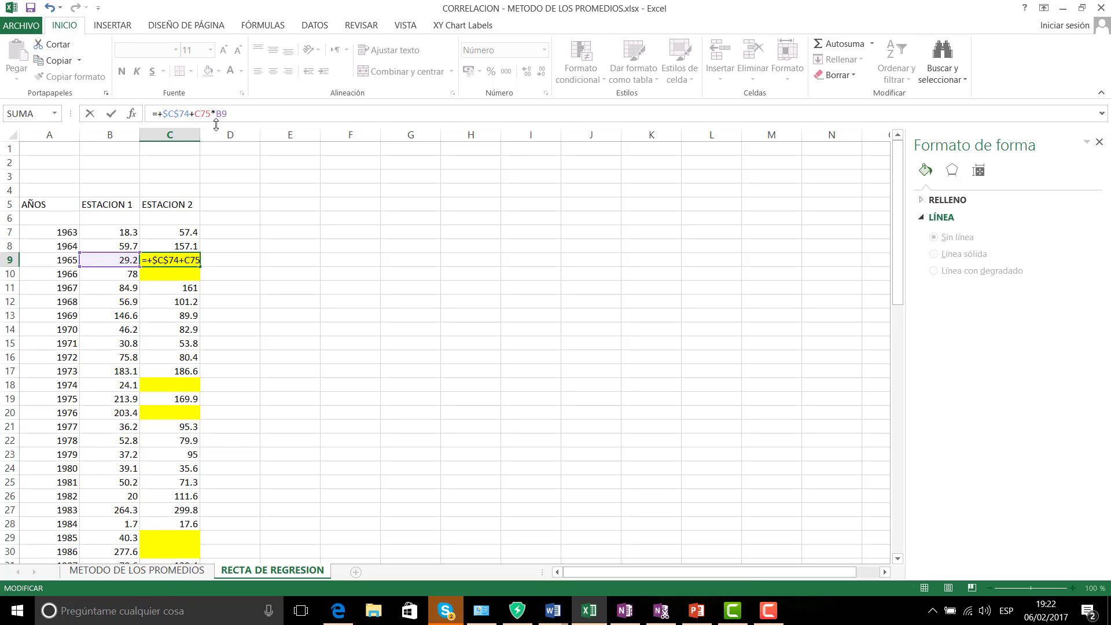
{"action": "key", "text": "F4"}
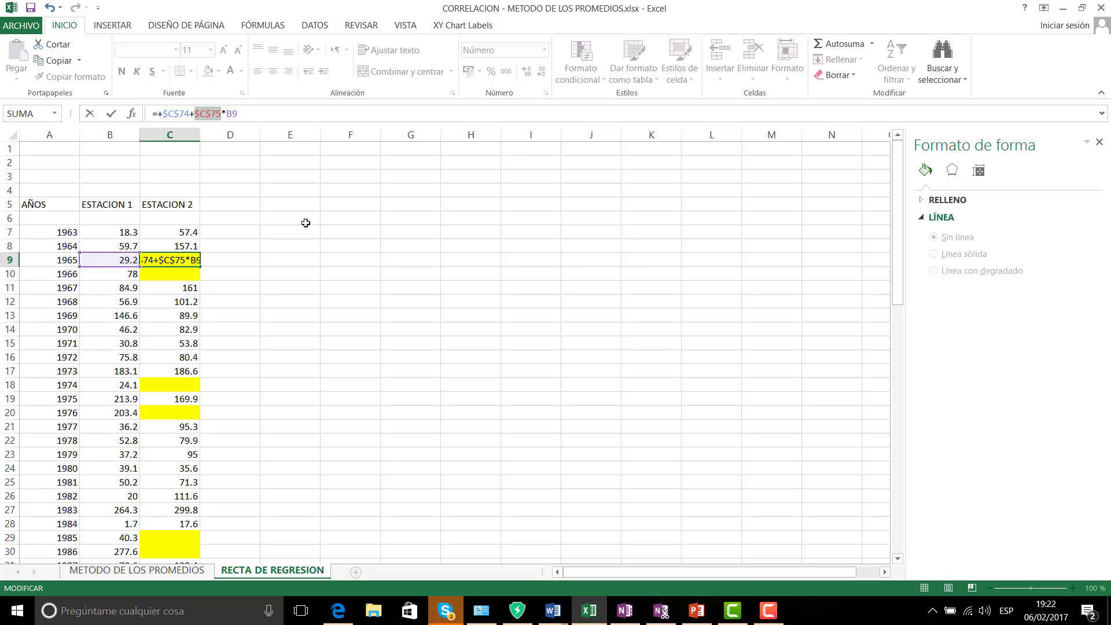
{"action": "key", "text": "Return"}
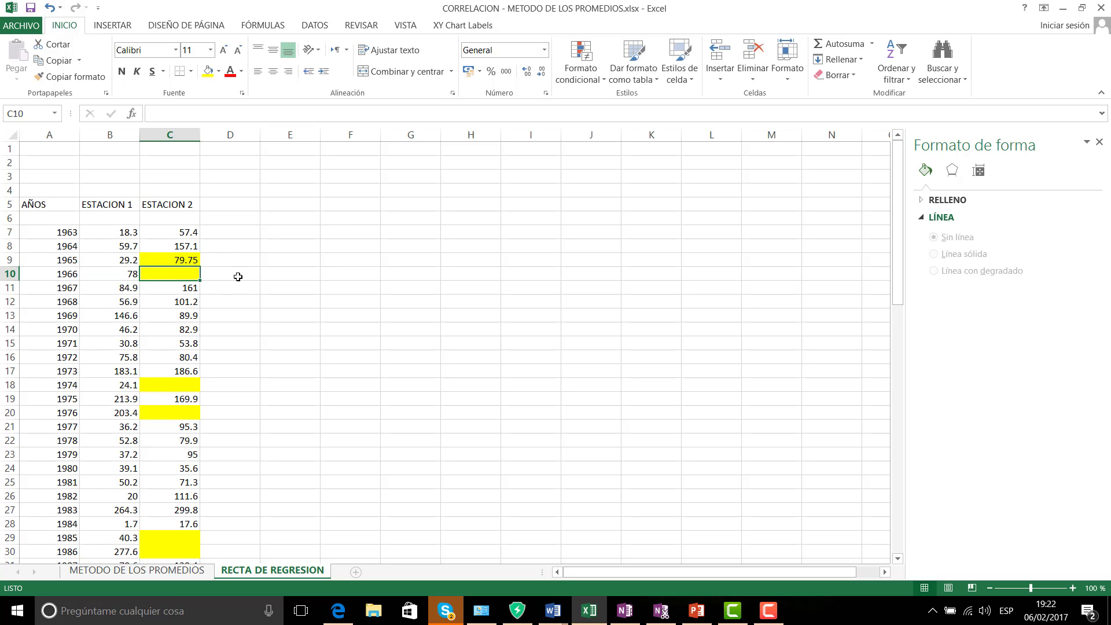
{"action": "left_click", "coordinate": [284, 276]}
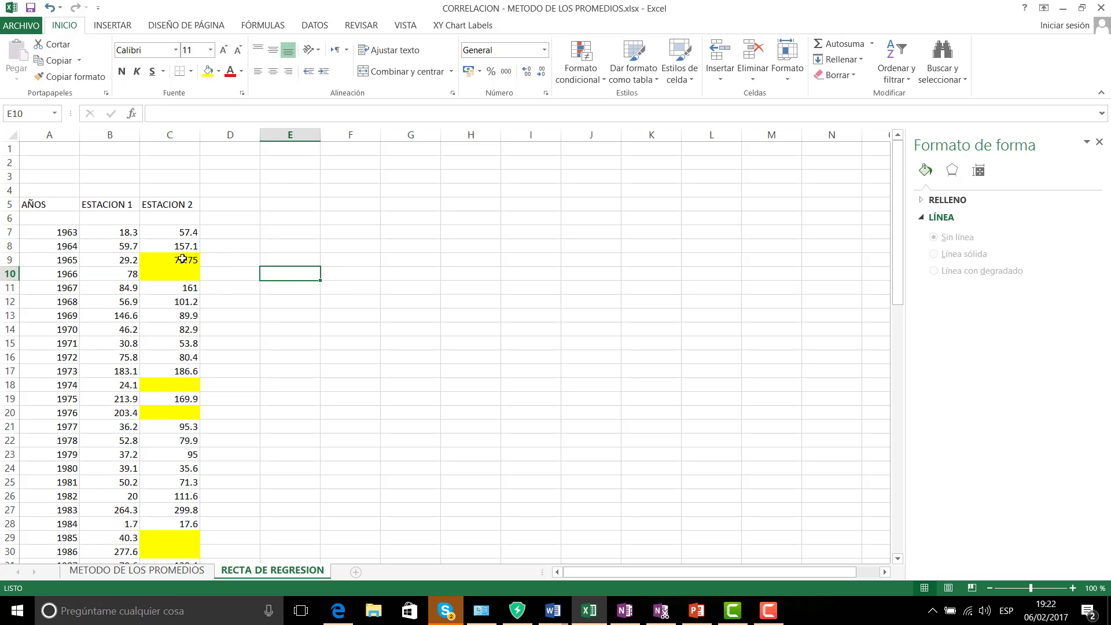
- Copy the C9 regression formula into the missing station 2 cells C10, C18 and C20
{"action": "left_click", "coordinate": [188, 262]}
{"action": "key", "text": "ctrl+c"}
{"action": "left_click", "coordinate": [188, 273]}
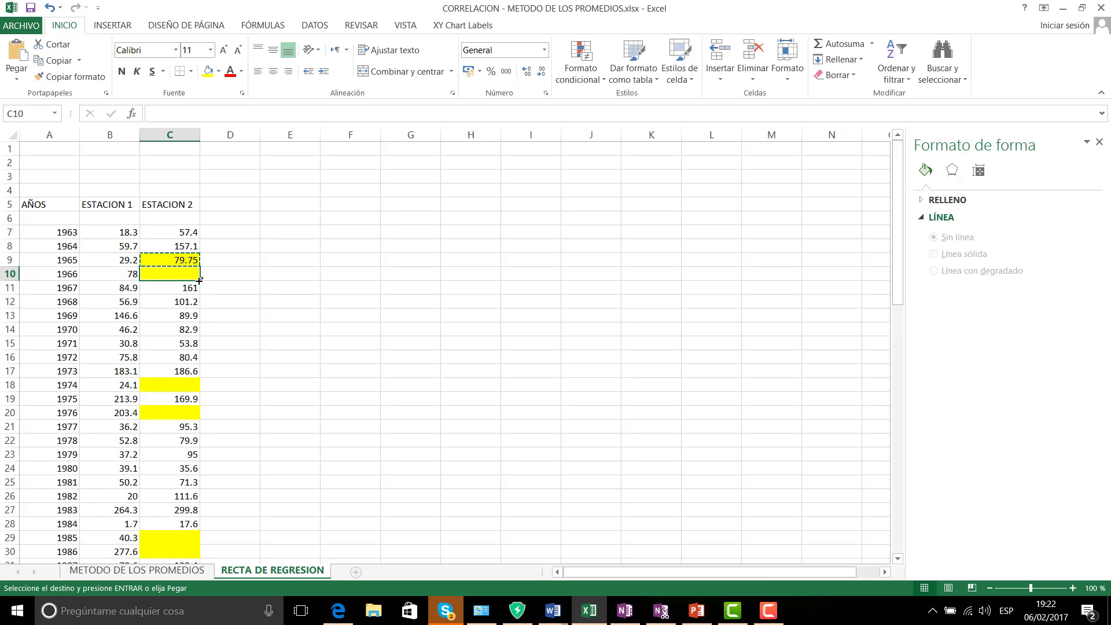
{"action": "key", "text": "ctrl+v"}
{"action": "left_click", "coordinate": [182, 385]}
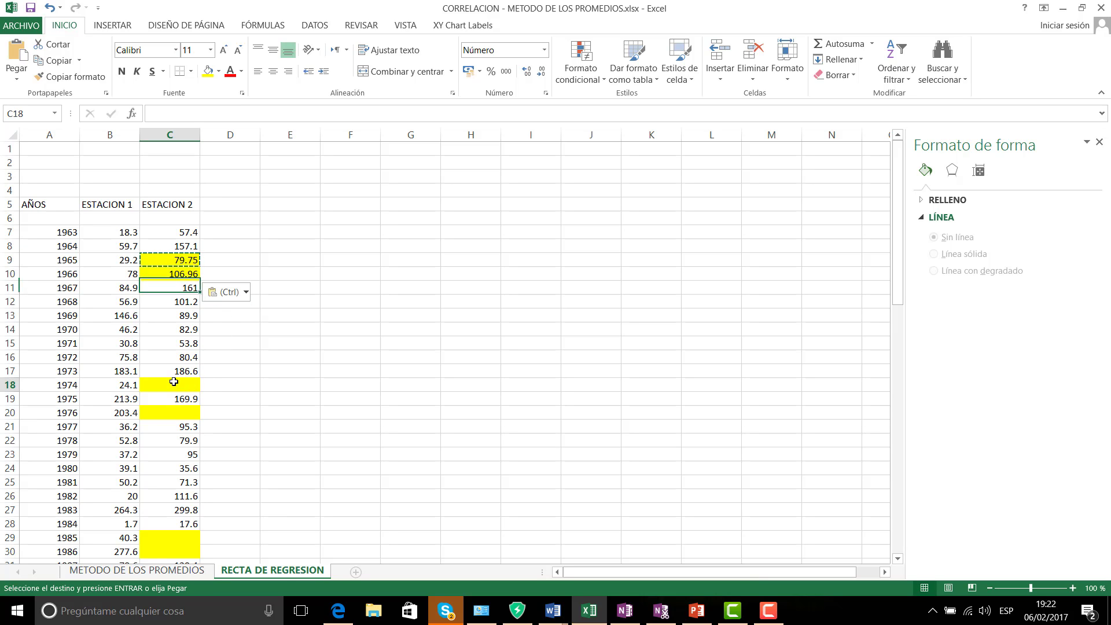
{"action": "key", "text": "ctrl+v"}
{"action": "left_click", "coordinate": [180, 415]}
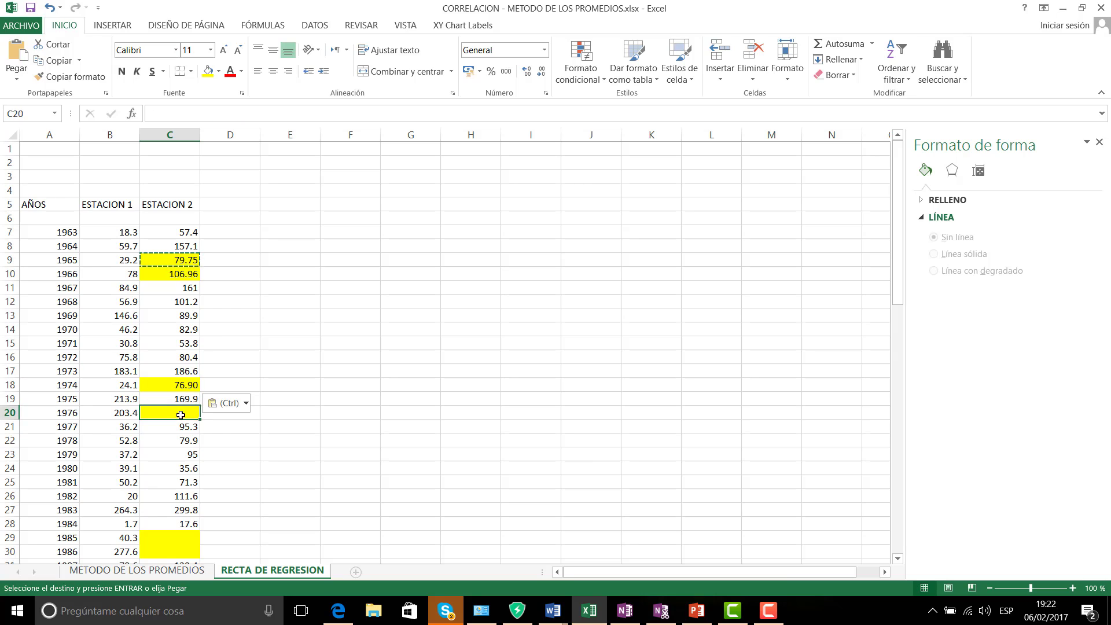
{"action": "key", "text": "ctrl+v"}
- Paste the copied regression formula into the missing 1985 and 1986 station 2 cells, C29 and C30
{"action": "scroll", "coordinate": [217, 457], "scroll_direction": "down", "scroll_amount": 2}
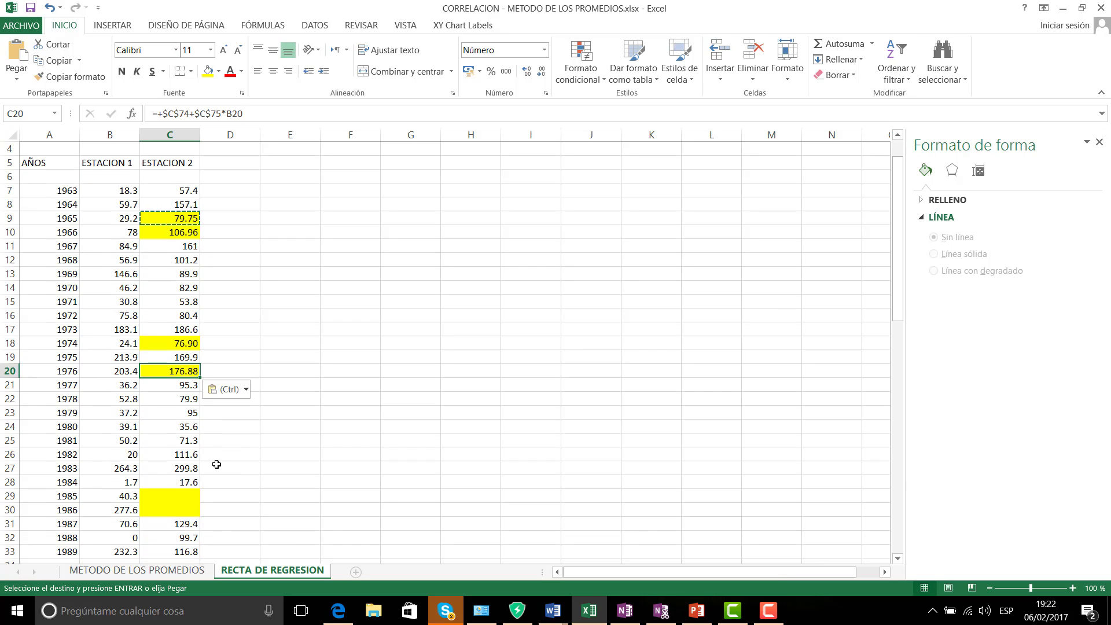
{"action": "left_click", "coordinate": [192, 460]}
{"action": "key", "text": "ctrl+v"}
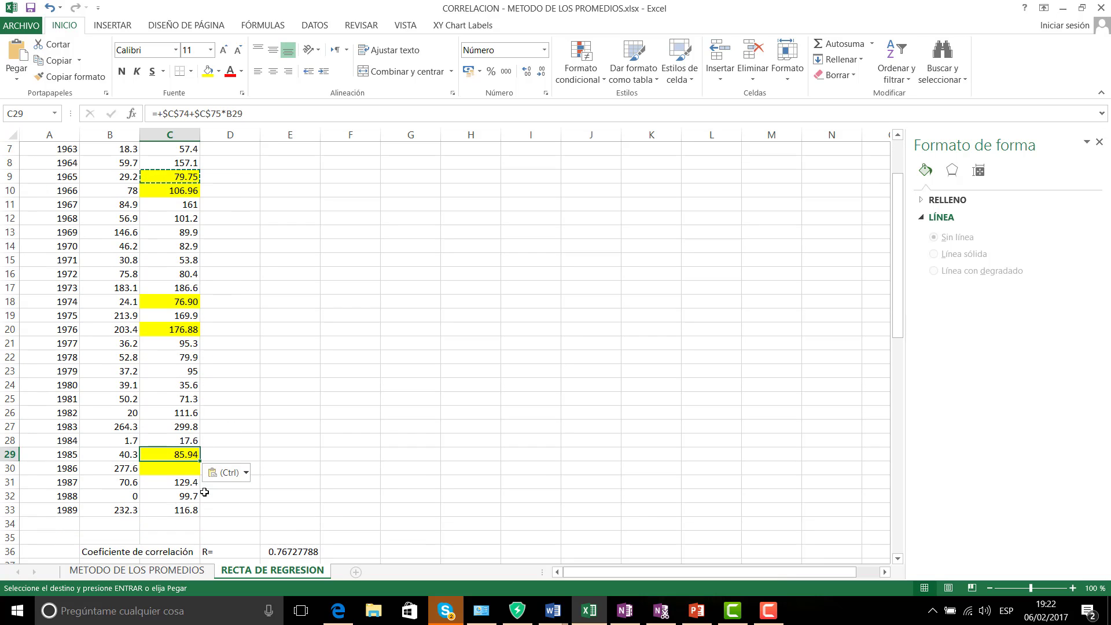
{"action": "left_click", "coordinate": [168, 470]}
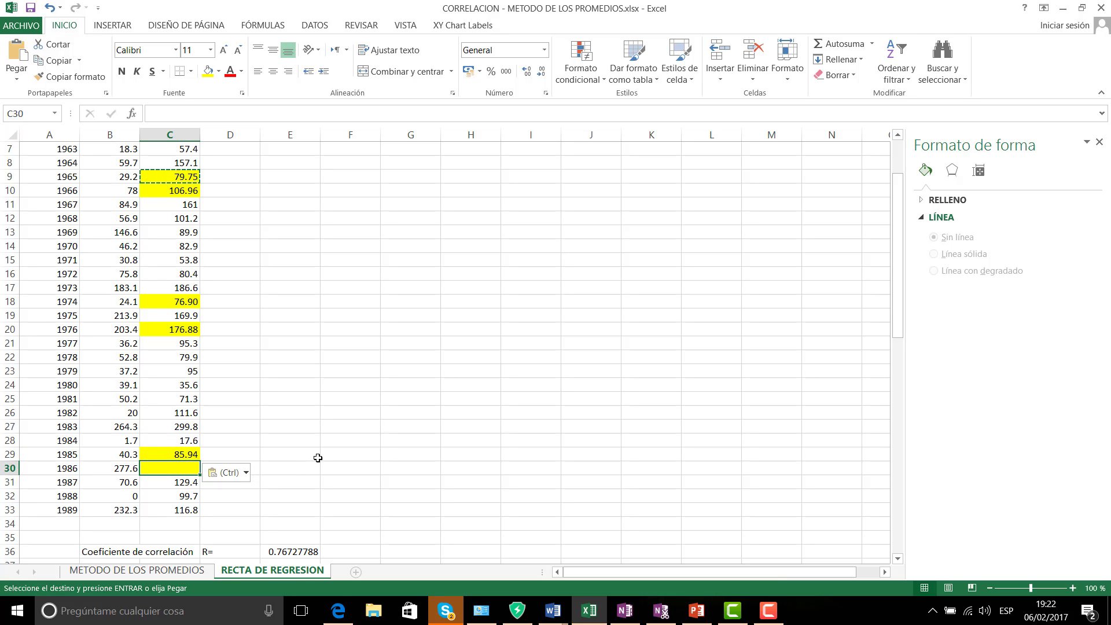
{"action": "key", "text": "ctrl+v"}
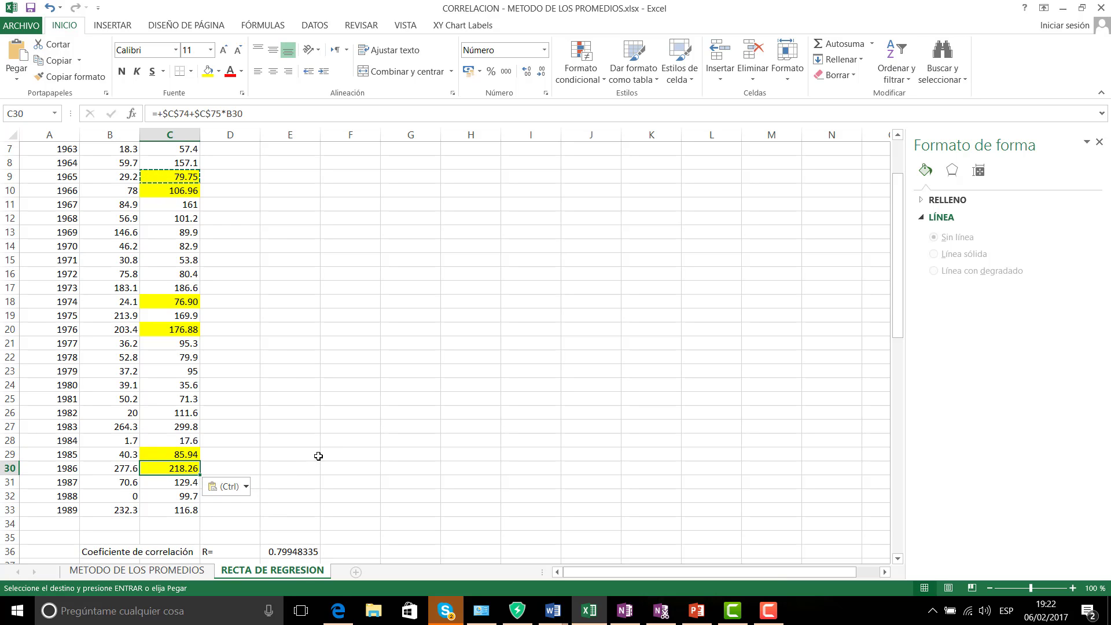
- Review the completed station 2 values in the highlighted cells and the correlation coefficient R below the table
{"action": "scroll", "coordinate": [307, 417], "scroll_direction": "up", "scroll_amount": 2}
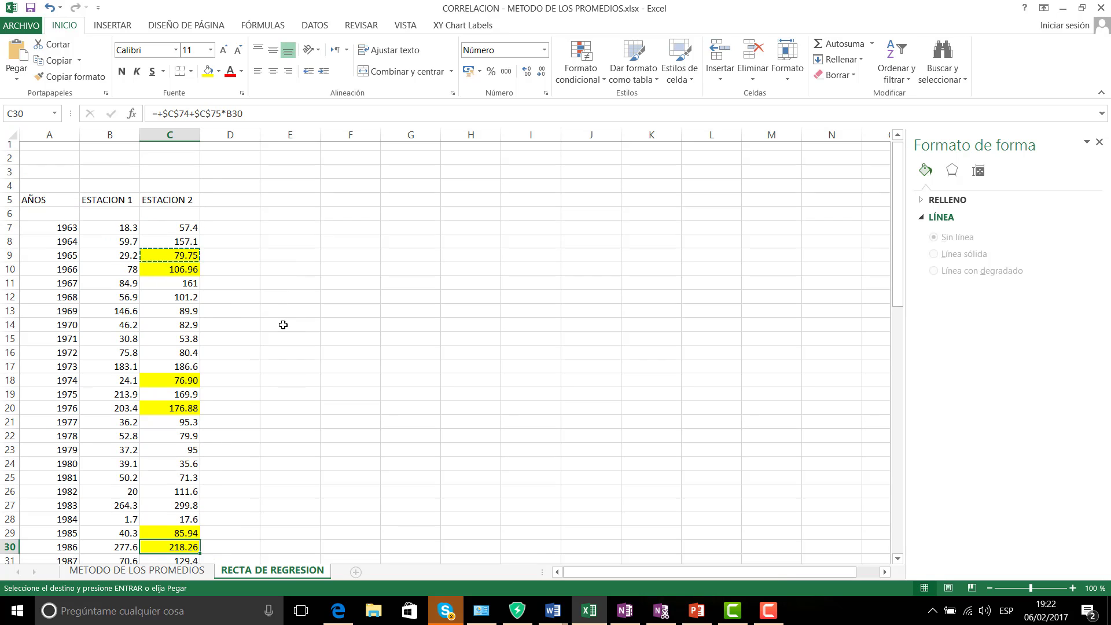
{"action": "scroll", "coordinate": [283, 317], "scroll_direction": "down", "scroll_amount": 3}
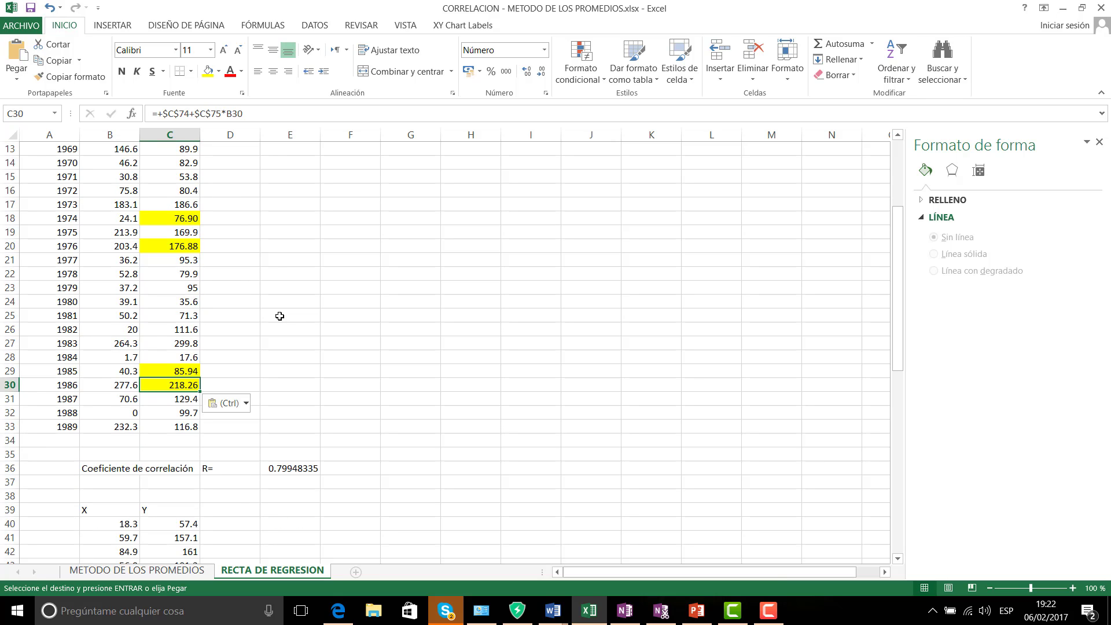
{"action": "scroll", "coordinate": [278, 316], "scroll_direction": "up", "scroll_amount": 1}
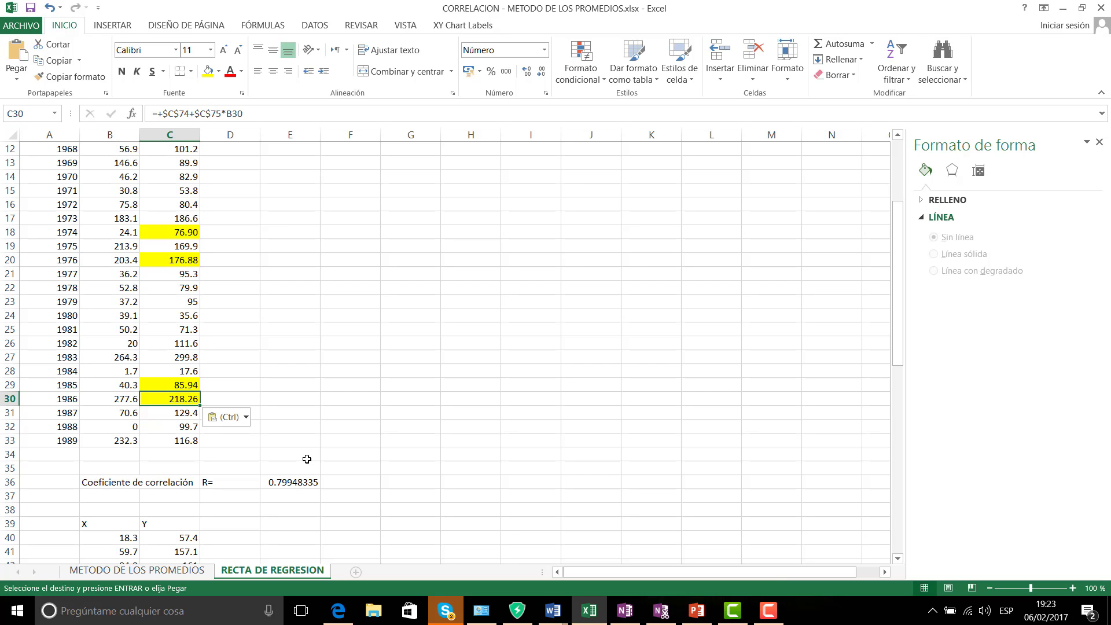
{"action": "scroll", "coordinate": [382, 431], "scroll_direction": "up", "scroll_amount": 3}
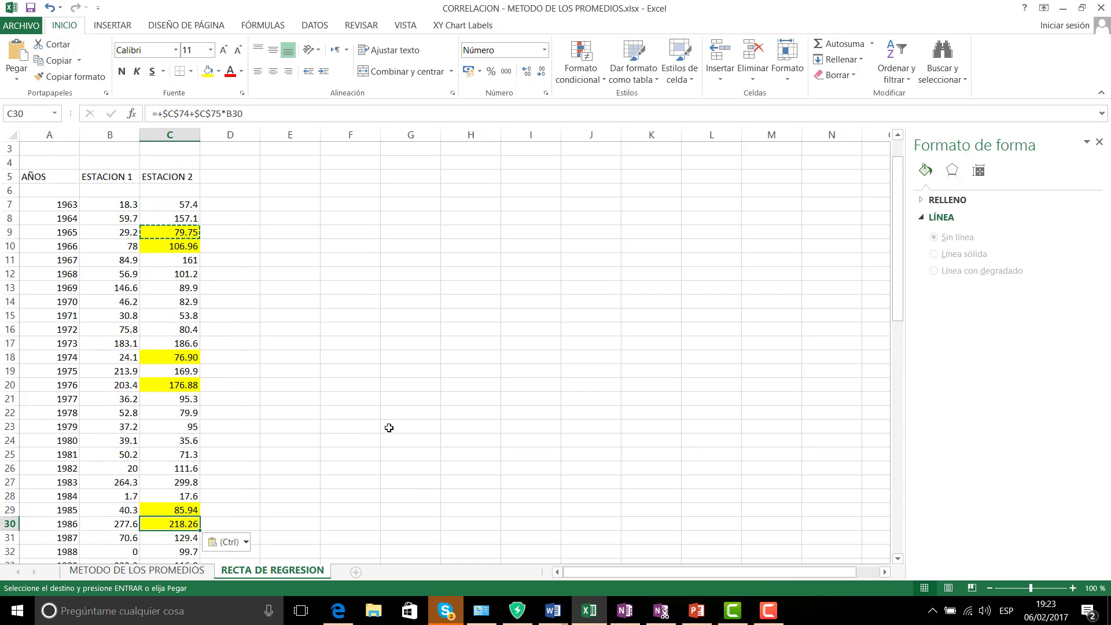
{"action": "scroll", "coordinate": [386, 428], "scroll_direction": "up", "scroll_amount": 1}
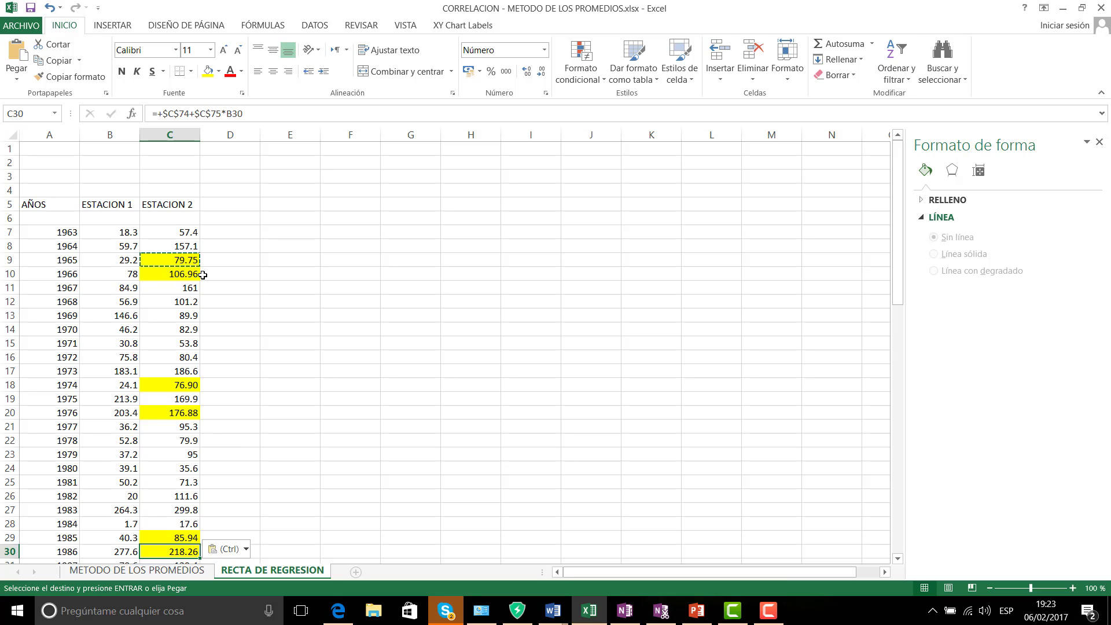
{"action": "scroll", "coordinate": [326, 347], "scroll_direction": "down", "scroll_amount": 4}
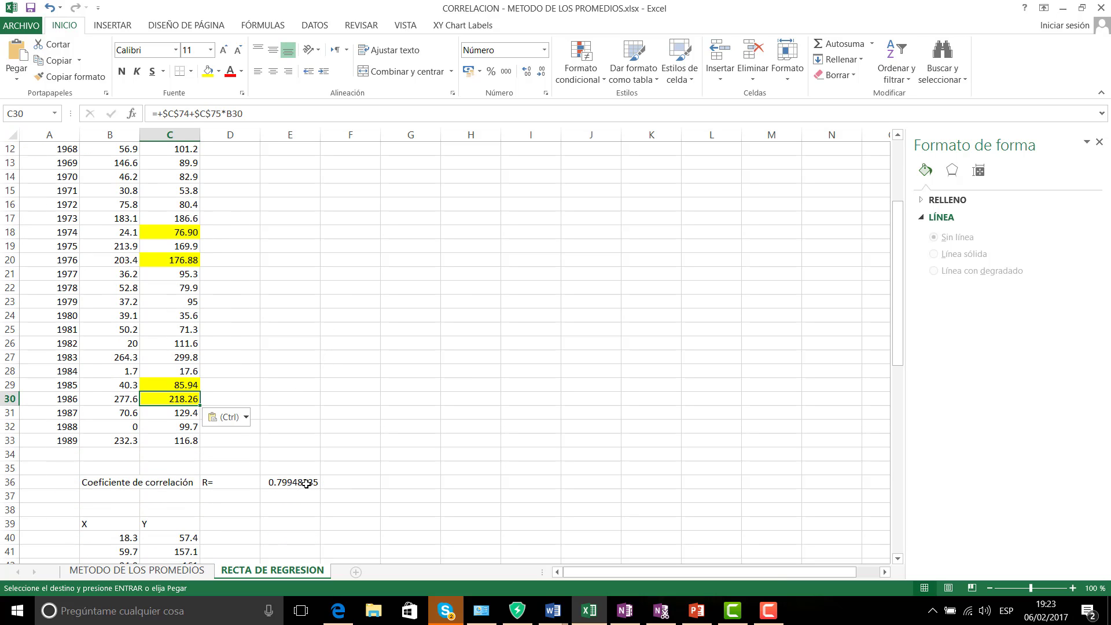
{"action": "scroll", "coordinate": [304, 484], "scroll_direction": "up", "scroll_amount": 1}
{"action": "scroll", "coordinate": [299, 484], "scroll_direction": "down", "scroll_amount": 1}
{"action": "scroll", "coordinate": [313, 458], "scroll_direction": "up", "scroll_amount": 3}
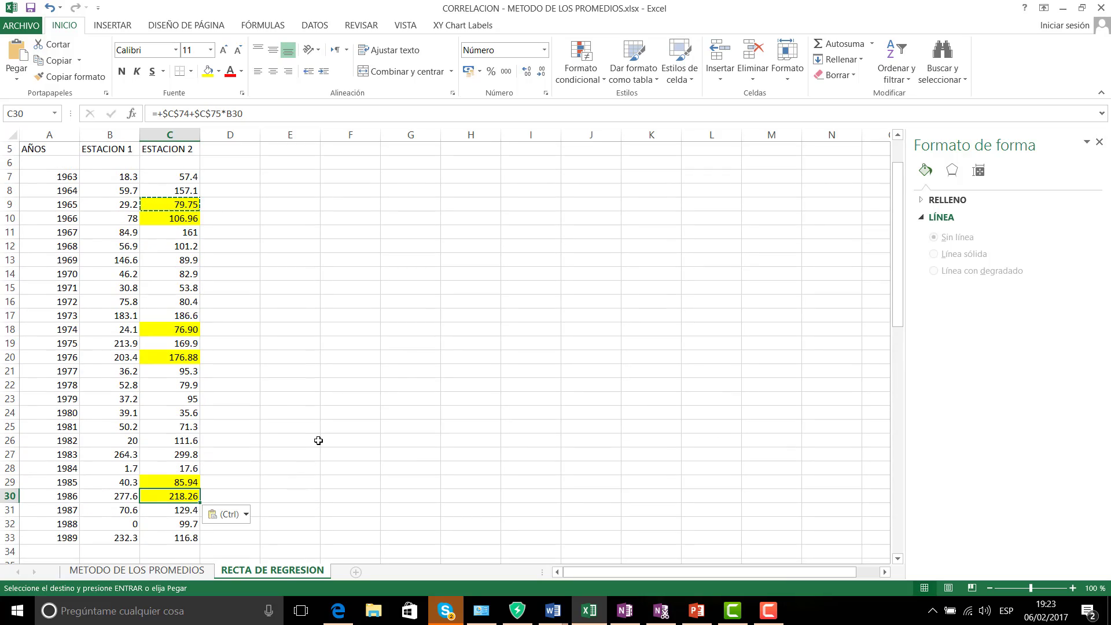